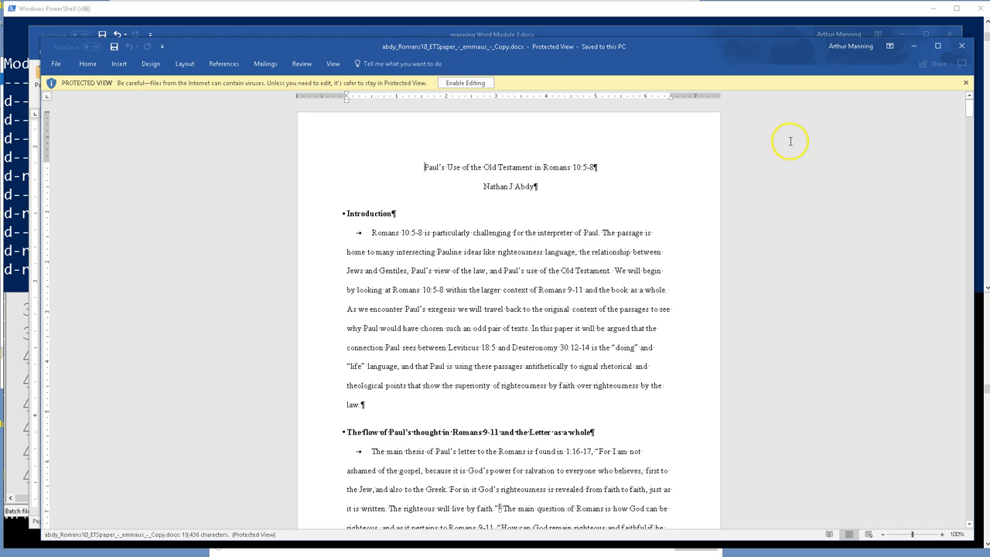
Step: Enable editing of the protected Romans 10 paper and enlarge its page view to 220%
{"action": "left_click", "coordinate": [456, 83]}
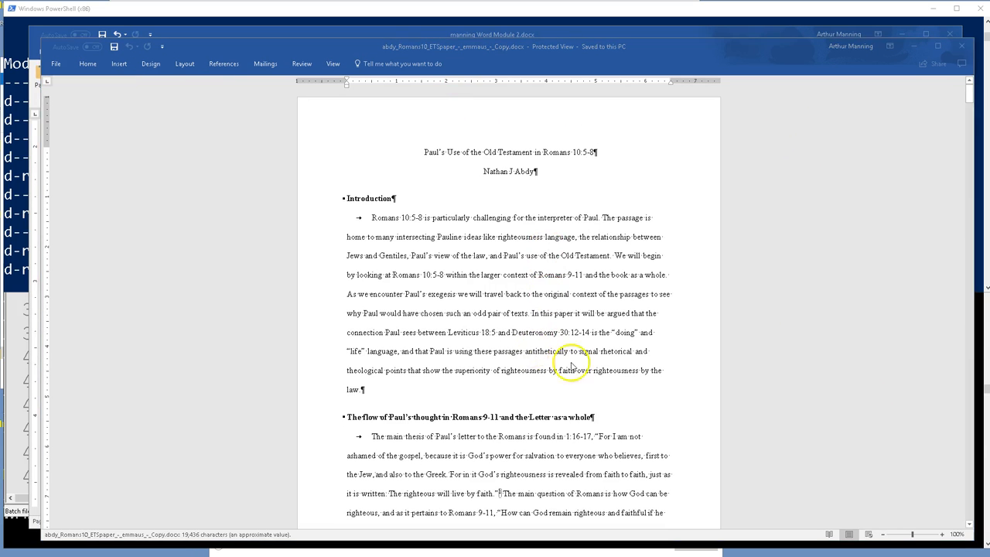
{"action": "scroll", "coordinate": [448, 377], "scroll_direction": "up", "scroll_amount": 8}
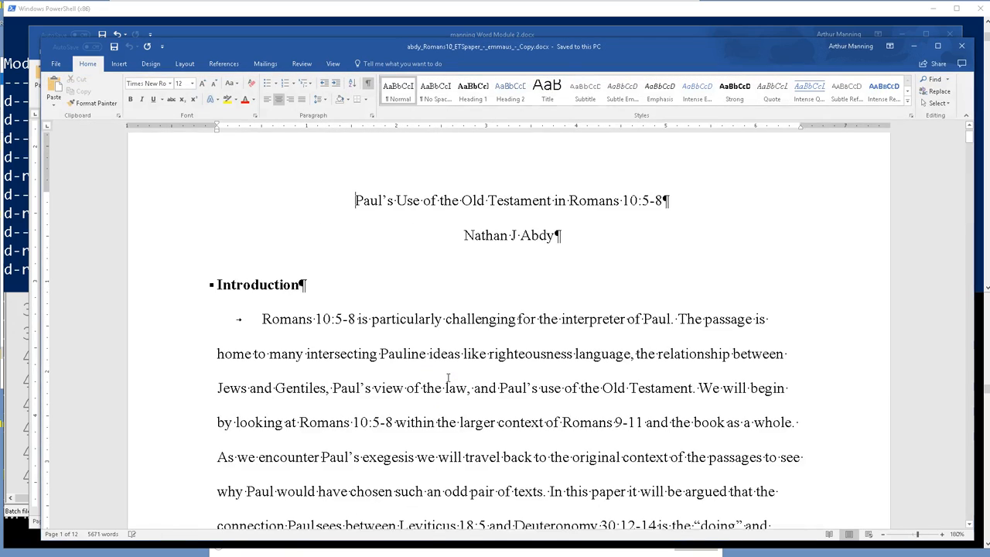
{"action": "scroll", "coordinate": [447, 377], "scroll_direction": "up", "scroll_amount": 4}
{"action": "left_click", "coordinate": [518, 352]}
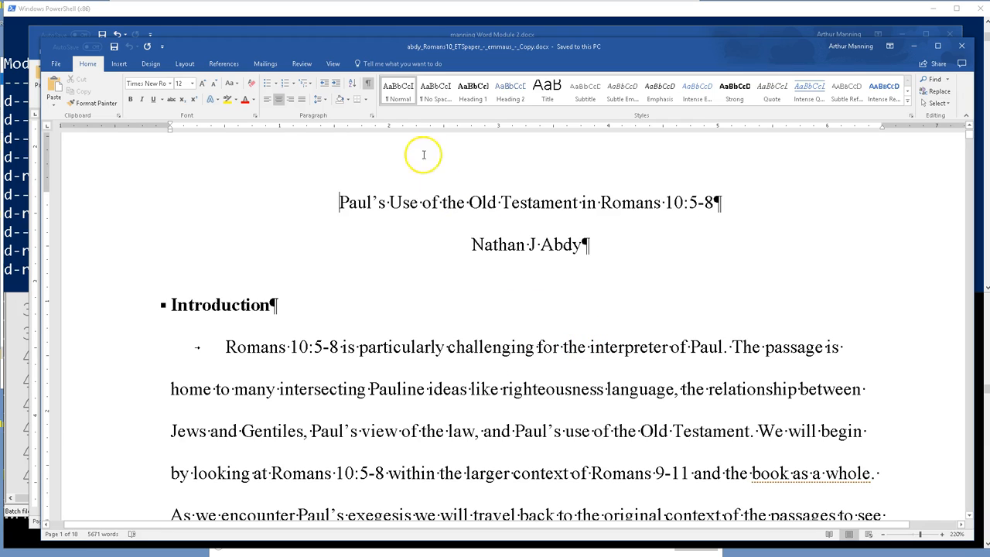
{"action": "left_click_drag", "start_coordinate": [371, 46], "coordinate": [349, 27]}
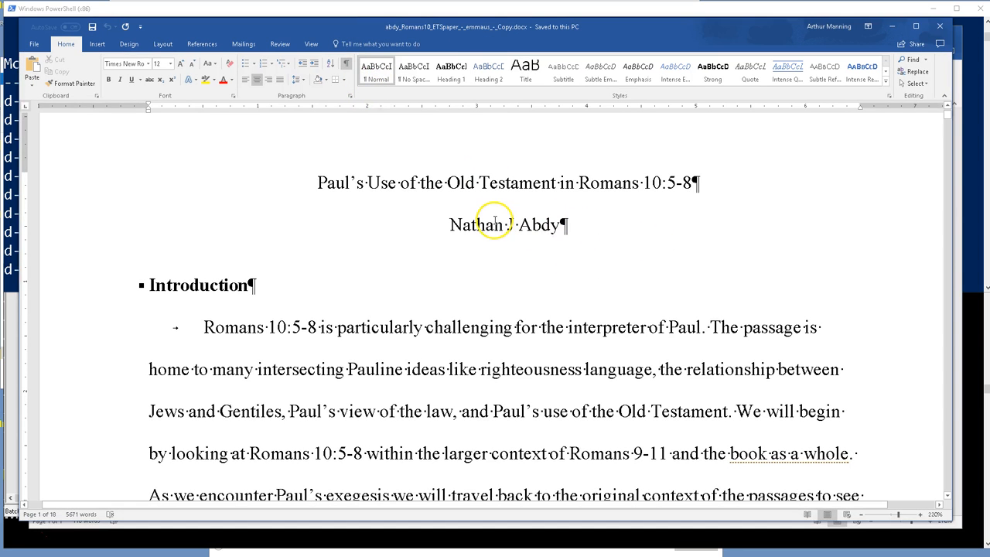
Step: Look through the paper's first two pages, examining the headings, the body text and footnotes 1 to 5
{"action": "scroll", "coordinate": [603, 294], "scroll_direction": "down", "scroll_amount": 5}
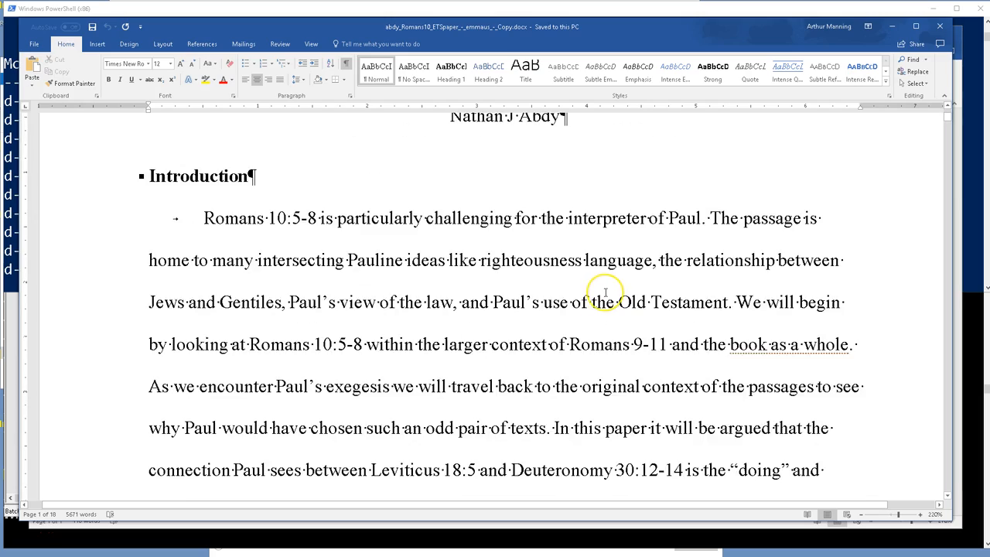
{"action": "scroll", "coordinate": [605, 291], "scroll_direction": "down", "scroll_amount": 10}
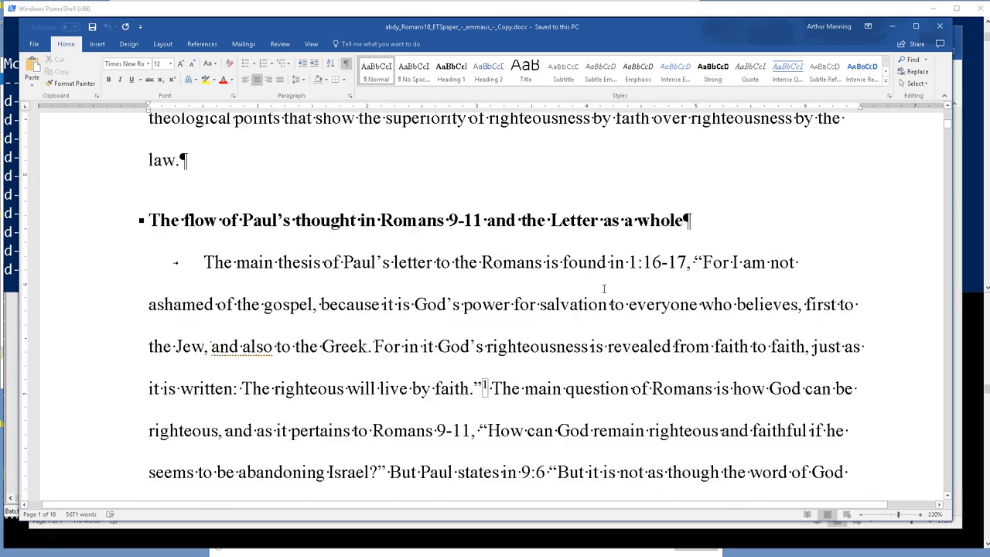
{"action": "scroll", "coordinate": [604, 289], "scroll_direction": "down", "scroll_amount": 3}
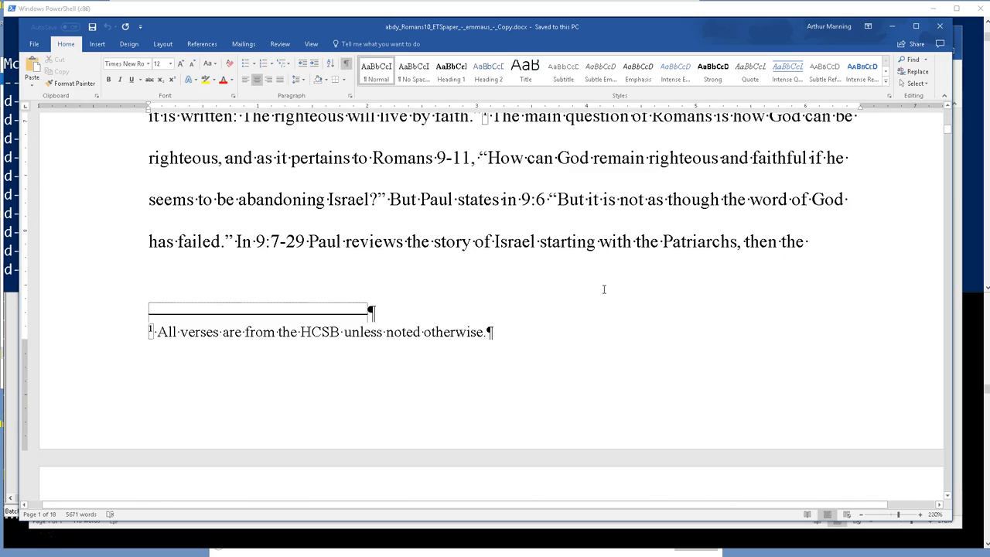
{"action": "scroll", "coordinate": [604, 289], "scroll_direction": "down", "scroll_amount": 18}
{"action": "scroll", "coordinate": [602, 288], "scroll_direction": "down", "scroll_amount": 5}
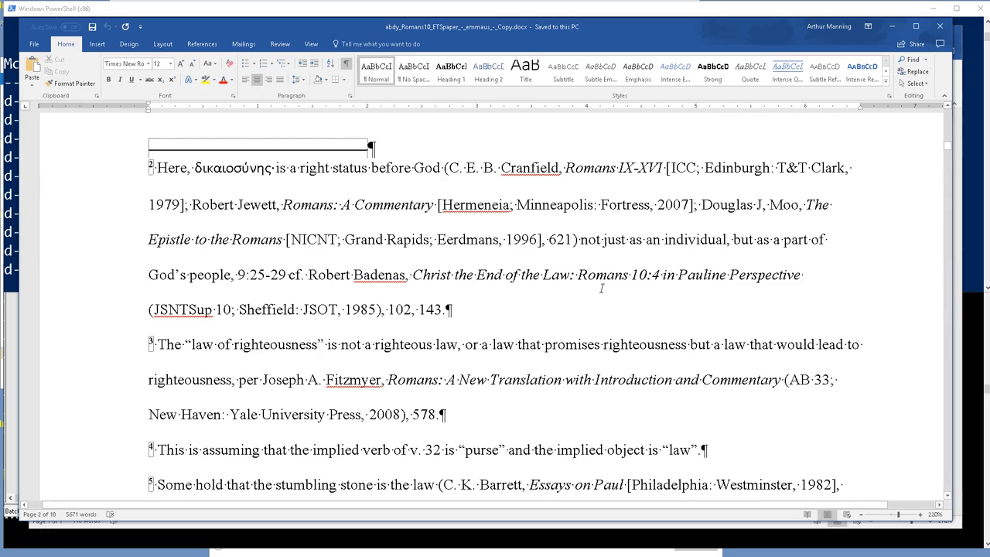
{"action": "scroll", "coordinate": [602, 289], "scroll_direction": "down", "scroll_amount": 6}
{"action": "scroll", "coordinate": [601, 289], "scroll_direction": "up", "scroll_amount": 6}
{"action": "scroll", "coordinate": [602, 289], "scroll_direction": "up", "scroll_amount": 2}
{"action": "scroll", "coordinate": [601, 290], "scroll_direction": "up", "scroll_amount": 3}
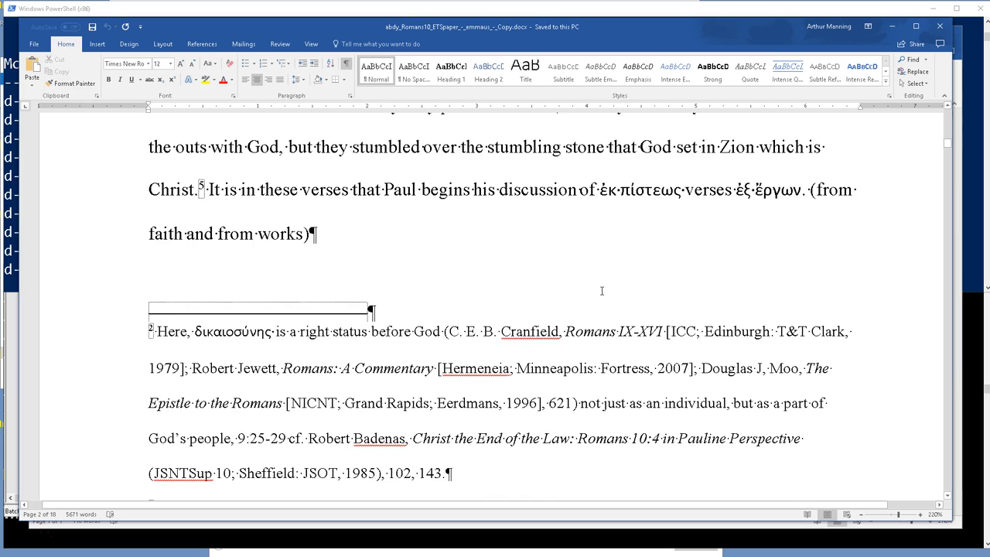
{"action": "scroll", "coordinate": [602, 291], "scroll_direction": "up", "scroll_amount": 2}
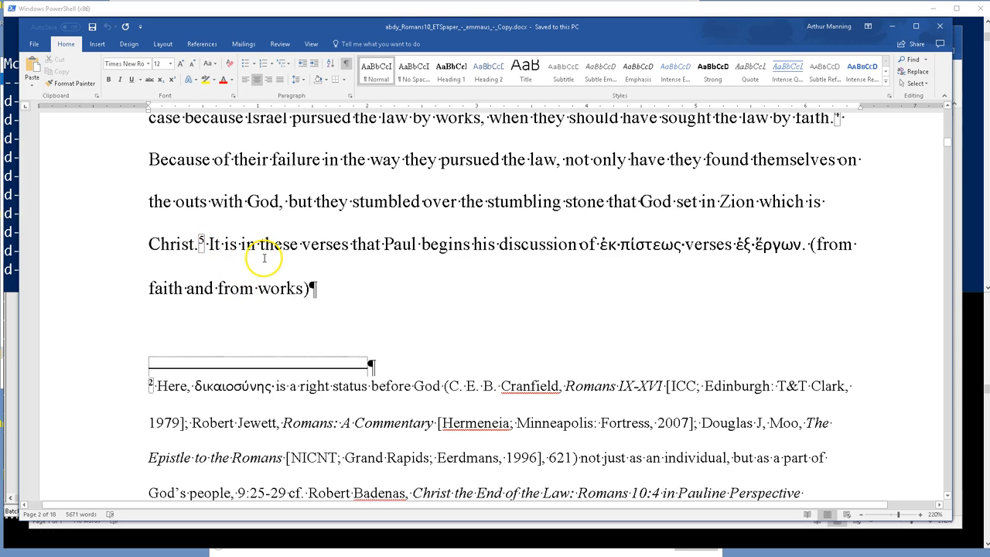
{"action": "scroll", "coordinate": [283, 269], "scroll_direction": "down", "scroll_amount": 3}
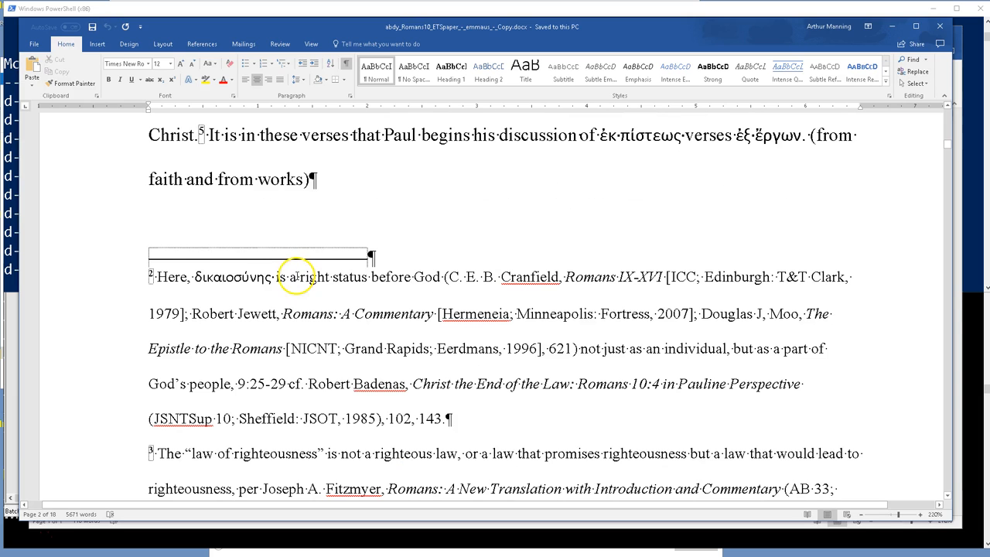
Step: Check the font of the Greek word in footnote 2 and examine the Greek phrases in the page 3 body text
{"action": "left_click", "coordinate": [247, 279]}
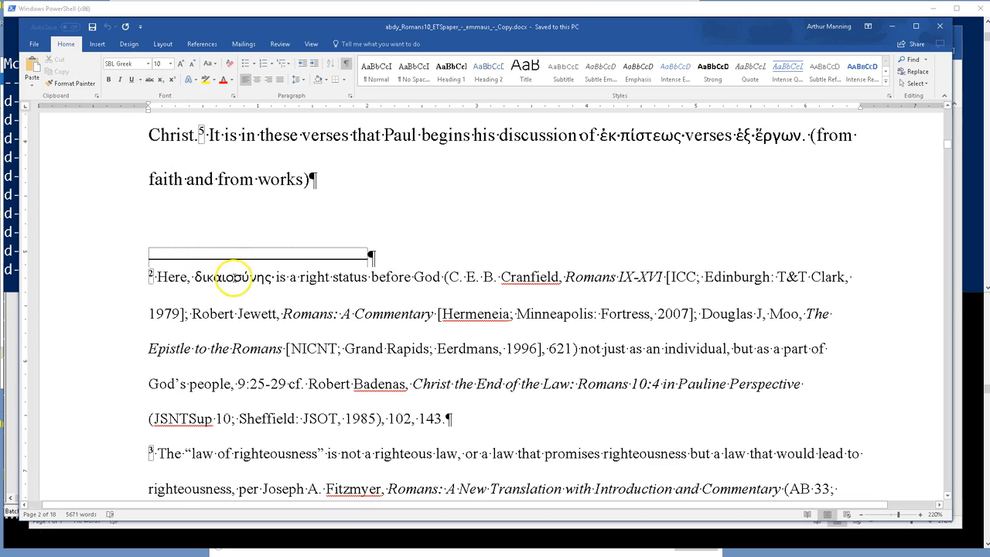
{"action": "scroll", "coordinate": [450, 320], "scroll_direction": "down", "scroll_amount": 1}
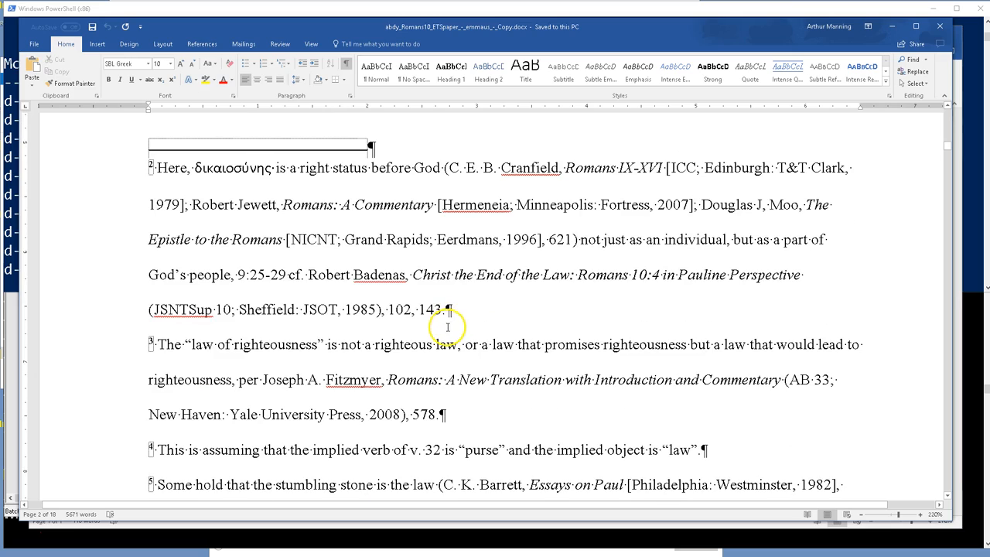
{"action": "scroll", "coordinate": [410, 333], "scroll_direction": "down", "scroll_amount": 1}
{"action": "scroll", "coordinate": [404, 332], "scroll_direction": "down", "scroll_amount": 6}
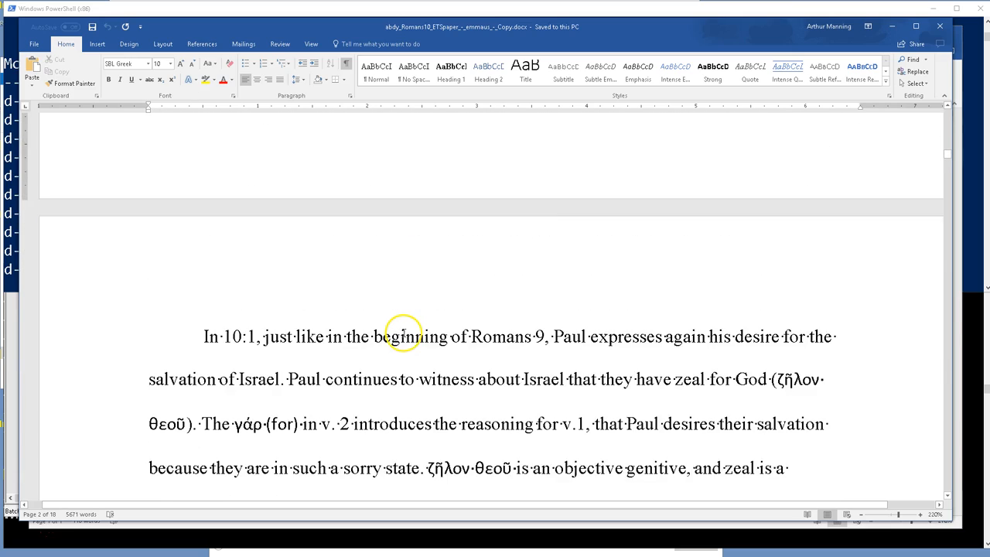
{"action": "scroll", "coordinate": [405, 333], "scroll_direction": "down", "scroll_amount": 1}
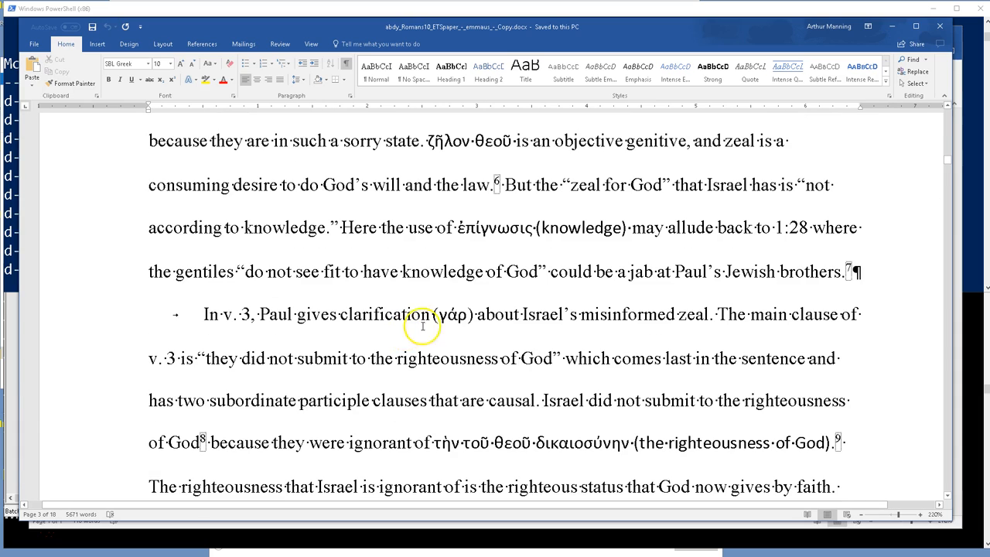
{"action": "scroll", "coordinate": [460, 246], "scroll_direction": "down", "scroll_amount": 1}
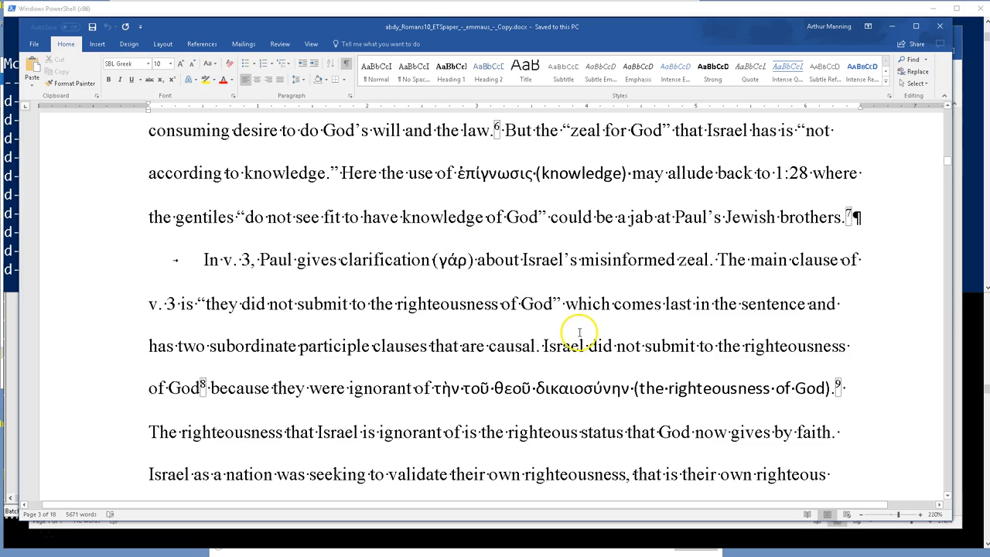
{"action": "scroll", "coordinate": [581, 333], "scroll_direction": "down", "scroll_amount": 4}
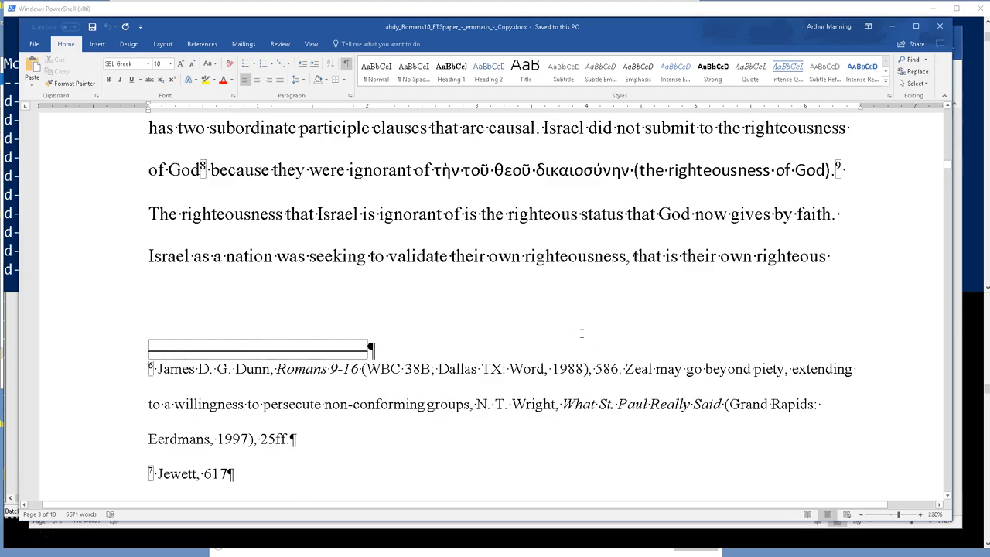
{"action": "scroll", "coordinate": [581, 333], "scroll_direction": "up", "scroll_amount": 3}
{"action": "scroll", "coordinate": [581, 332], "scroll_direction": "down", "scroll_amount": 5}
Step: Hide the paragraph marks and other formatting symbols throughout the paper
{"action": "scroll", "coordinate": [580, 333], "scroll_direction": "up", "scroll_amount": 20}
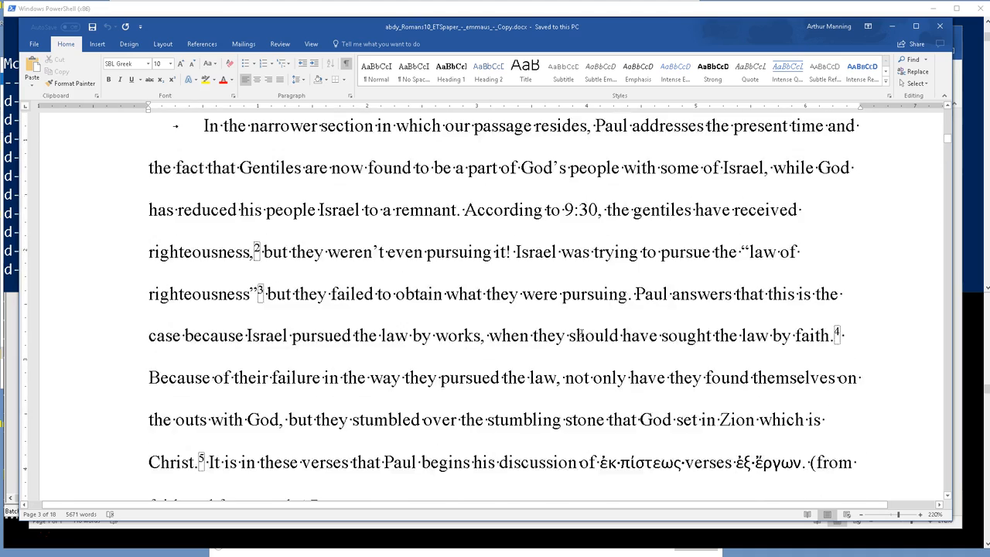
{"action": "scroll", "coordinate": [582, 333], "scroll_direction": "up", "scroll_amount": 15}
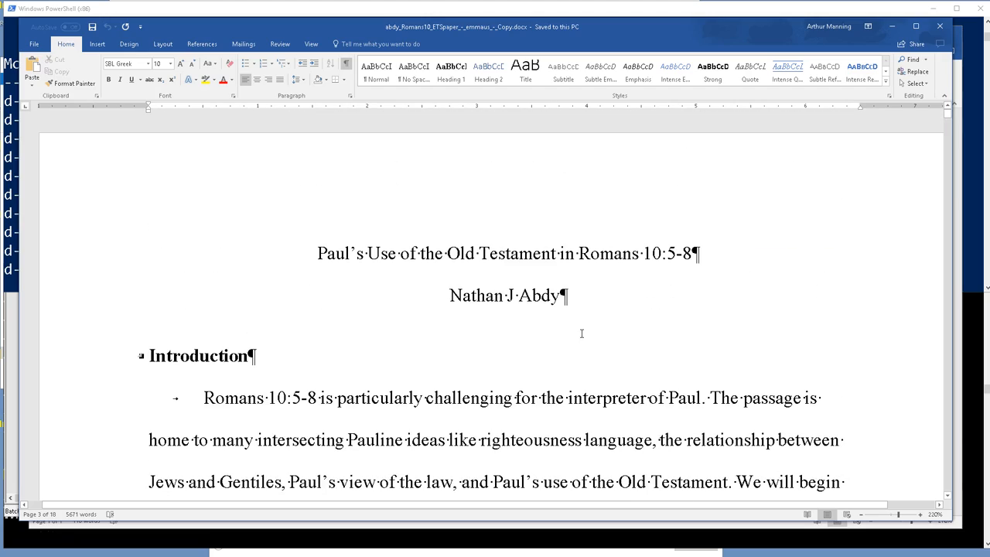
{"action": "scroll", "coordinate": [656, 284], "scroll_direction": "down", "scroll_amount": 12}
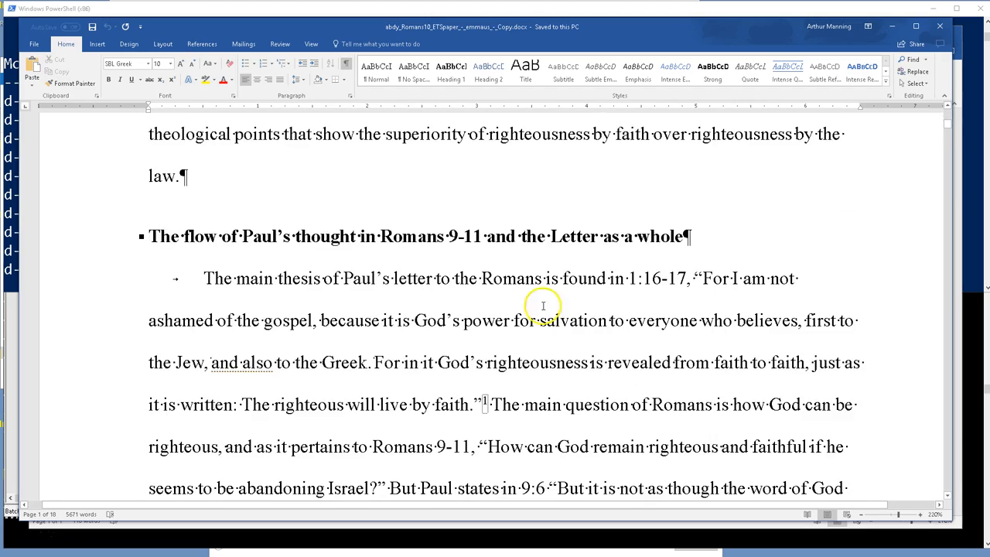
{"action": "scroll", "coordinate": [528, 301], "scroll_direction": "up", "scroll_amount": 4}
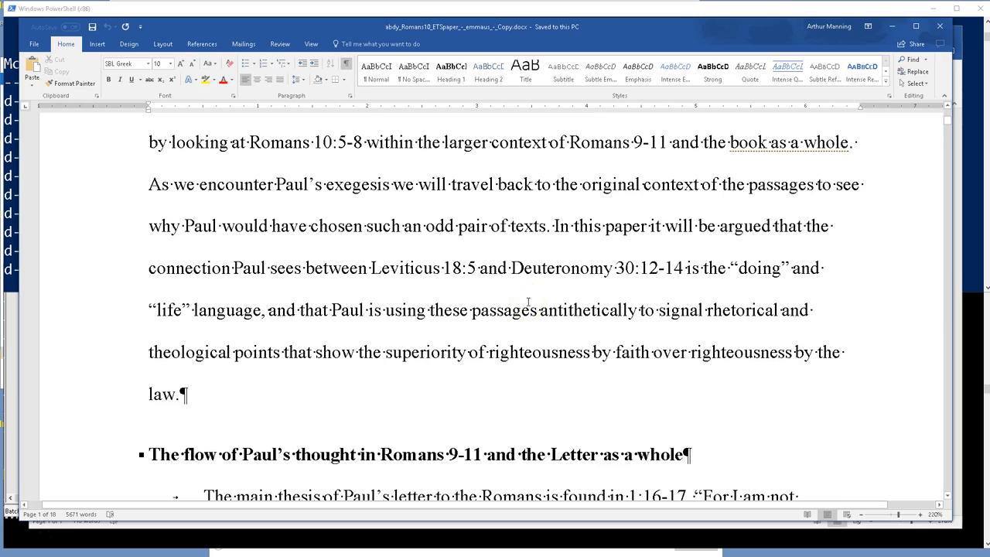
{"action": "scroll", "coordinate": [528, 302], "scroll_direction": "down", "scroll_amount": 9}
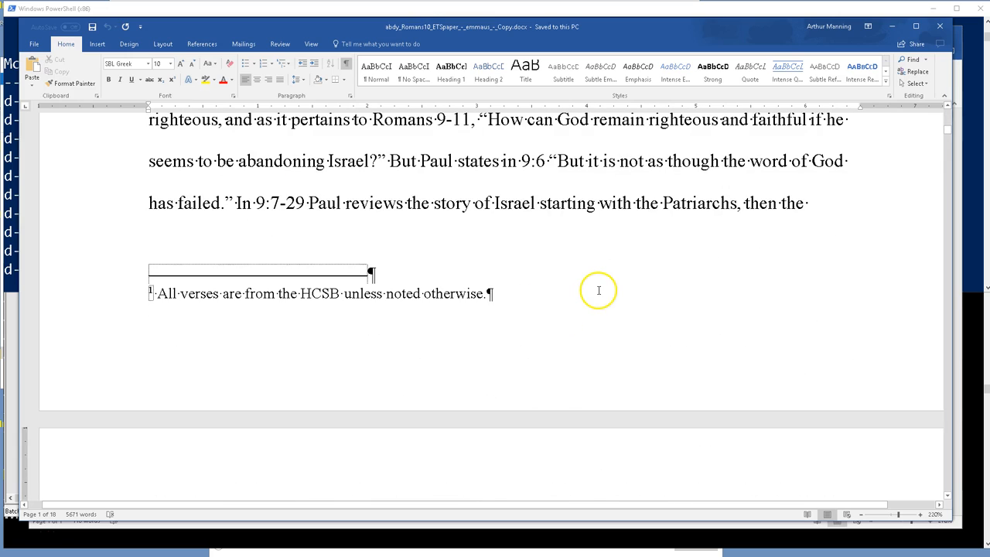
{"action": "scroll", "coordinate": [598, 290], "scroll_direction": "up", "scroll_amount": 3}
{"action": "left_click", "coordinate": [345, 63]}
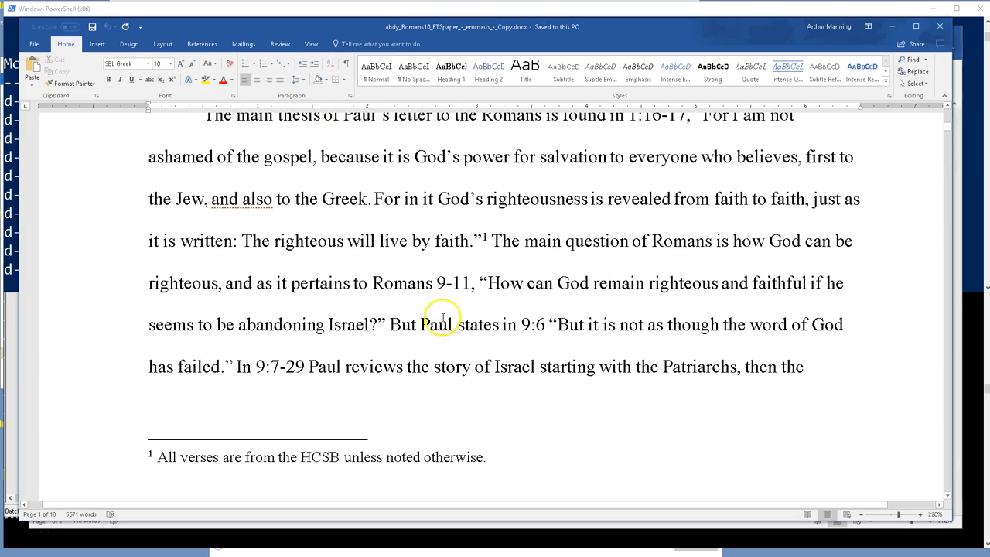
Step: Examine how footnotes 2 to 9 format full citations, shortened repeat citations and Greek text
{"action": "scroll", "coordinate": [452, 305], "scroll_direction": "down", "scroll_amount": 15}
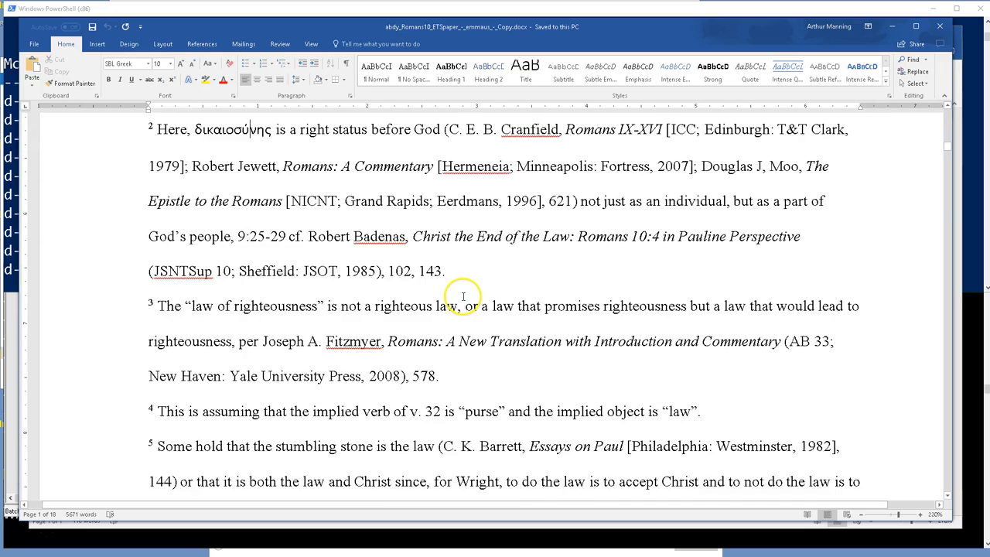
{"action": "scroll", "coordinate": [463, 296], "scroll_direction": "down", "scroll_amount": 3}
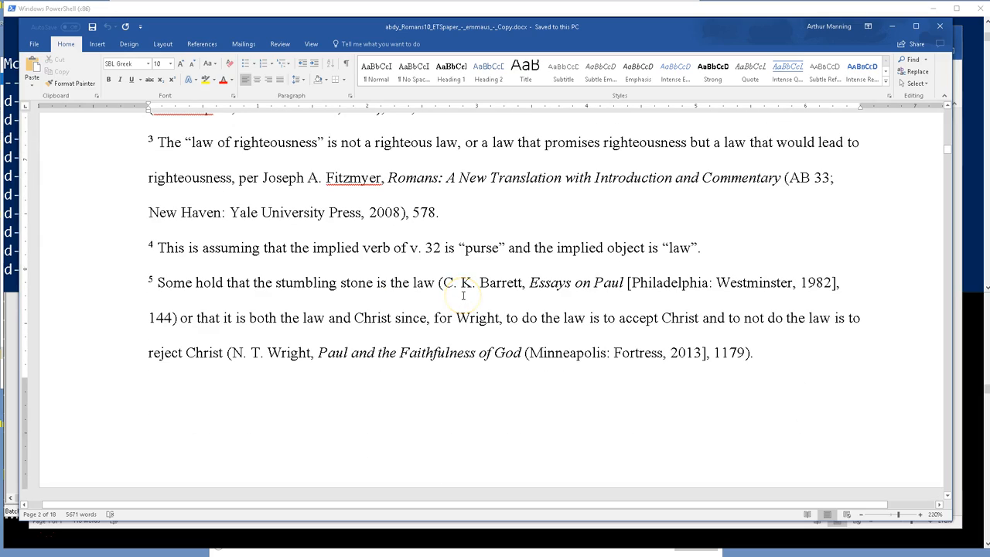
{"action": "scroll", "coordinate": [463, 295], "scroll_direction": "down", "scroll_amount": 3}
{"action": "left_click", "coordinate": [463, 294]}
{"action": "scroll", "coordinate": [464, 292], "scroll_direction": "down", "scroll_amount": 15}
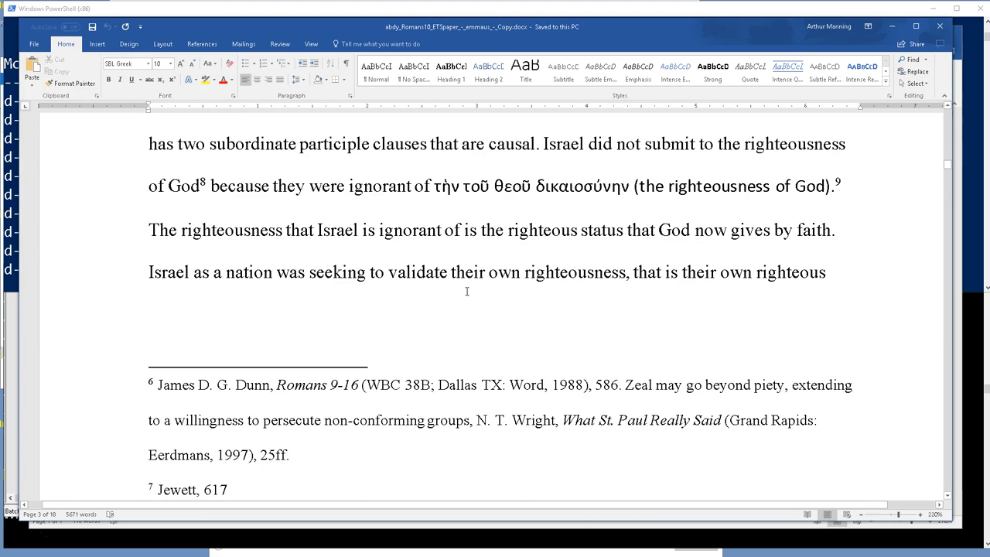
{"action": "scroll", "coordinate": [466, 291], "scroll_direction": "down", "scroll_amount": 3}
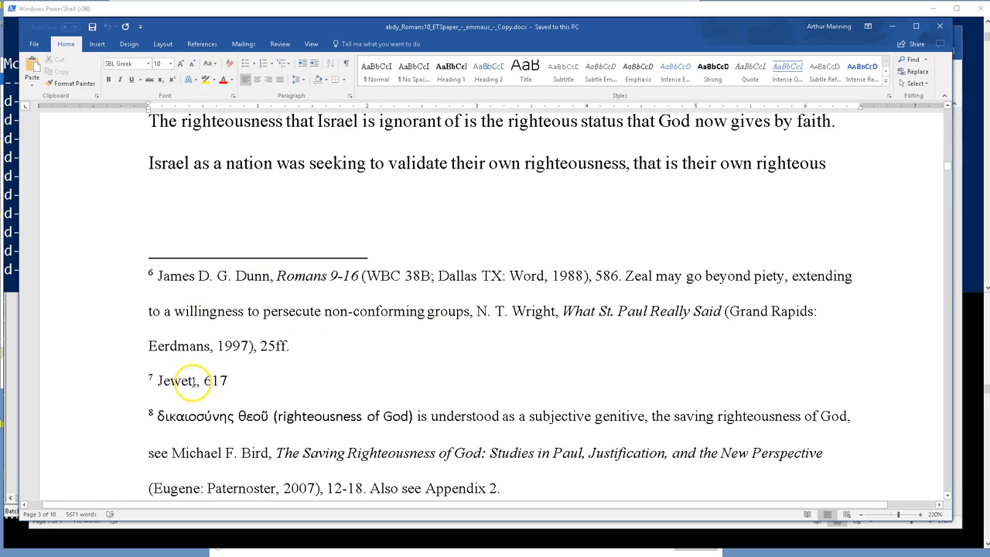
{"action": "scroll", "coordinate": [634, 263], "scroll_direction": "down", "scroll_amount": 1}
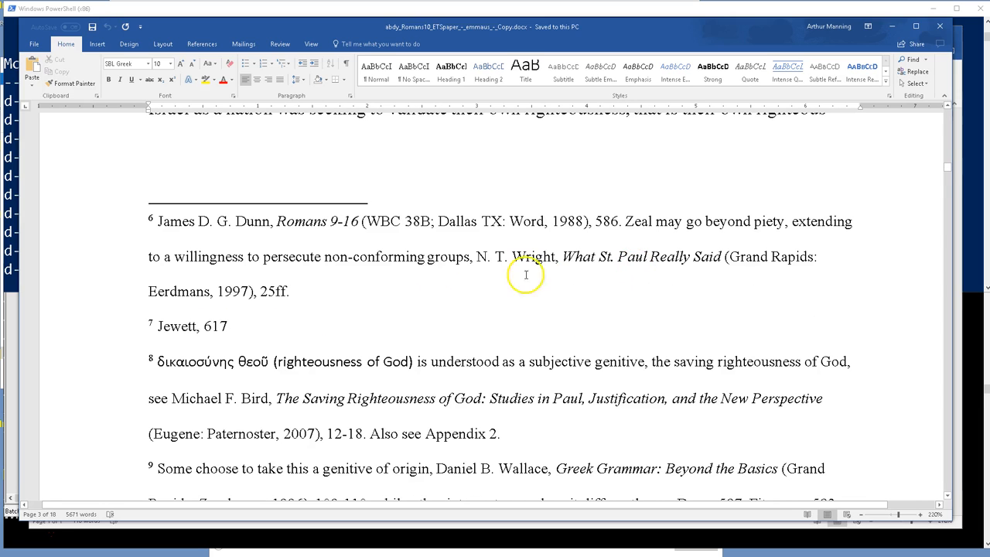
{"action": "scroll", "coordinate": [481, 281], "scroll_direction": "down", "scroll_amount": 3}
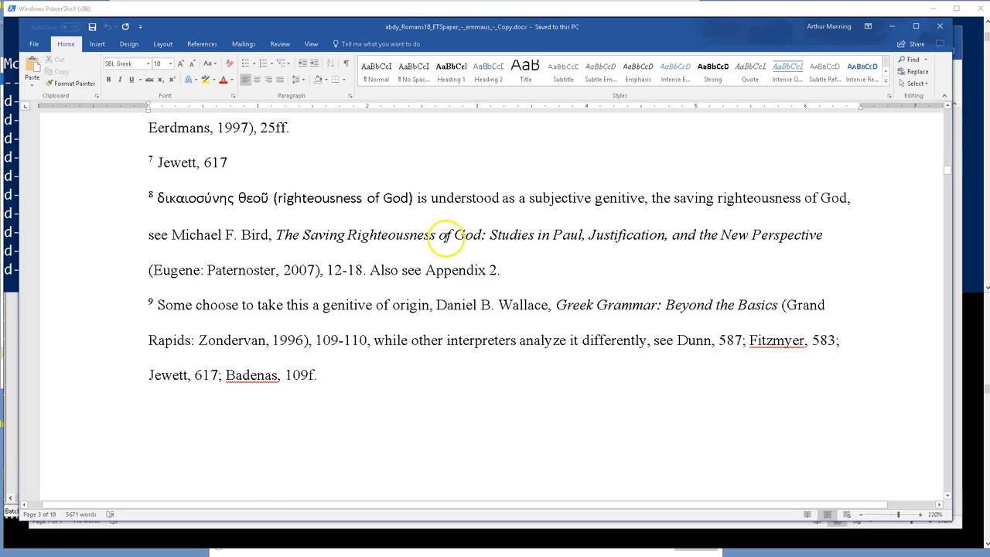
Step: Review the footnotes from 10 to 25 and the body text through the Deuteronomy 30:12-14 section
{"action": "scroll", "coordinate": [528, 304], "scroll_direction": "down", "scroll_amount": 7}
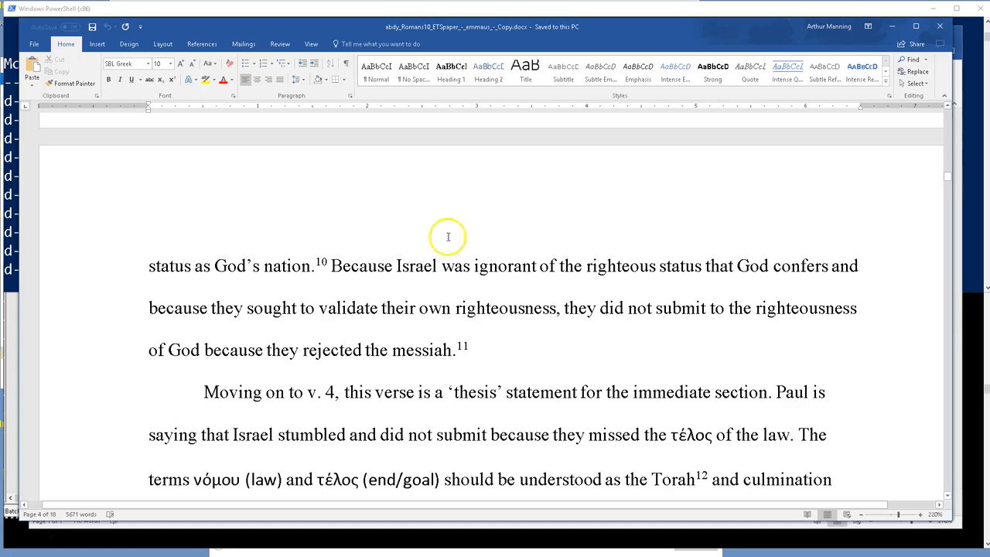
{"action": "scroll", "coordinate": [413, 247], "scroll_direction": "down", "scroll_amount": 6}
{"action": "scroll", "coordinate": [416, 248], "scroll_direction": "down", "scroll_amount": 8}
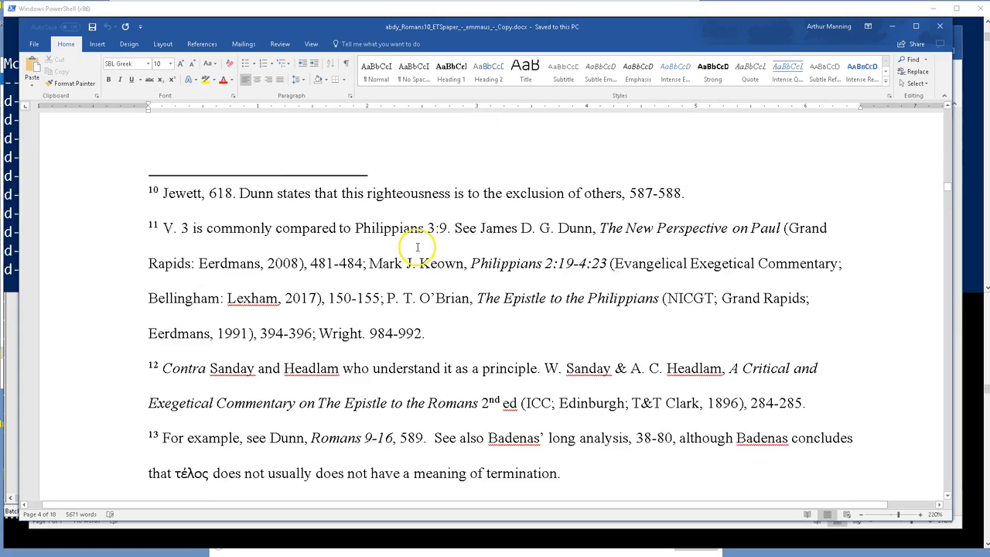
{"action": "scroll", "coordinate": [415, 248], "scroll_direction": "down", "scroll_amount": 20}
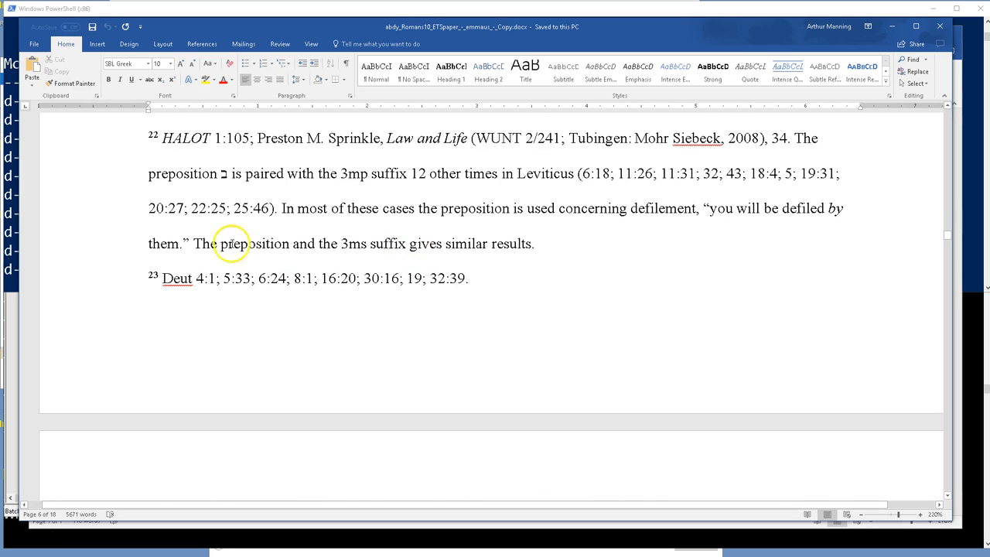
{"action": "scroll", "coordinate": [346, 258], "scroll_direction": "down", "scroll_amount": 20}
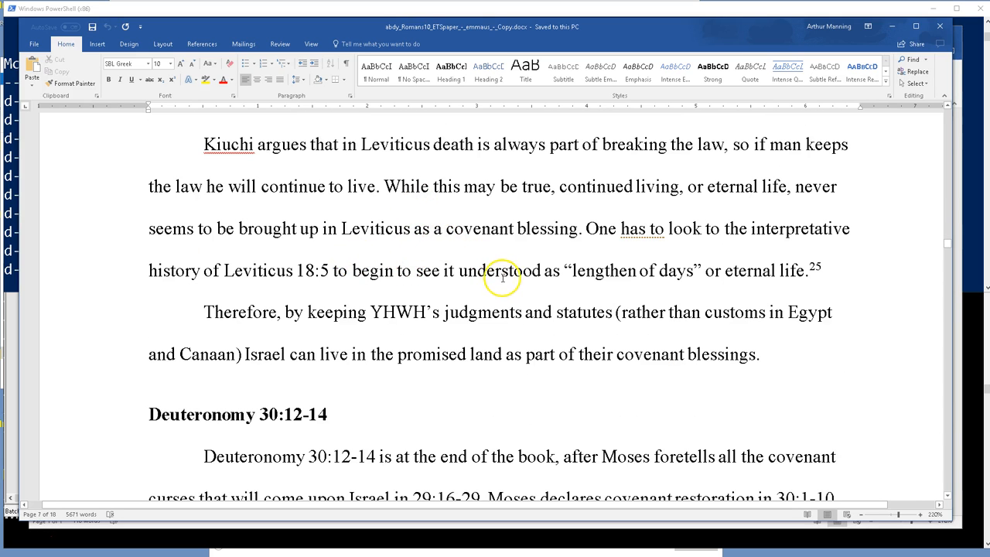
{"action": "scroll", "coordinate": [505, 283], "scroll_direction": "down", "scroll_amount": 3}
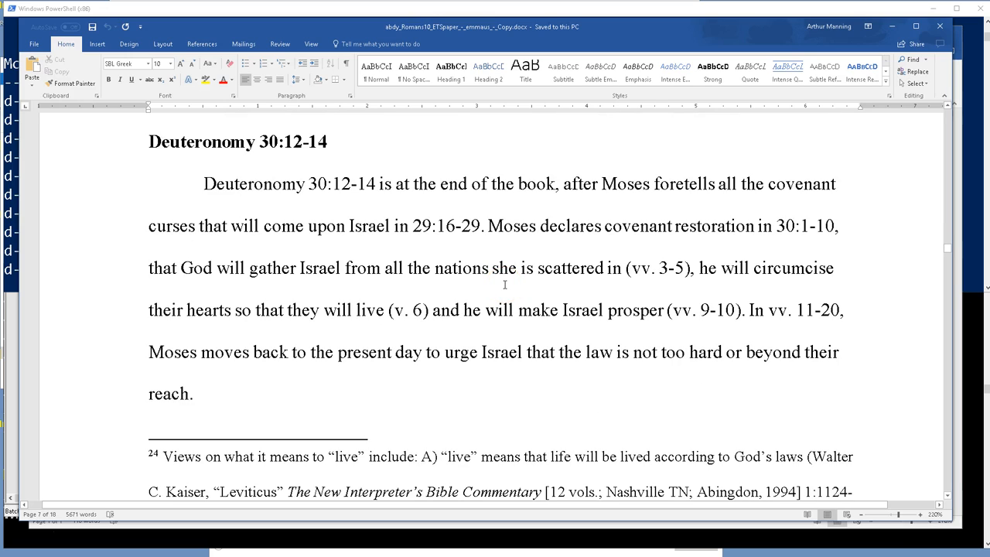
{"action": "scroll", "coordinate": [504, 284], "scroll_direction": "down", "scroll_amount": 5}
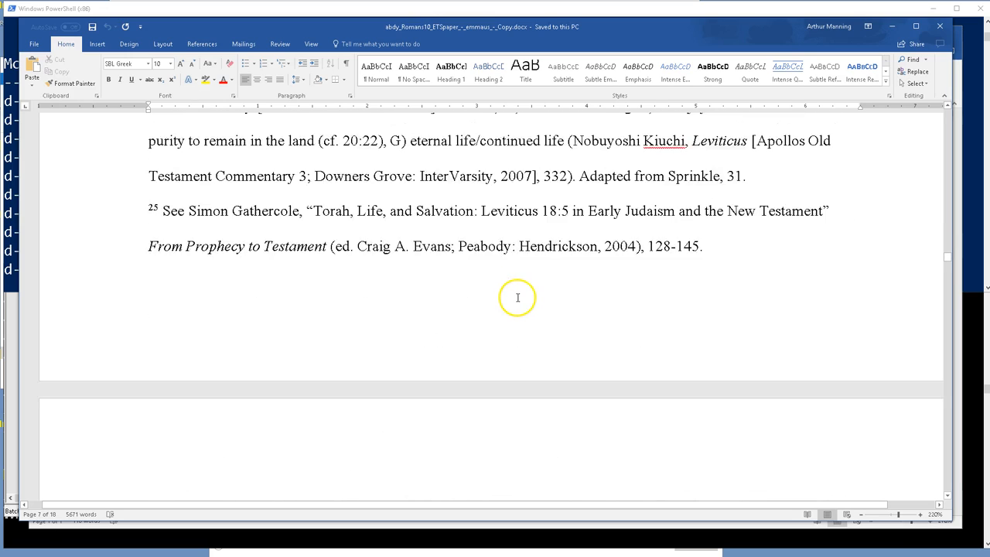
Step: Examine Appendix 3 on the New Perspective on Paul and how its further reading list is laid out
{"action": "scroll", "coordinate": [517, 297], "scroll_direction": "down", "scroll_amount": 3}
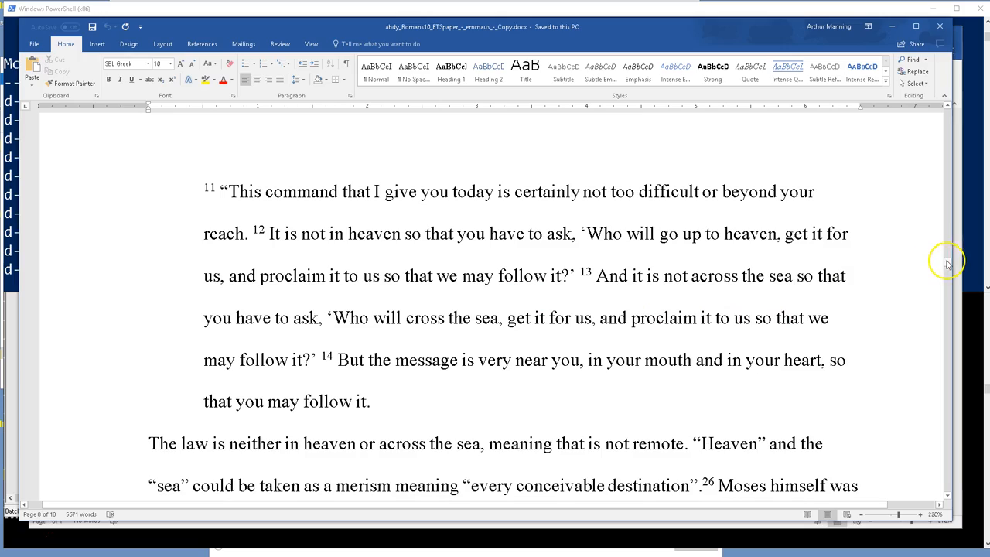
{"action": "left_click_drag", "start_coordinate": [950, 265], "coordinate": [950, 464]}
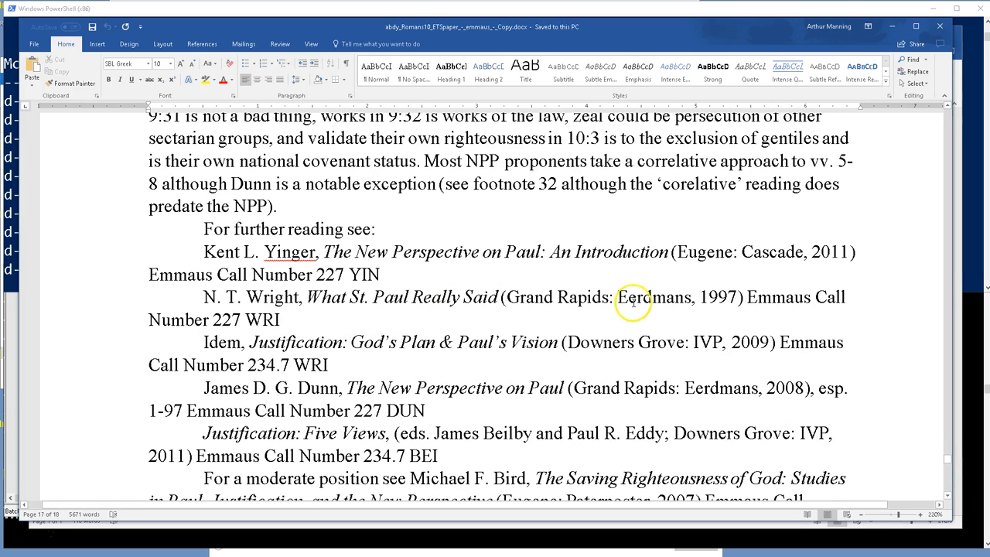
{"action": "scroll", "coordinate": [496, 364], "scroll_direction": "down", "scroll_amount": 3}
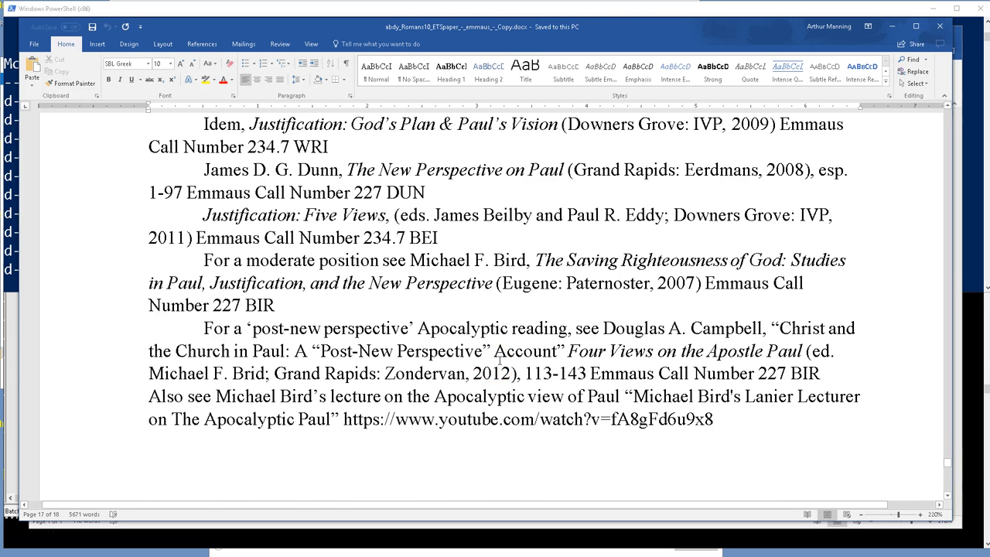
{"action": "scroll", "coordinate": [500, 359], "scroll_direction": "up", "scroll_amount": 3}
{"action": "scroll", "coordinate": [500, 359], "scroll_direction": "up", "scroll_amount": 8}
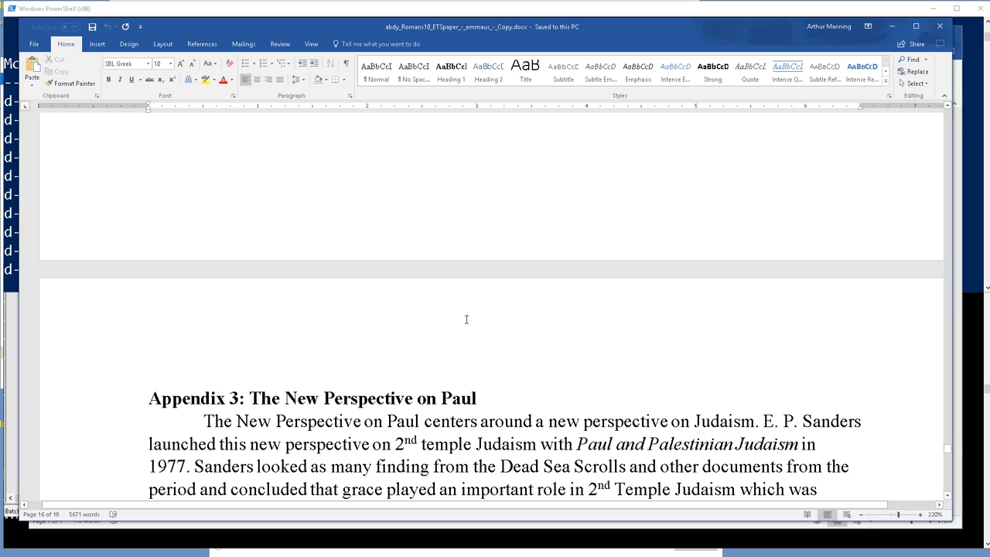
{"action": "scroll", "coordinate": [466, 319], "scroll_direction": "down", "scroll_amount": 2}
{"action": "scroll", "coordinate": [467, 320], "scroll_direction": "down", "scroll_amount": 3}
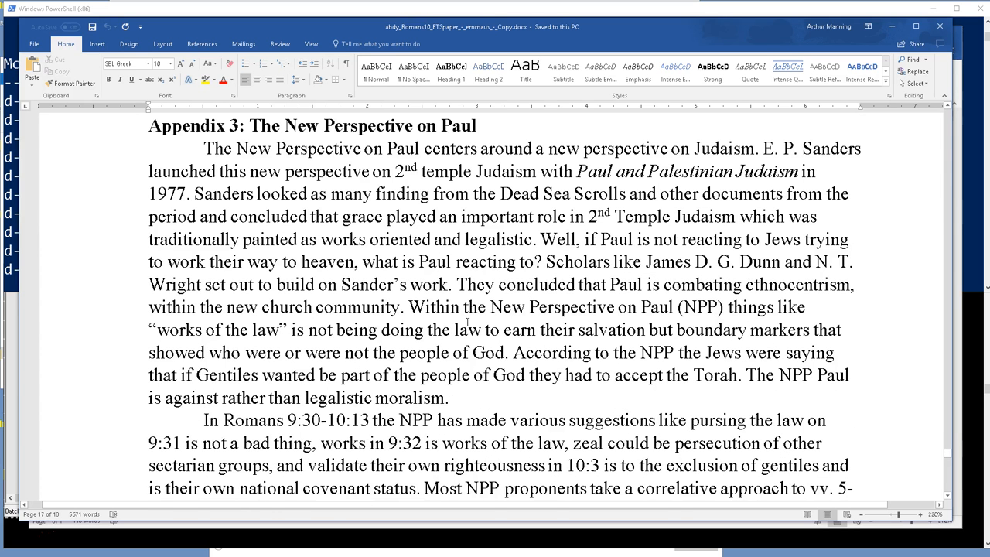
{"action": "scroll", "coordinate": [466, 325], "scroll_direction": "down", "scroll_amount": 4}
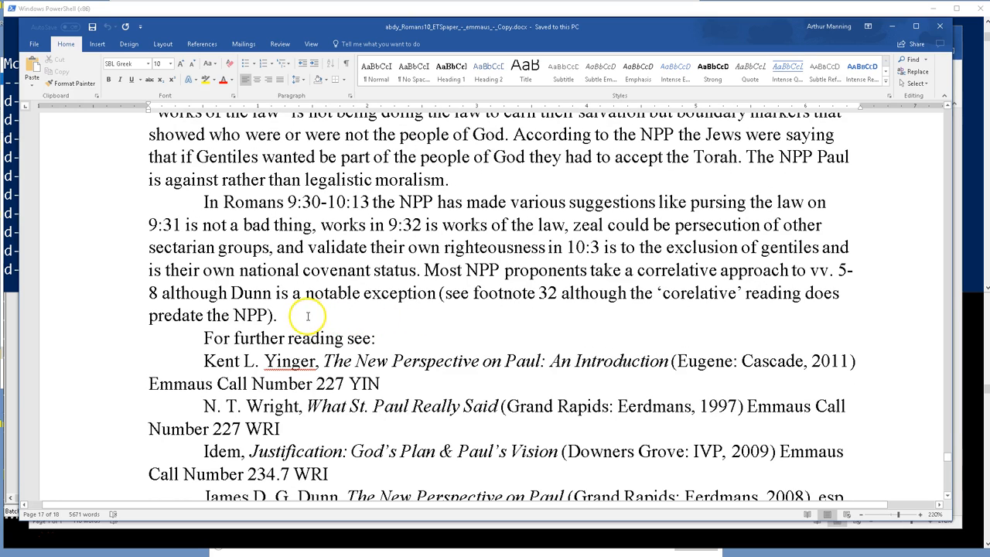
{"action": "scroll", "coordinate": [296, 315], "scroll_direction": "down", "scroll_amount": 2}
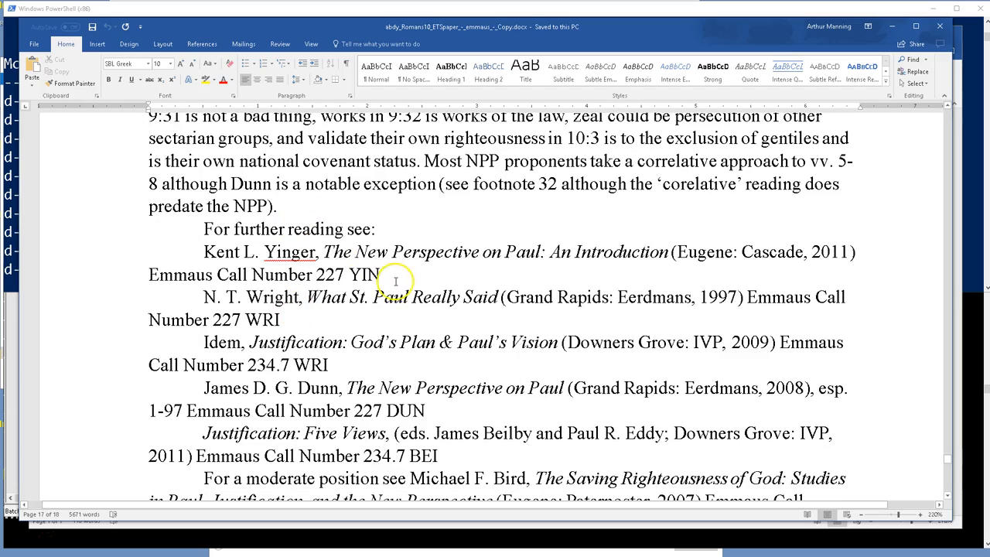
Step: Check the line spacing applied to the Romans translation text in Appendix 1
{"action": "scroll", "coordinate": [391, 278], "scroll_direction": "up", "scroll_amount": 4}
{"action": "scroll", "coordinate": [396, 283], "scroll_direction": "up", "scroll_amount": 15}
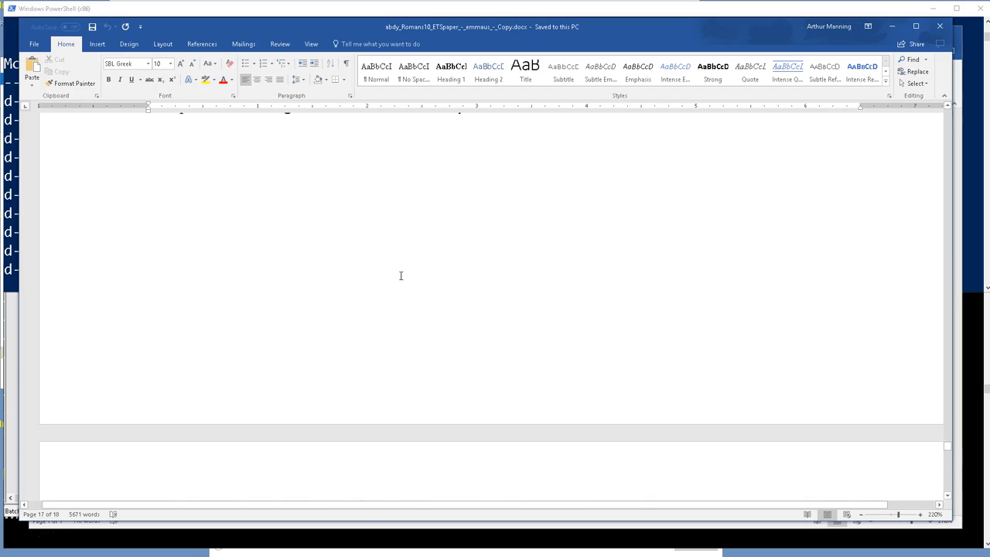
{"action": "scroll", "coordinate": [401, 275], "scroll_direction": "up", "scroll_amount": 15}
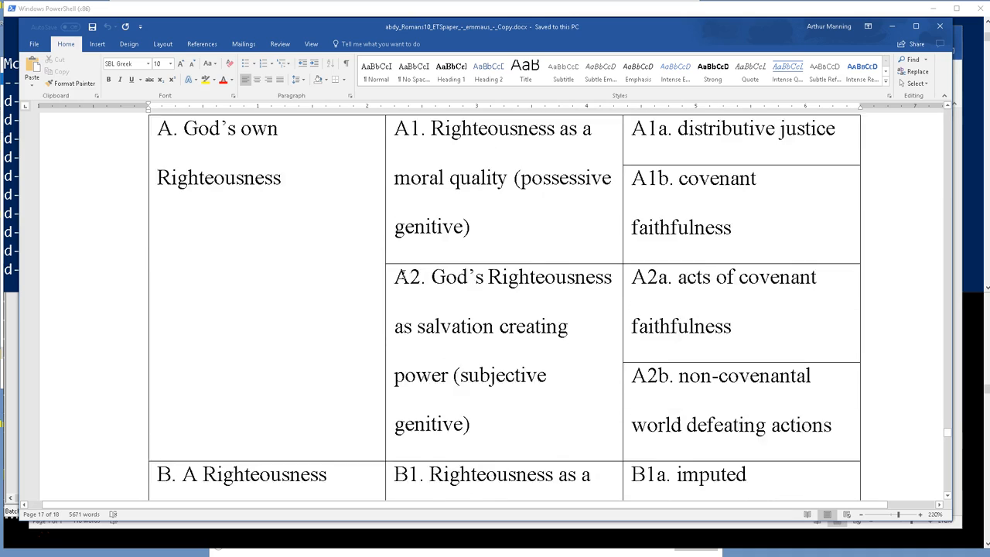
{"action": "scroll", "coordinate": [404, 274], "scroll_direction": "up", "scroll_amount": 10}
{"action": "scroll", "coordinate": [406, 276], "scroll_direction": "up", "scroll_amount": 5}
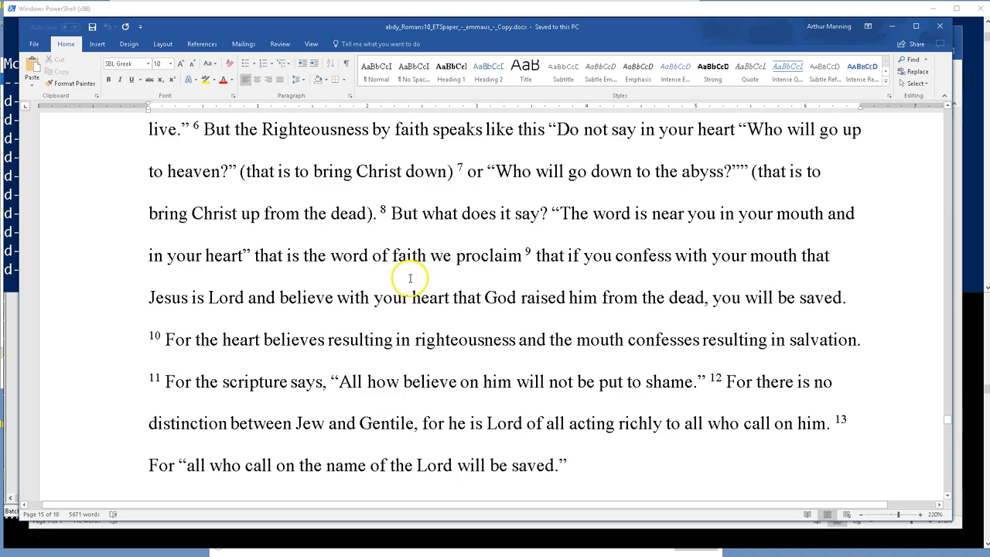
{"action": "scroll", "coordinate": [421, 271], "scroll_direction": "up", "scroll_amount": 4}
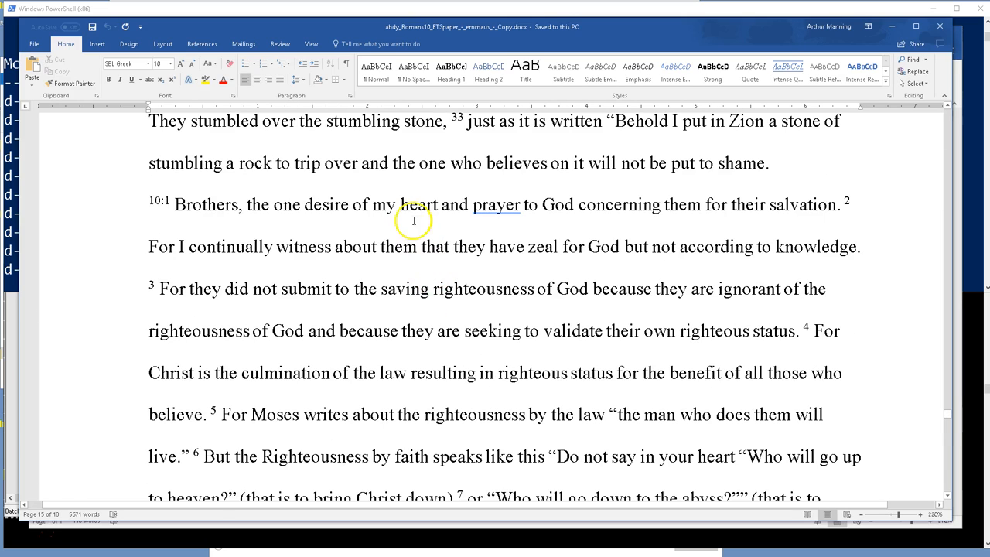
{"action": "left_click", "coordinate": [379, 247]}
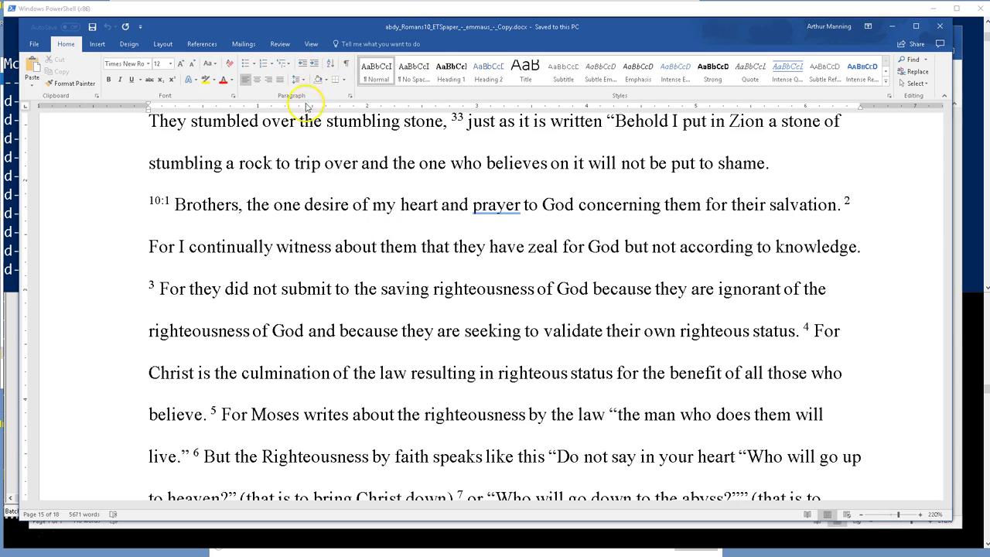
{"action": "left_click", "coordinate": [304, 82]}
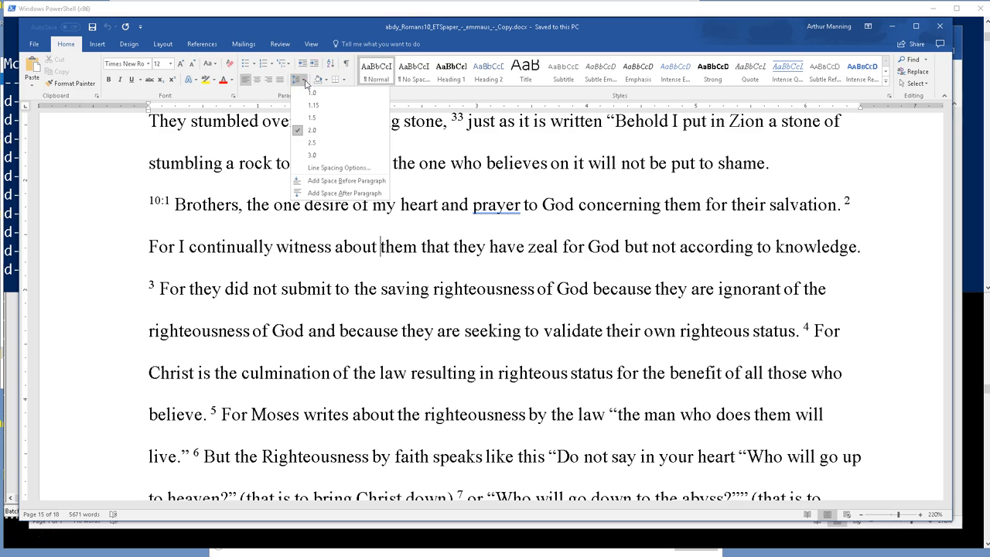
{"action": "left_click", "coordinate": [305, 82]}
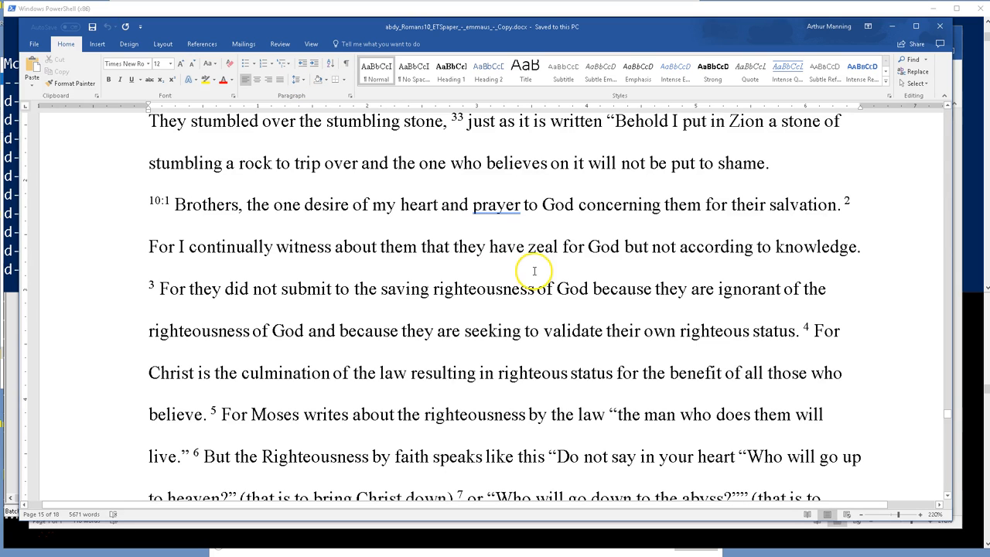
Step: Examine the Appendix 1 heading and the translation with its superscript verse numbers from 9:30 to 10:13
{"action": "scroll", "coordinate": [530, 270], "scroll_direction": "up", "scroll_amount": 5}
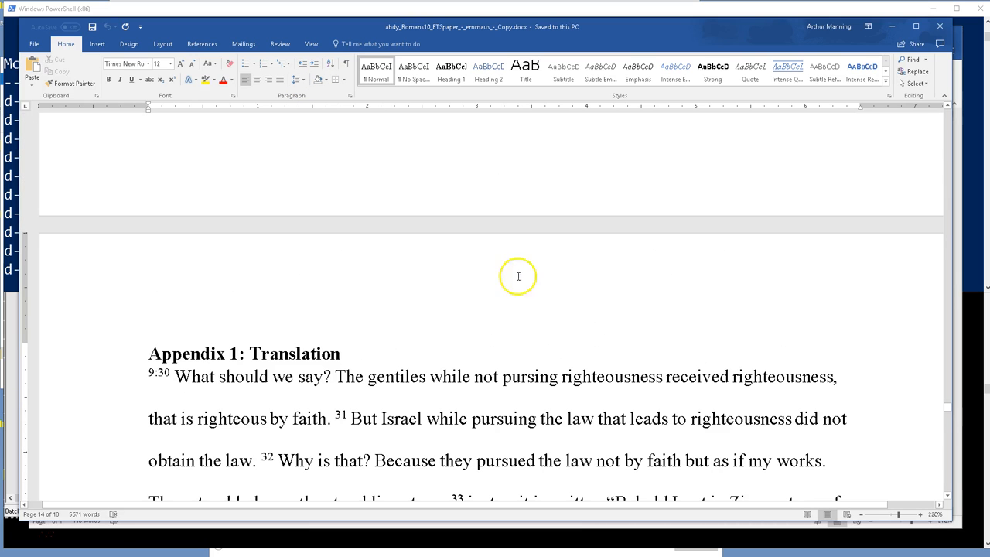
{"action": "scroll", "coordinate": [538, 346], "scroll_direction": "up", "scroll_amount": 3}
{"action": "scroll", "coordinate": [503, 345], "scroll_direction": "up", "scroll_amount": 2}
{"action": "scroll", "coordinate": [503, 345], "scroll_direction": "down", "scroll_amount": 6}
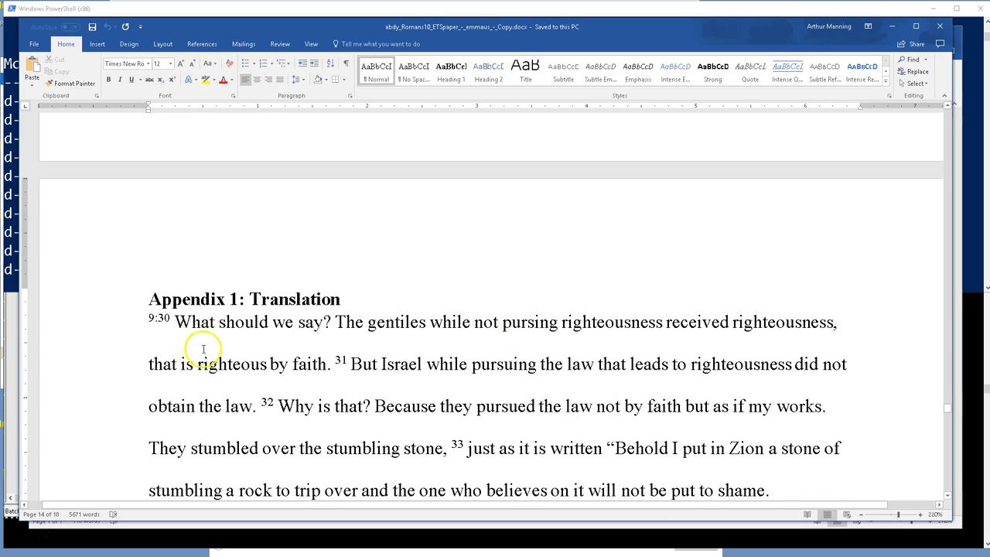
{"action": "scroll", "coordinate": [398, 358], "scroll_direction": "down", "scroll_amount": 1}
{"action": "scroll", "coordinate": [398, 358], "scroll_direction": "down", "scroll_amount": 3}
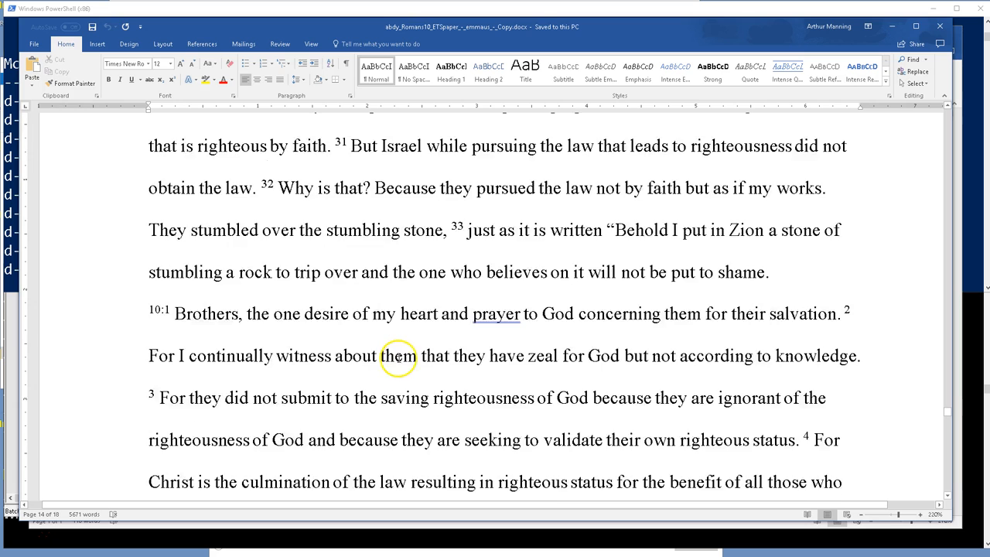
{"action": "scroll", "coordinate": [398, 356], "scroll_direction": "down", "scroll_amount": 2}
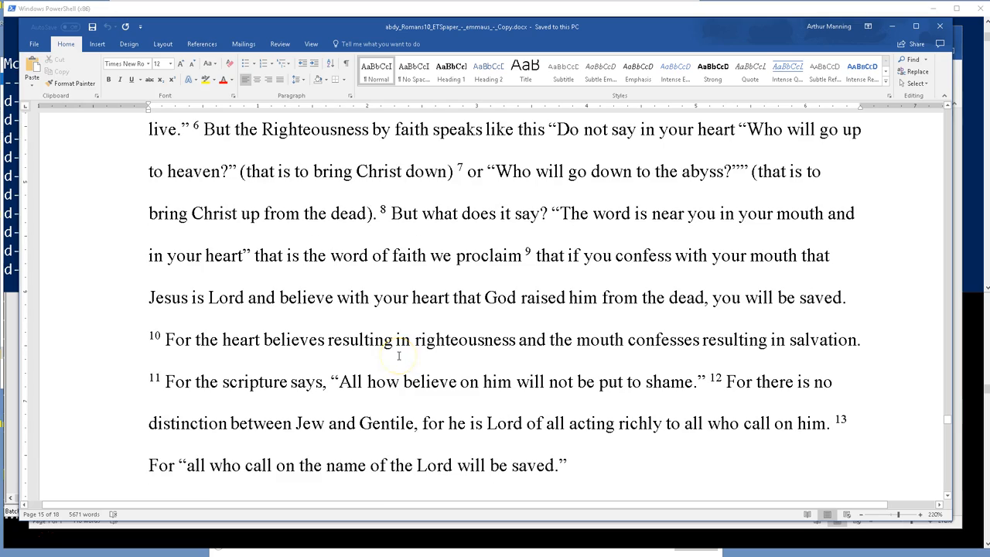
Step: Review footnotes 46 to 49 on page 13 and the Conclusion section on page 14
{"action": "scroll", "coordinate": [399, 355], "scroll_direction": "up", "scroll_amount": 12}
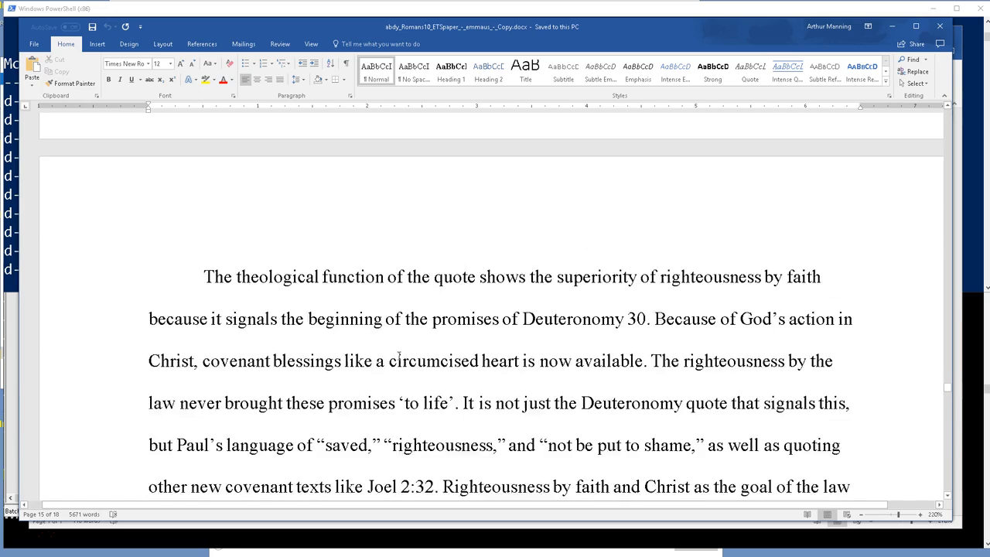
{"action": "scroll", "coordinate": [399, 356], "scroll_direction": "up", "scroll_amount": 5}
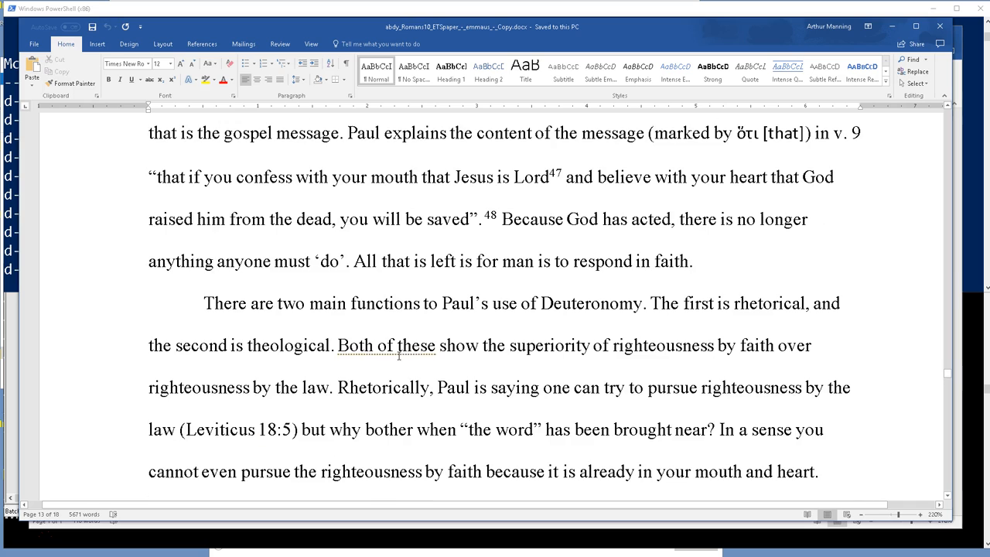
{"action": "scroll", "coordinate": [399, 352], "scroll_direction": "down", "scroll_amount": 5}
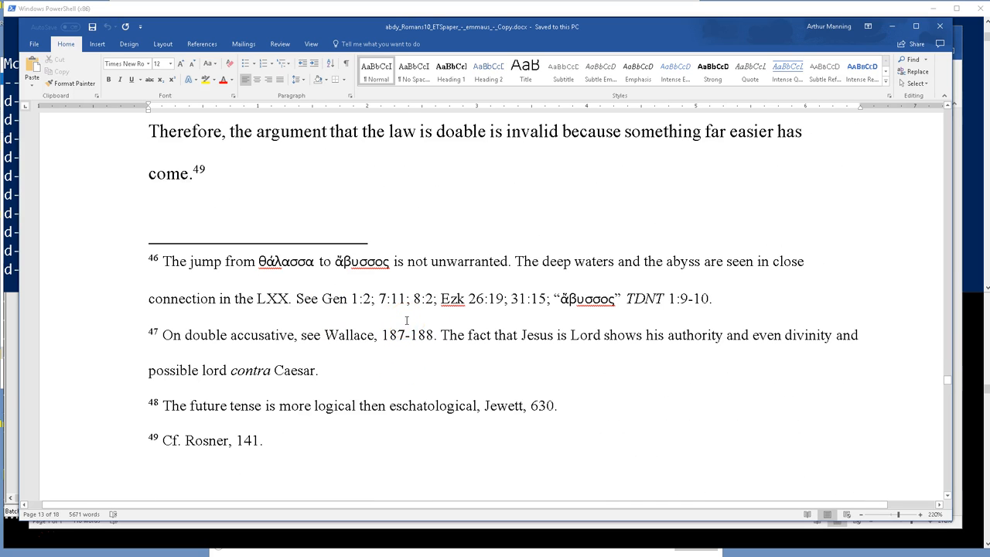
{"action": "scroll", "coordinate": [437, 320], "scroll_direction": "down", "scroll_amount": 6}
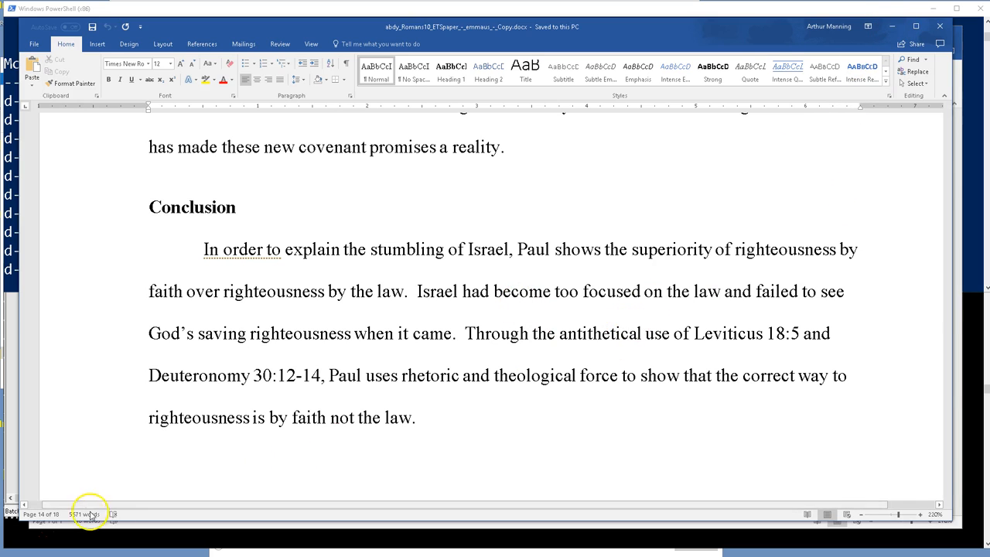
{"action": "scroll", "coordinate": [199, 484], "scroll_direction": "down", "scroll_amount": 1}
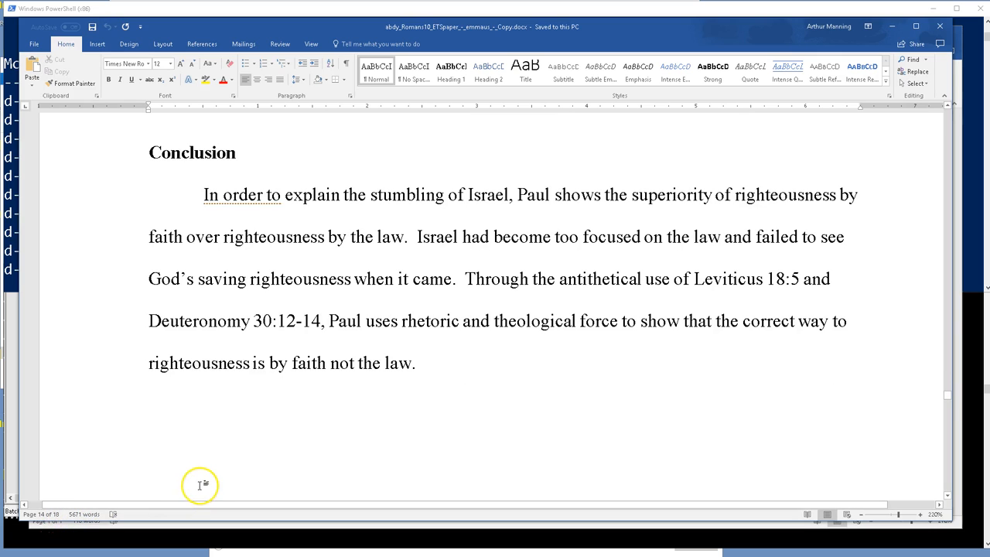
Step: View the summary and statistics in the paper's advanced properties, including total editing time, and return to the document
{"action": "left_click", "coordinate": [34, 45]}
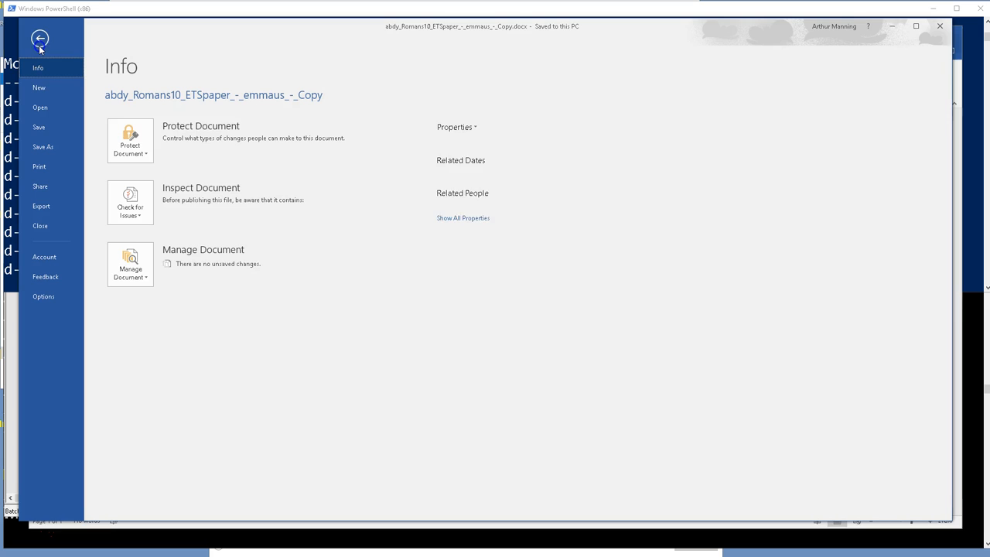
{"action": "left_click", "coordinate": [457, 127]}
{"action": "left_click", "coordinate": [475, 145]}
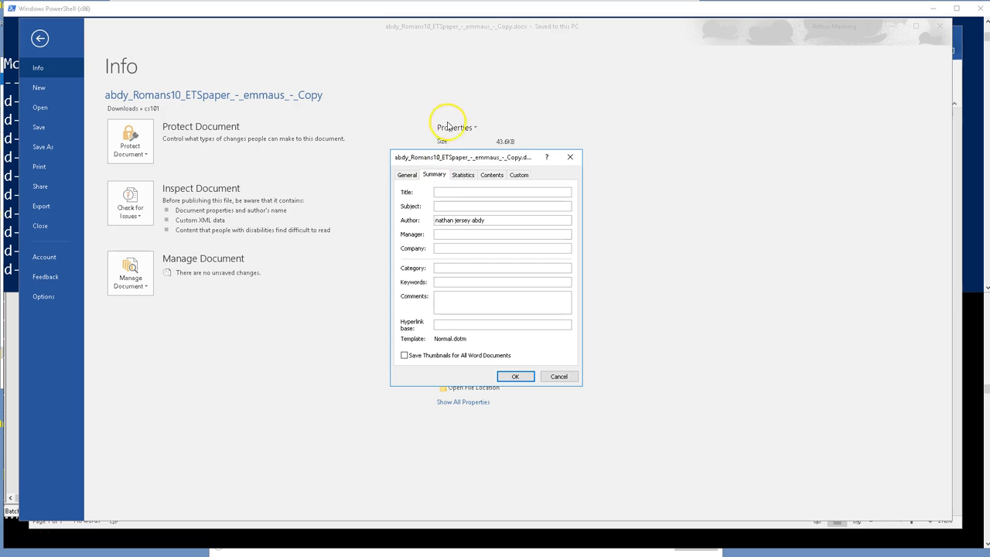
{"action": "left_click", "coordinate": [462, 175]}
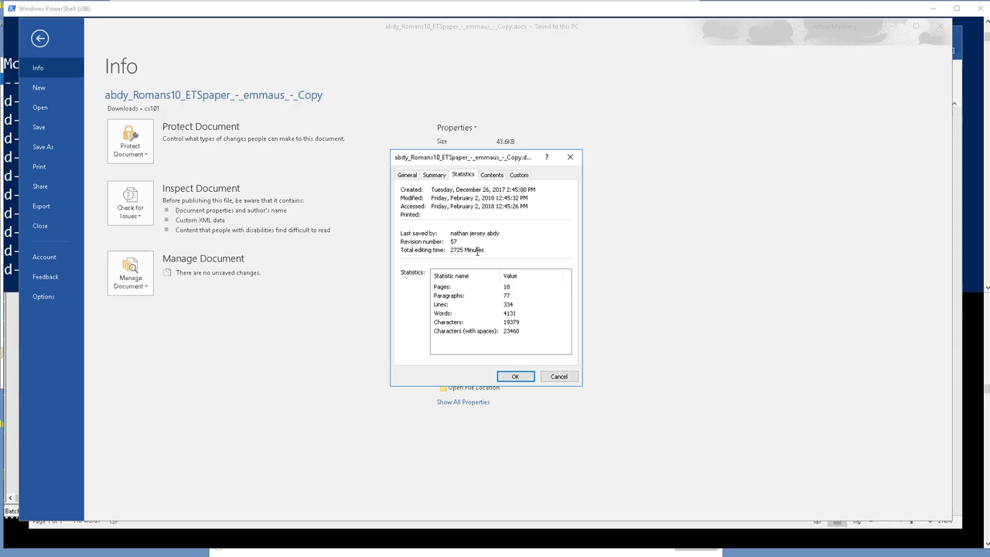
{"action": "left_click", "coordinate": [570, 157]}
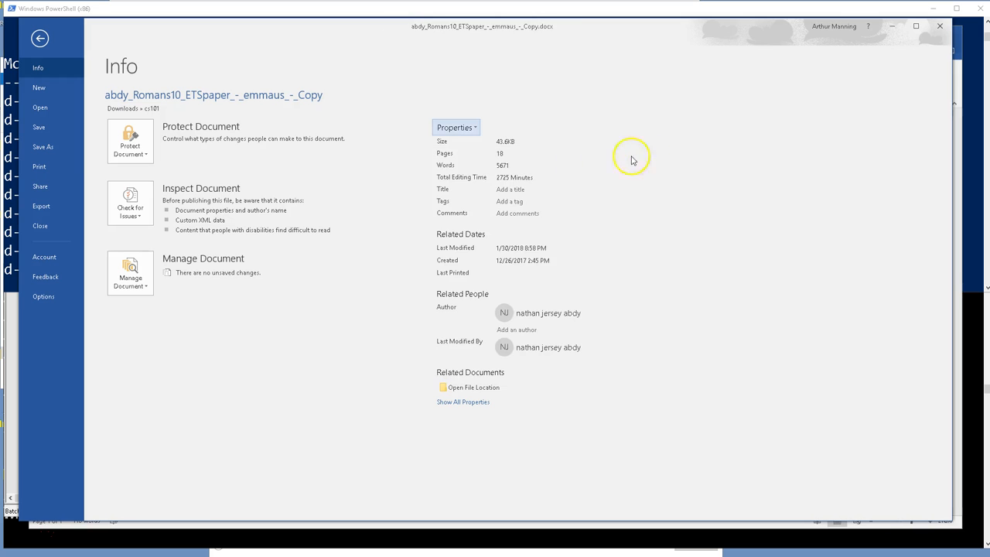
{"action": "left_click", "coordinate": [40, 38]}
Step: Close the sample paper and go to the end of the headphones text in the Word Module 2 document
{"action": "scroll", "coordinate": [774, 185], "scroll_direction": "up", "scroll_amount": 3}
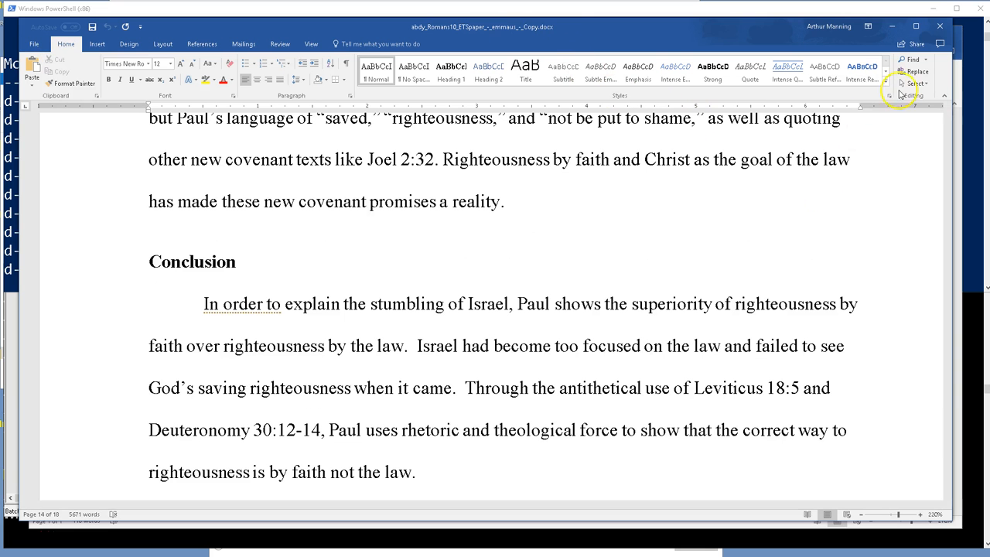
{"action": "left_click", "coordinate": [939, 31]}
{"action": "left_click", "coordinate": [499, 304]}
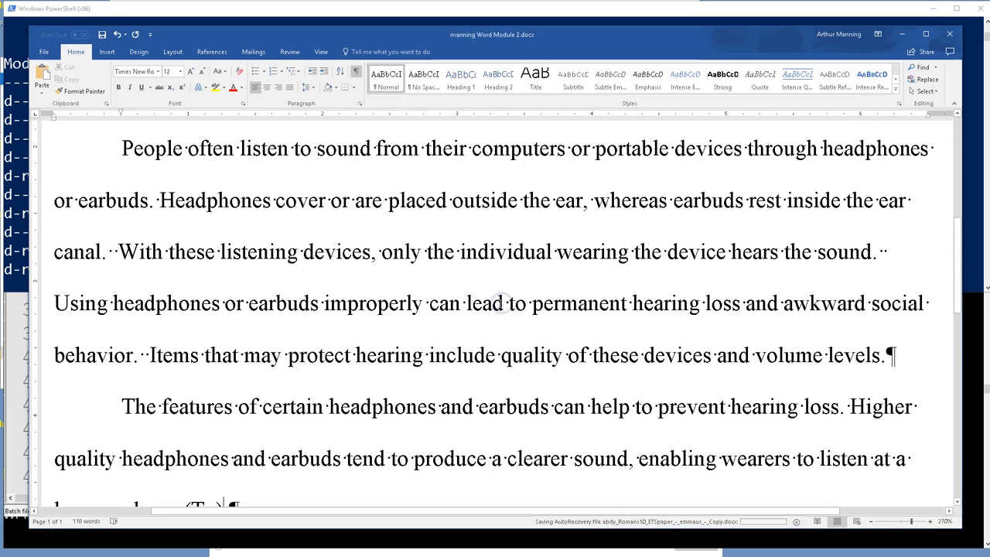
{"action": "scroll", "coordinate": [361, 303], "scroll_direction": "down", "scroll_amount": 2}
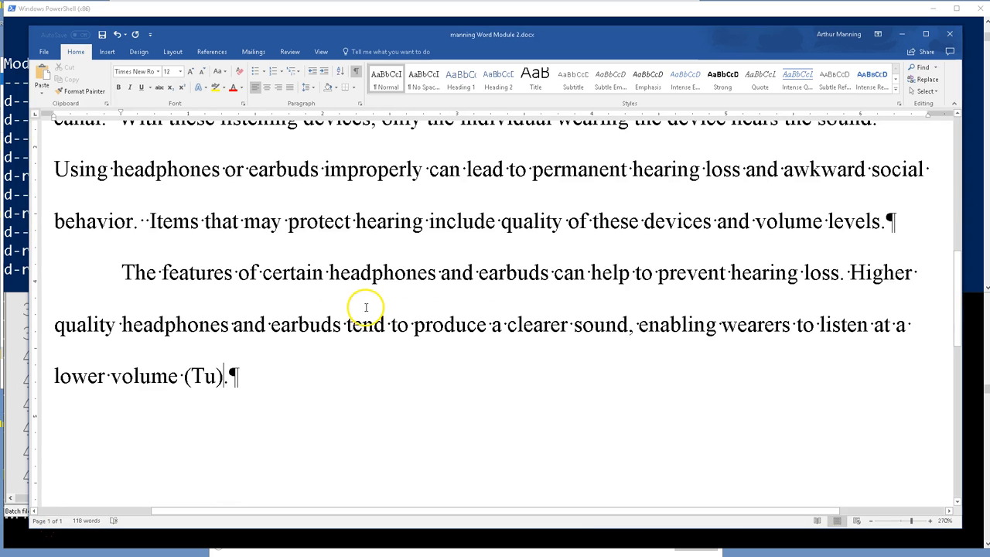
{"action": "scroll", "coordinate": [255, 328], "scroll_direction": "down", "scroll_amount": 1}
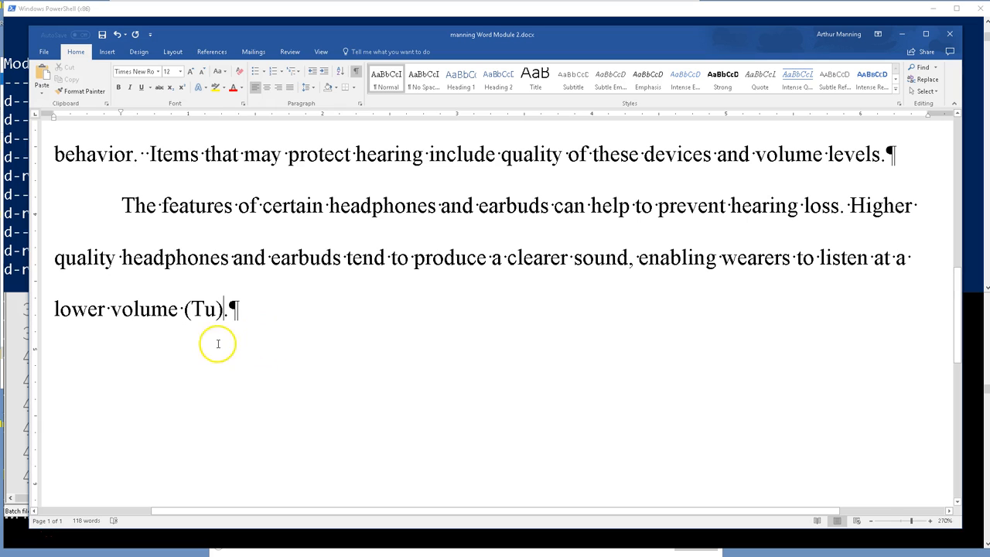
Step: Start a new citation source after the final sentence and compare the fields for the Book and Journal Article source types
{"action": "left_click", "coordinate": [262, 308]}
{"action": "left_click", "coordinate": [213, 52]}
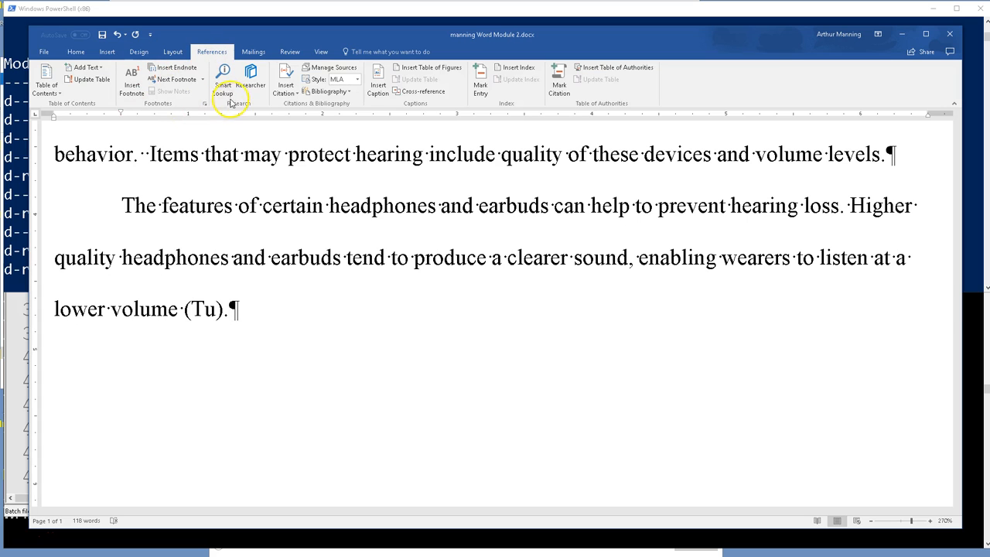
{"action": "left_click", "coordinate": [288, 93]}
{"action": "left_click", "coordinate": [287, 93]}
{"action": "left_click", "coordinate": [288, 93]}
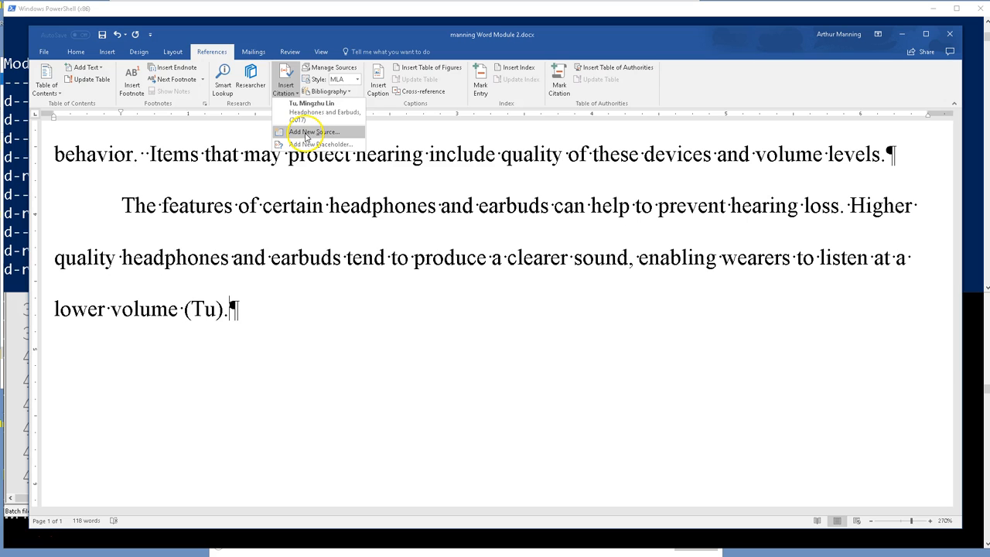
{"action": "left_click", "coordinate": [305, 137]}
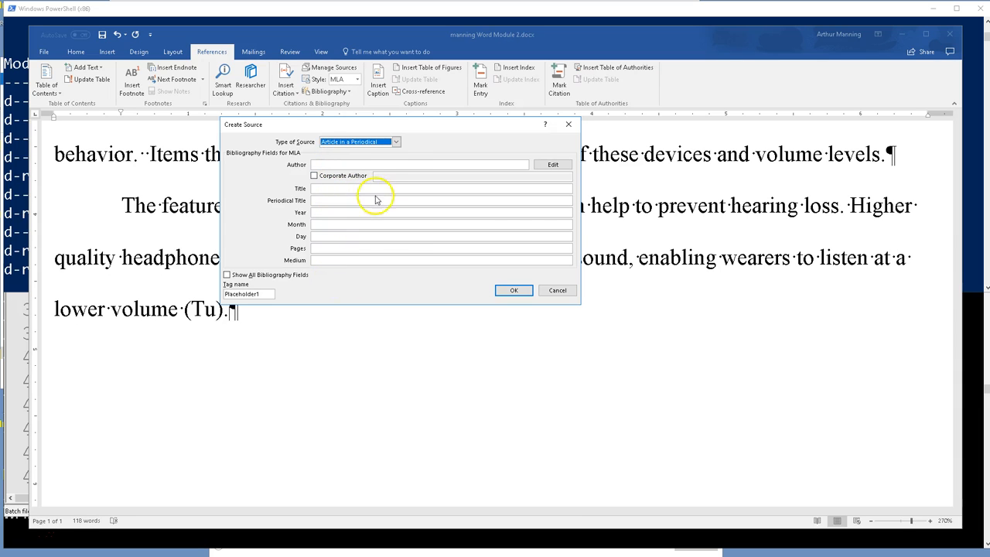
{"action": "left_click", "coordinate": [396, 142]}
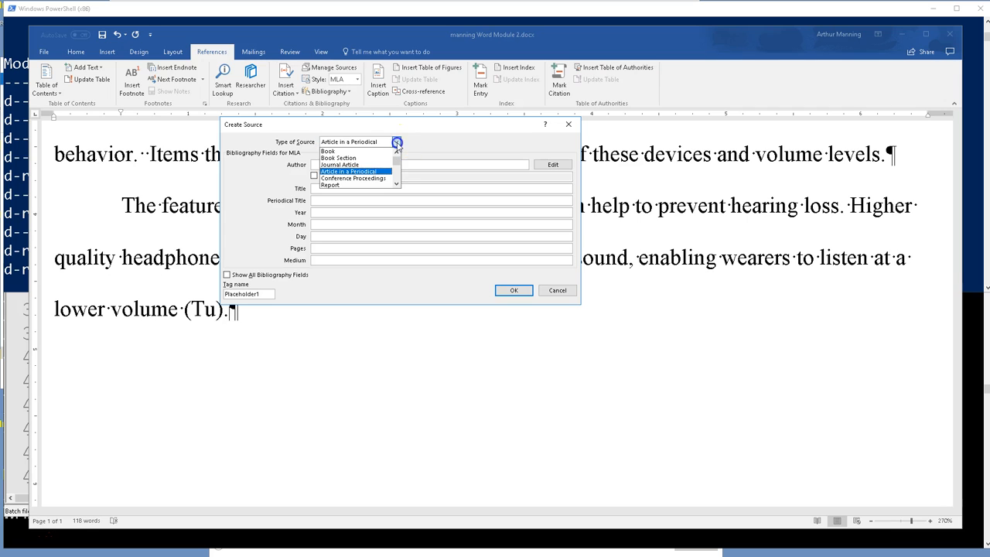
{"action": "left_click", "coordinate": [329, 151]}
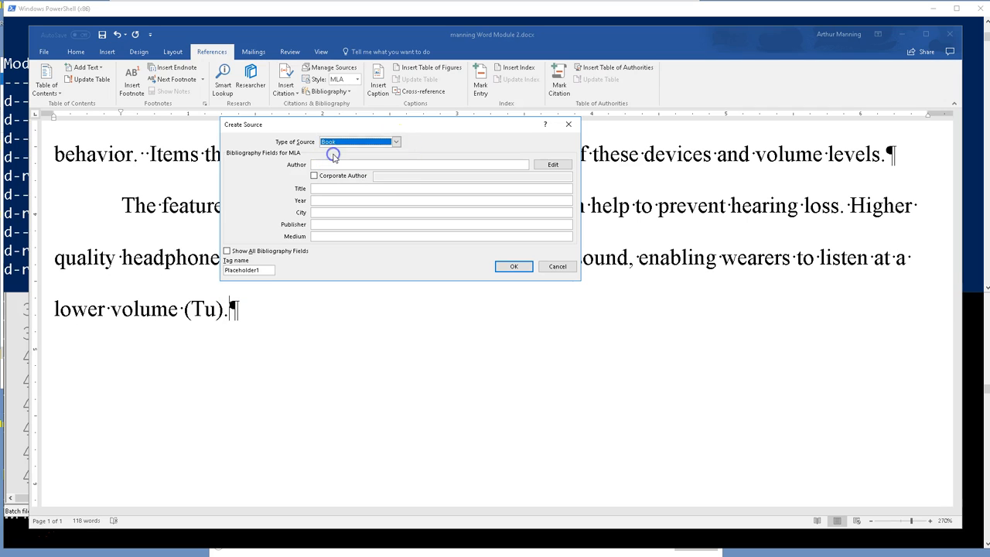
{"action": "left_click", "coordinate": [396, 143]}
{"action": "left_click", "coordinate": [367, 163]}
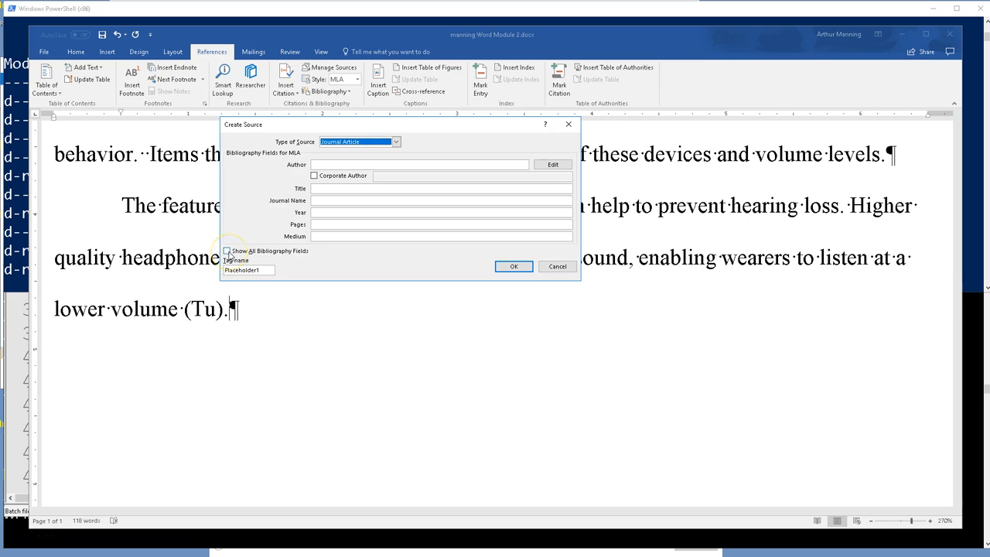
Step: Review the complete set of bibliography fields for a Journal Article, and leave without creating a source
{"action": "left_click", "coordinate": [227, 252]}
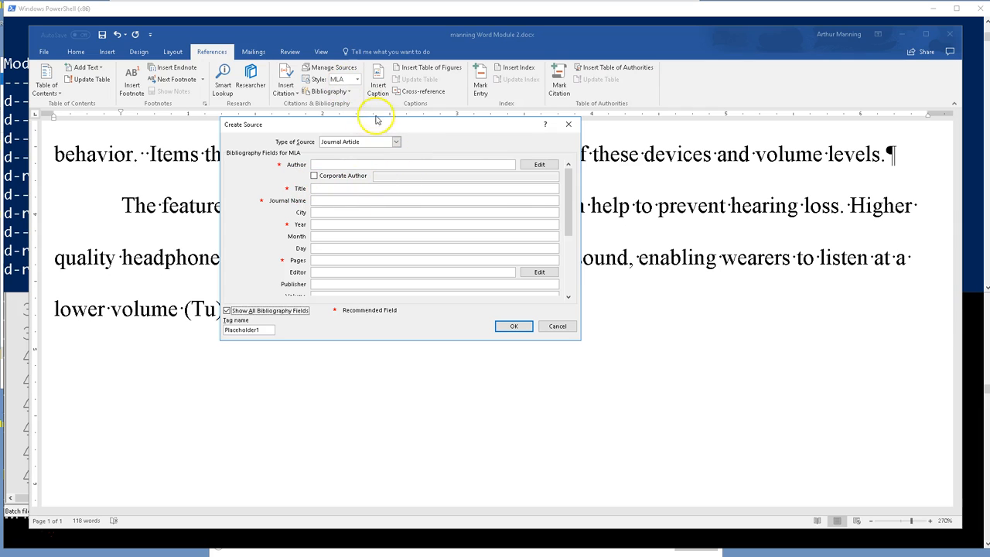
{"action": "mouse_move", "coordinate": [565, 188]}
{"action": "left_mouse_down"}
{"action": "mouse_move", "coordinate": [570, 181]}
{"action": "mouse_move", "coordinate": [566, 246]}
{"action": "mouse_move", "coordinate": [556, 200]}
{"action": "mouse_move", "coordinate": [570, 183]}
{"action": "left_mouse_up"}
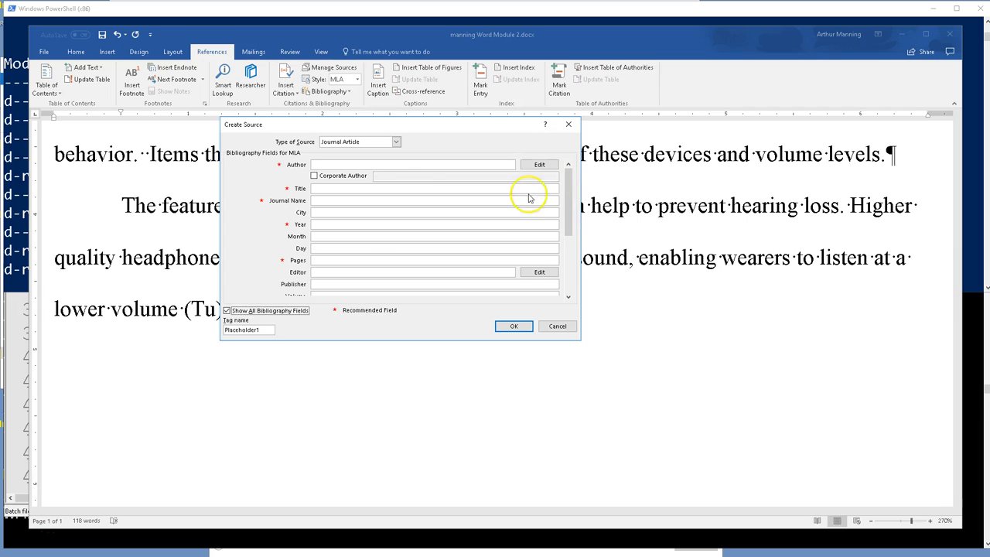
{"action": "left_click", "coordinate": [228, 311]}
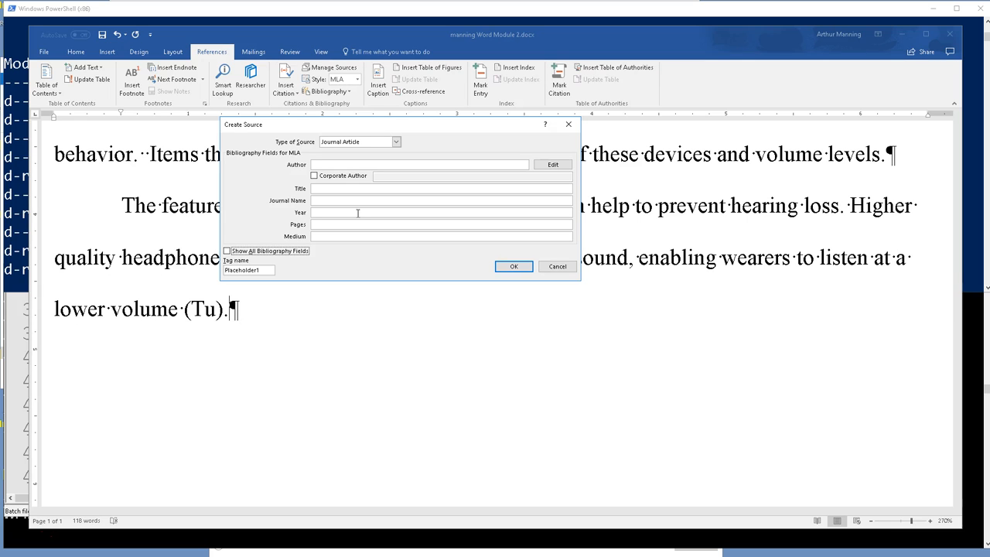
{"action": "left_click", "coordinate": [568, 125]}
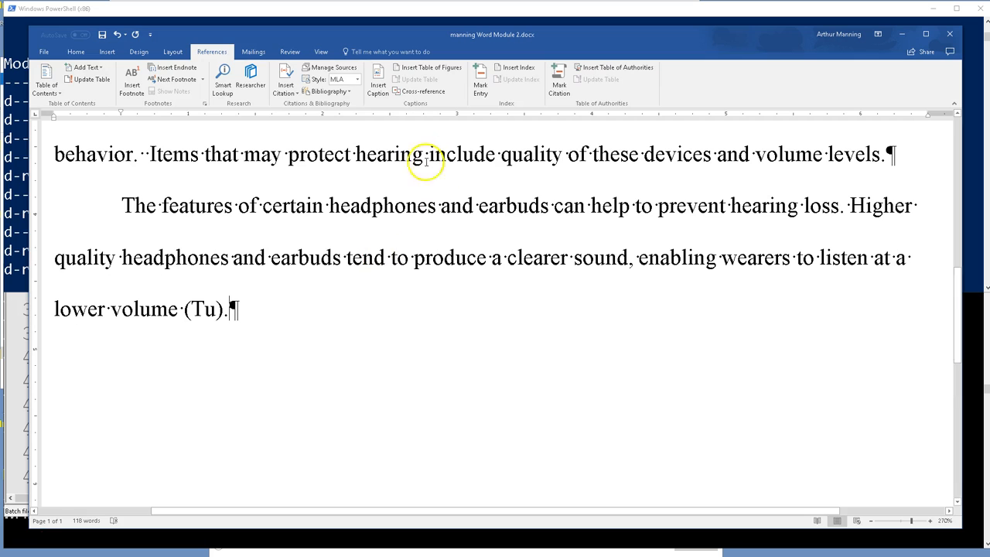
Step: Review the cited Headphones and Earbuds source's details and the Smith and Wesson entry in the Source Manager, and close it
{"action": "left_click", "coordinate": [340, 72]}
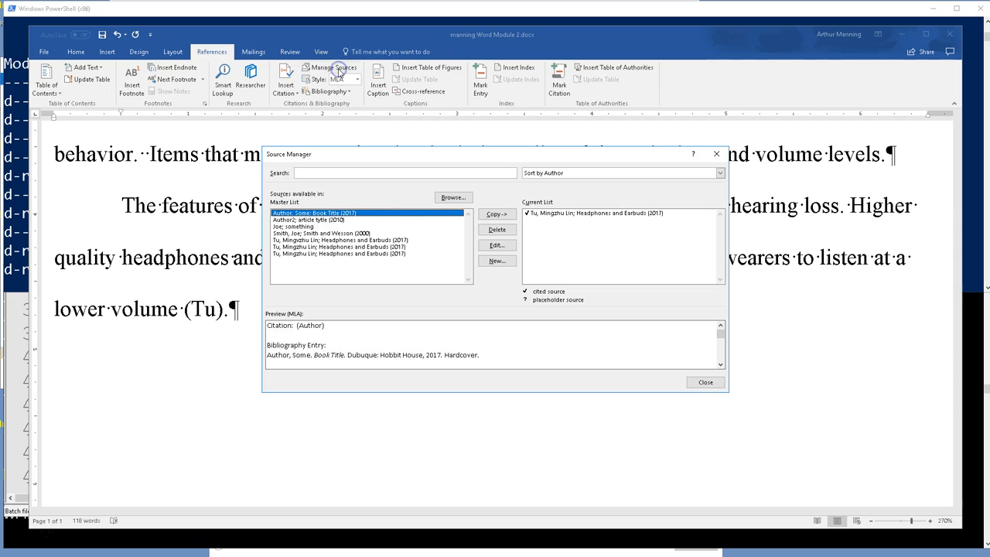
{"action": "left_click", "coordinate": [559, 213]}
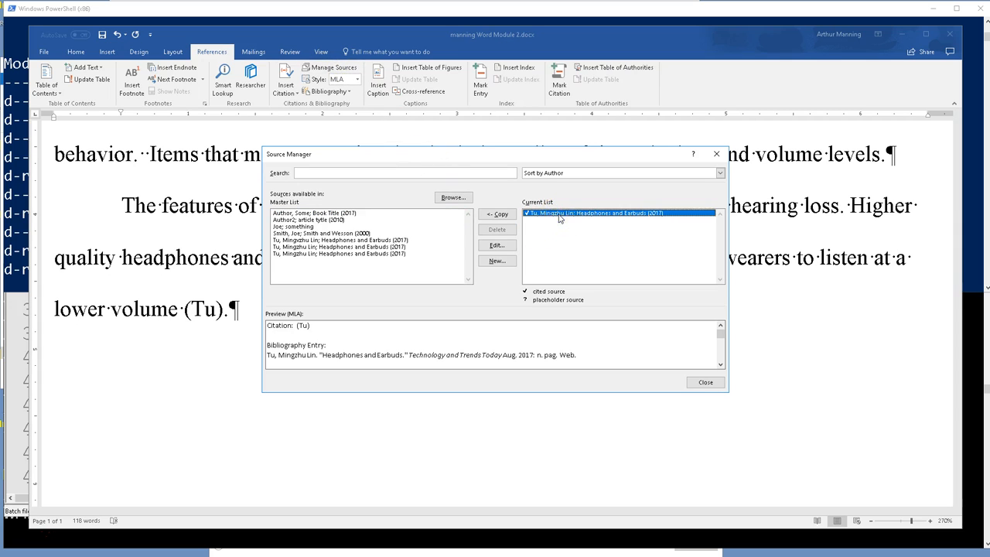
{"action": "left_click", "coordinate": [496, 246]}
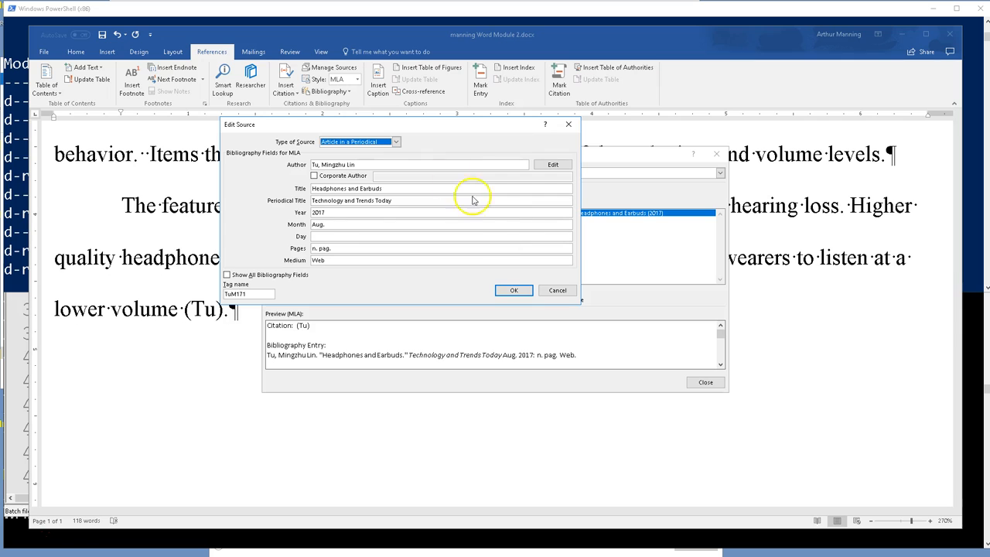
{"action": "left_click", "coordinate": [557, 293]}
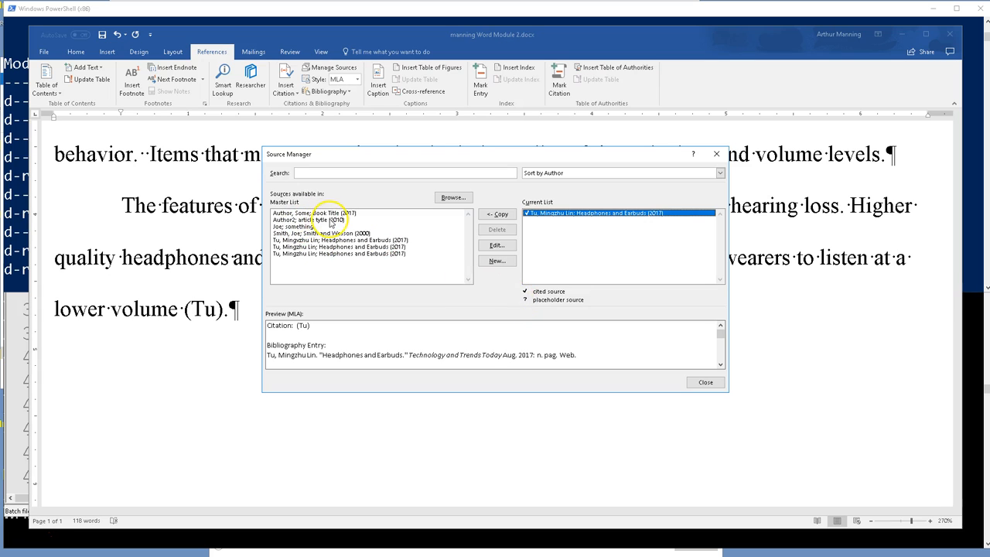
{"action": "left_click", "coordinate": [303, 233]}
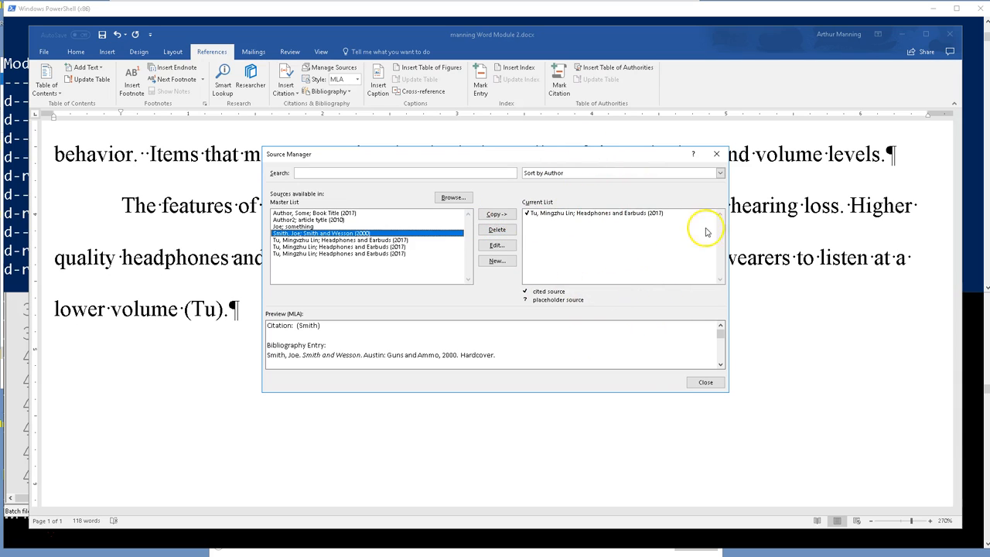
{"action": "left_click", "coordinate": [716, 157]}
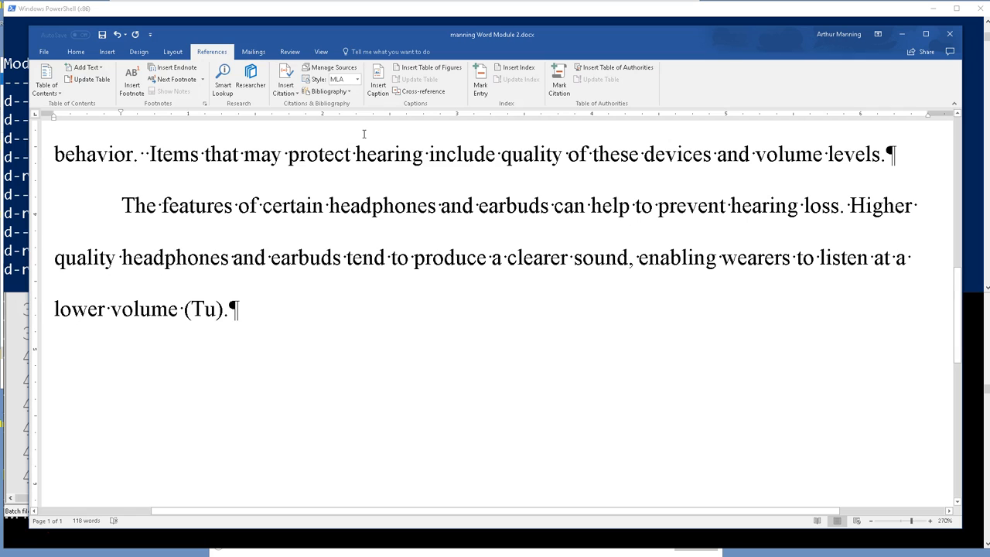
{"action": "left_click", "coordinate": [248, 88]}
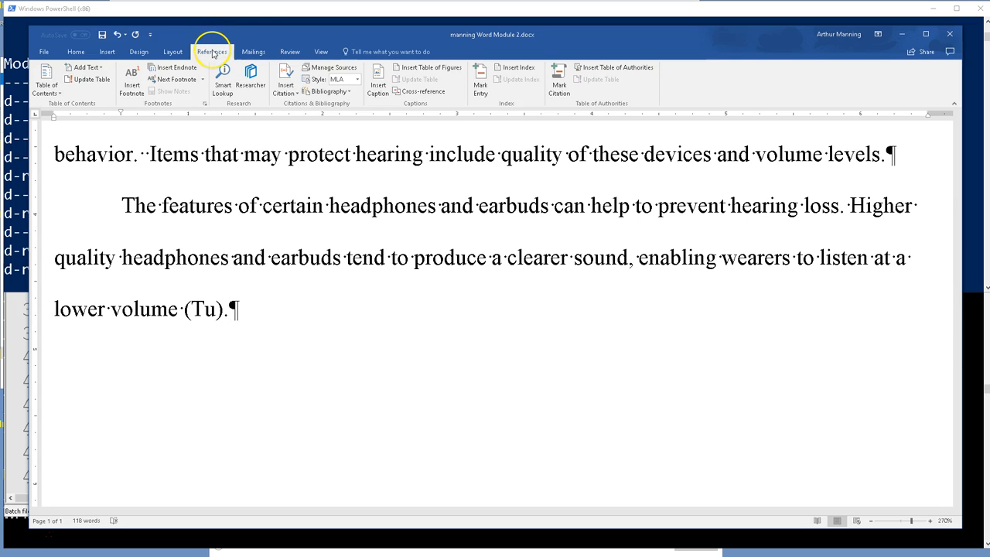
{"action": "left_click_drag", "start_coordinate": [259, 35], "coordinate": [247, 31]}
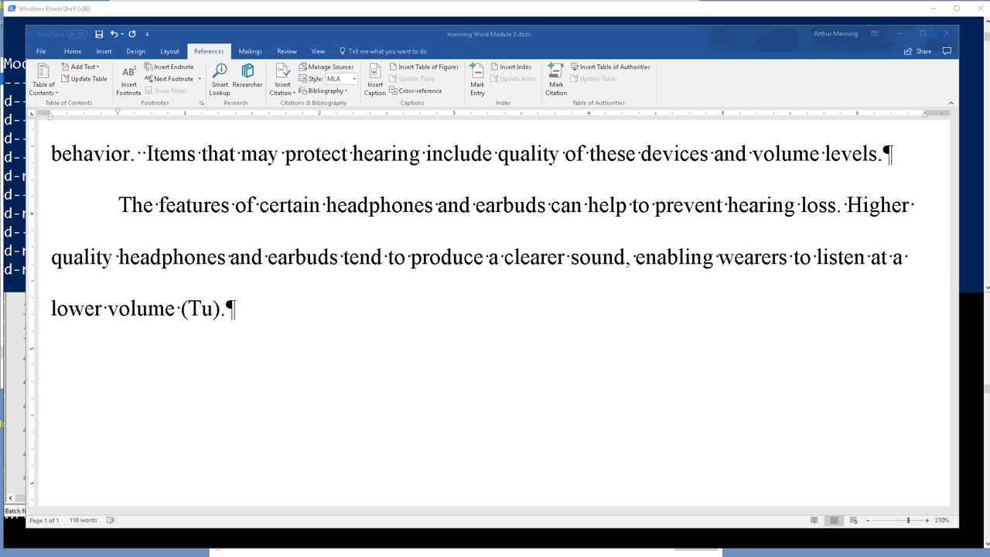
Step: Open the Headphones and Earbuds source for editing from its in-text citation and show all bibliography fields
{"action": "left_click", "coordinate": [213, 309]}
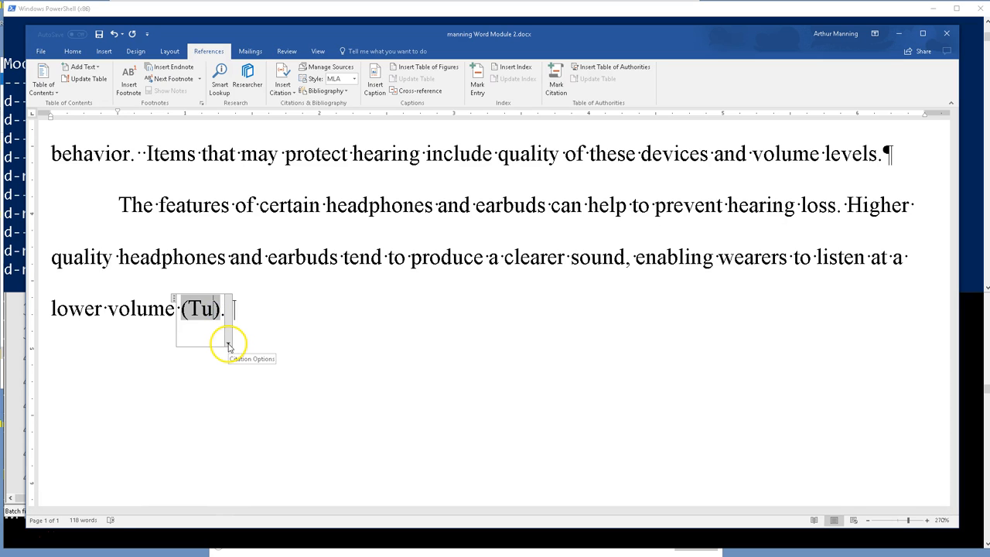
{"action": "left_click", "coordinate": [228, 345]}
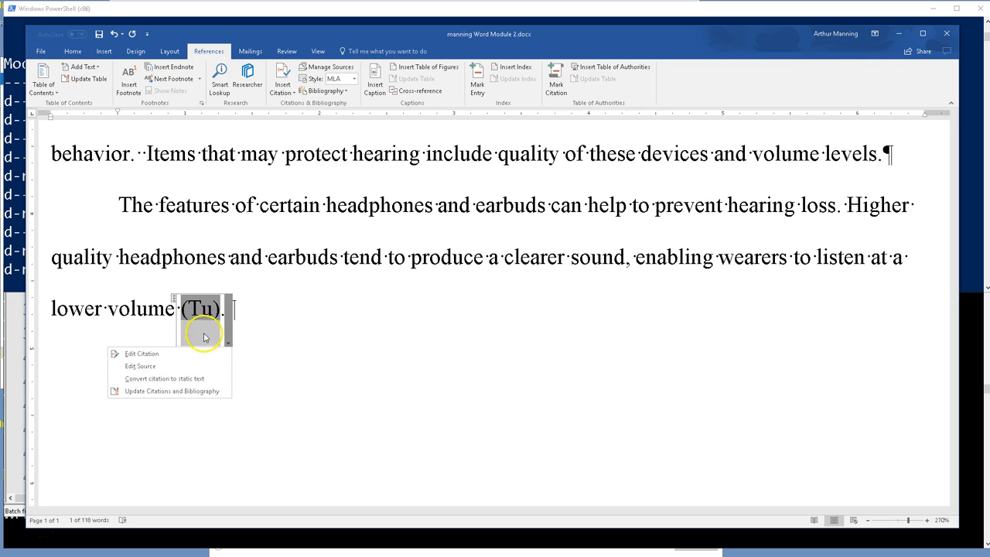
{"action": "left_click", "coordinate": [141, 365]}
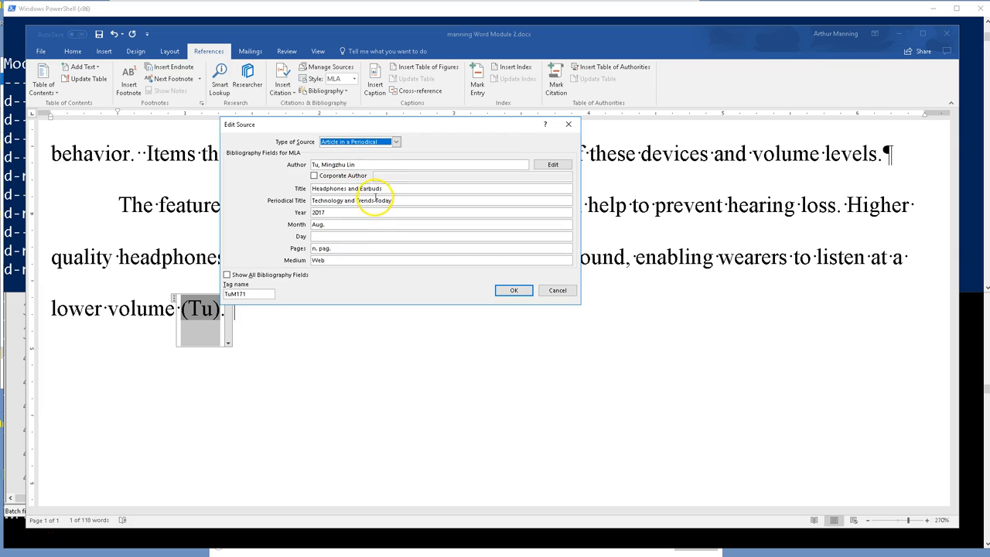
{"action": "left_click", "coordinate": [227, 275]}
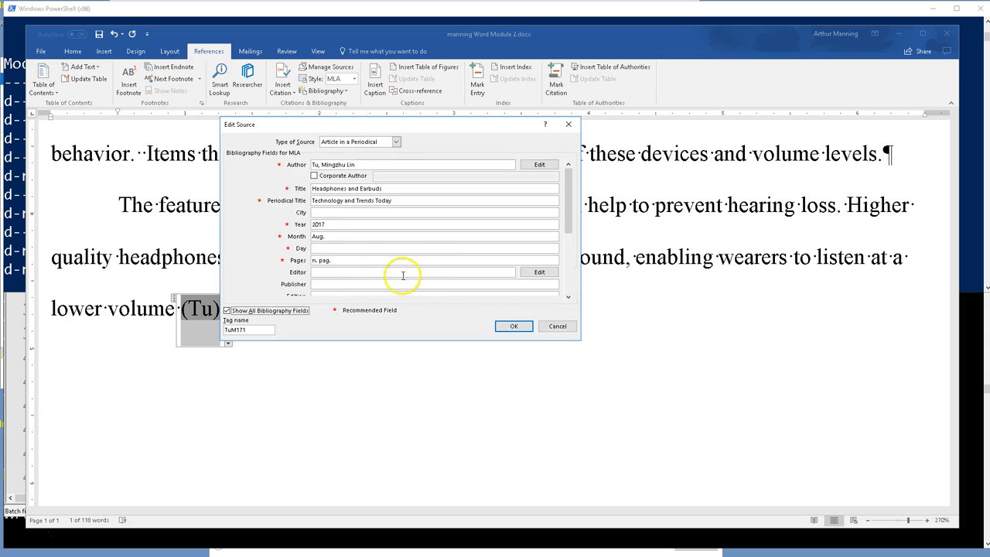
Step: Set the source's access date to year 2017, month Oct and day 3, and update both the master list and the current document
{"action": "left_click", "coordinate": [368, 249]}
{"action": "left_click_drag", "start_coordinate": [565, 205], "coordinate": [573, 246]}
{"action": "left_click", "coordinate": [329, 261]}
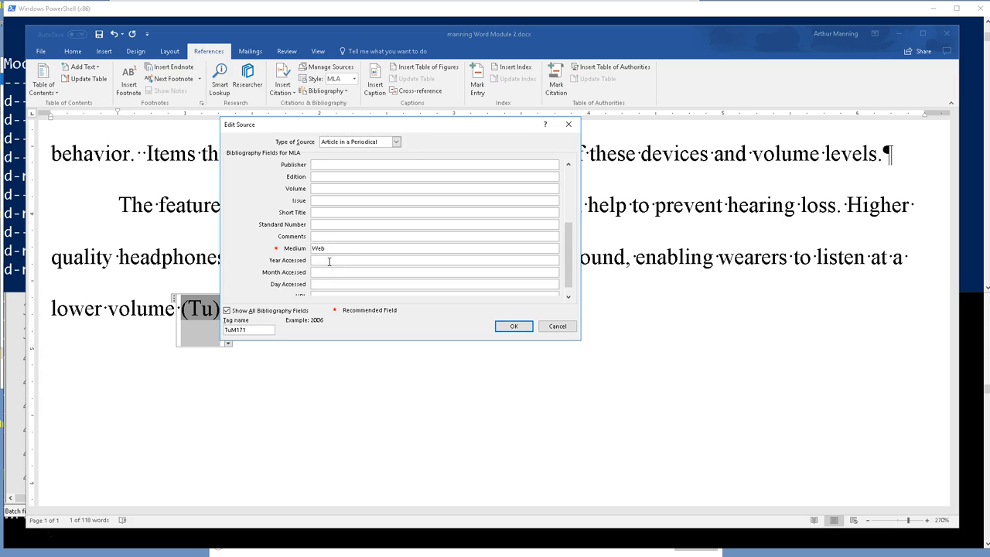
{"action": "type", "text": "2017"}
{"action": "key", "text": "Tab"}
{"action": "type", "text": "Oct"}
{"action": "left_click", "coordinate": [320, 284]}
{"action": "type", "text": "3"}
{"action": "left_click", "coordinate": [514, 326]}
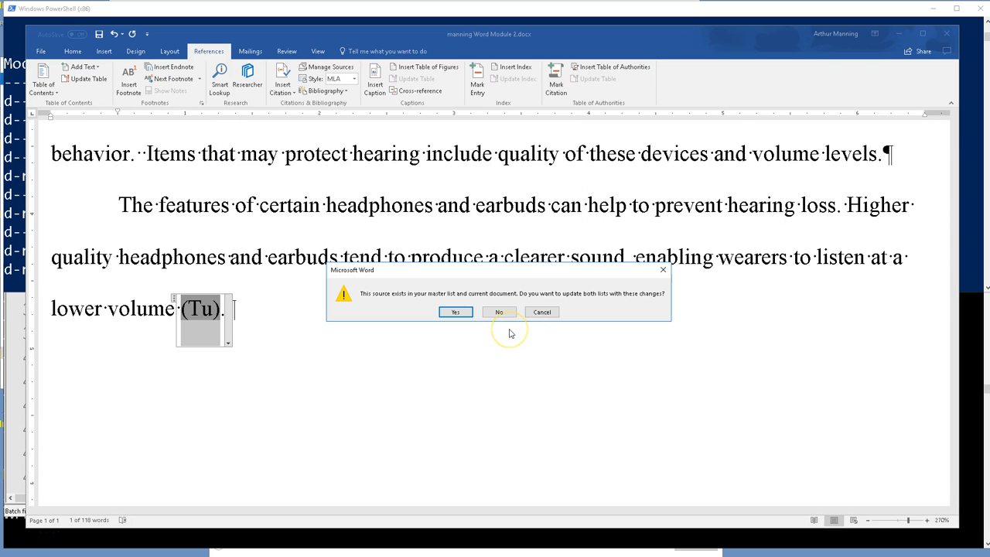
{"action": "left_click", "coordinate": [469, 313]}
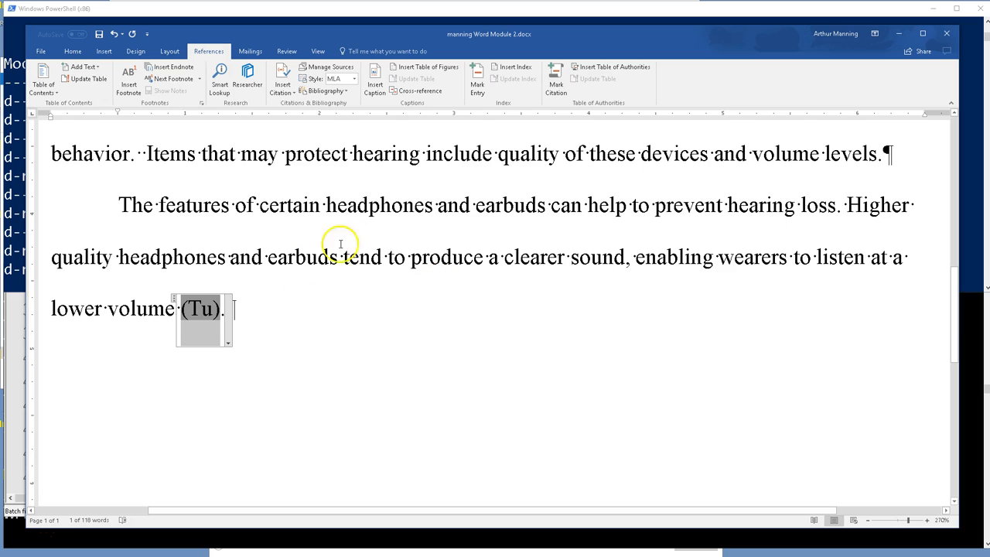
Step: Add the sentence "Properly designed headphones should have a close fit for optimal listening." after the citation sentence
{"action": "left_click", "coordinate": [320, 317]}
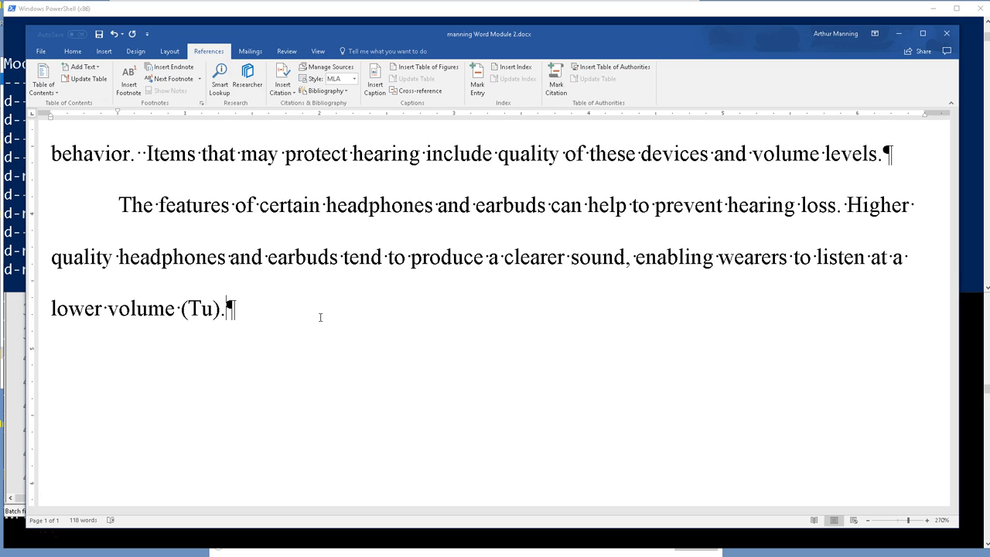
{"action": "left_click", "coordinate": [491, 346]}
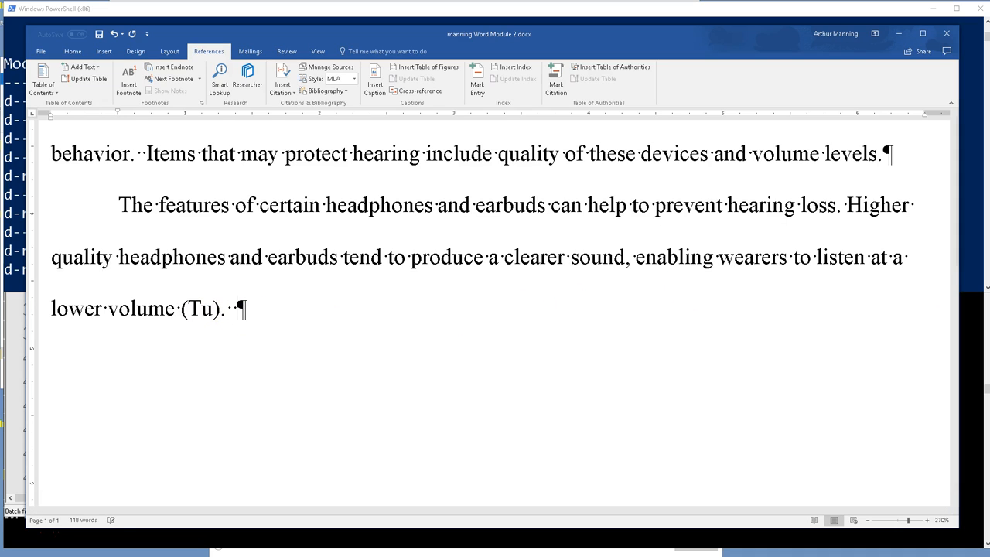
{"action": "type", "text": "Properly designed headphones "}
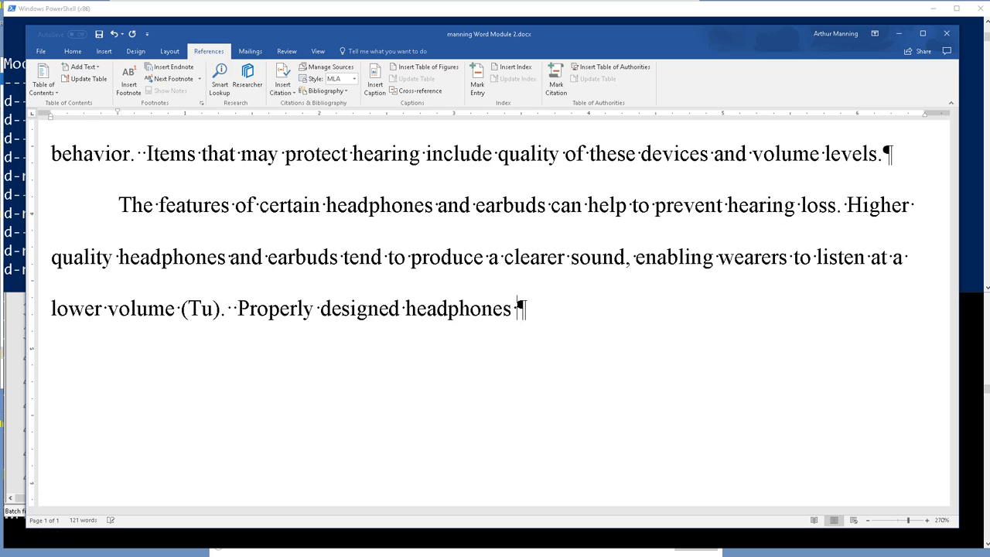
{"action": "type", "text": "should have a l"}
{"action": "key", "text": "BackSpace"}
{"action": "type", "text": "cl"}
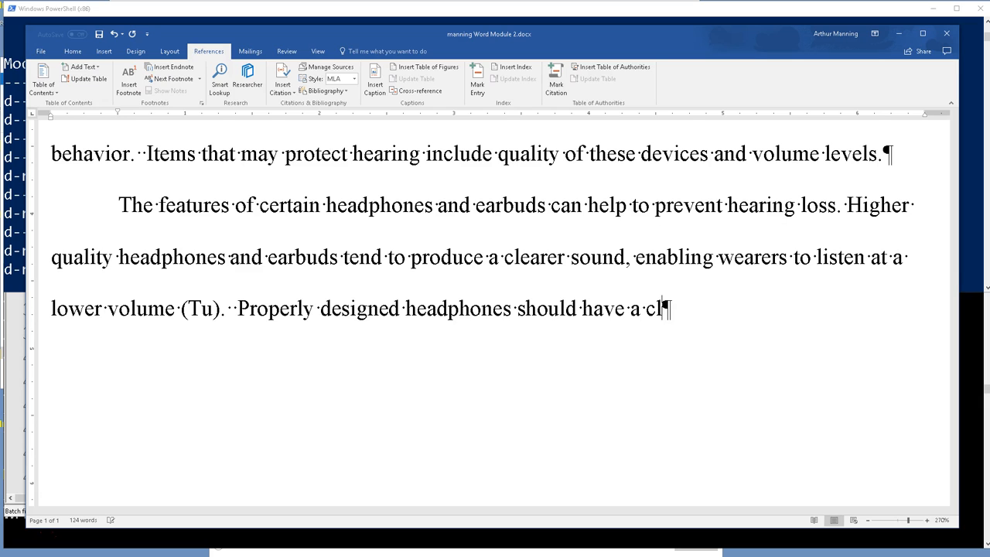
{"action": "type", "text": "ose fit for optimal li"}
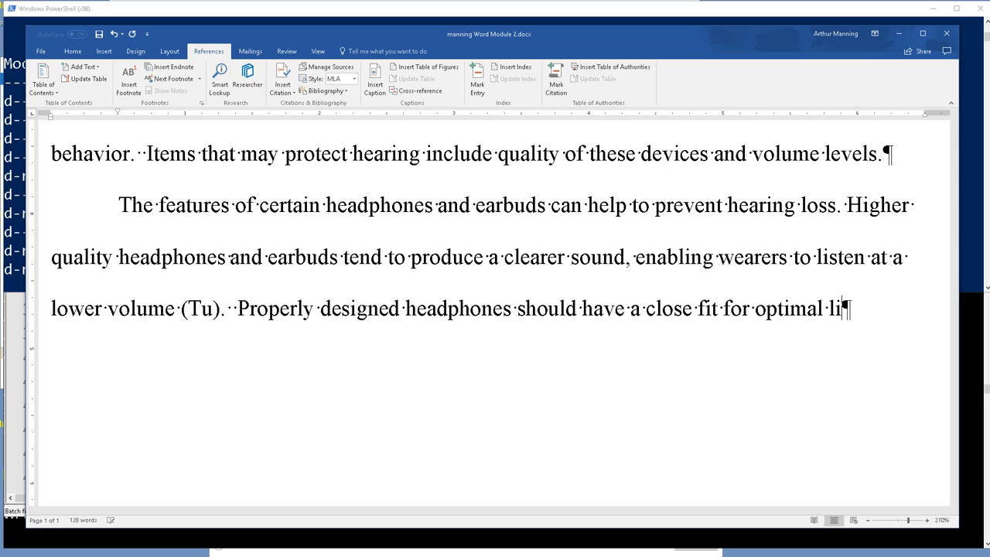
{"action": "type", "text": "stening."}
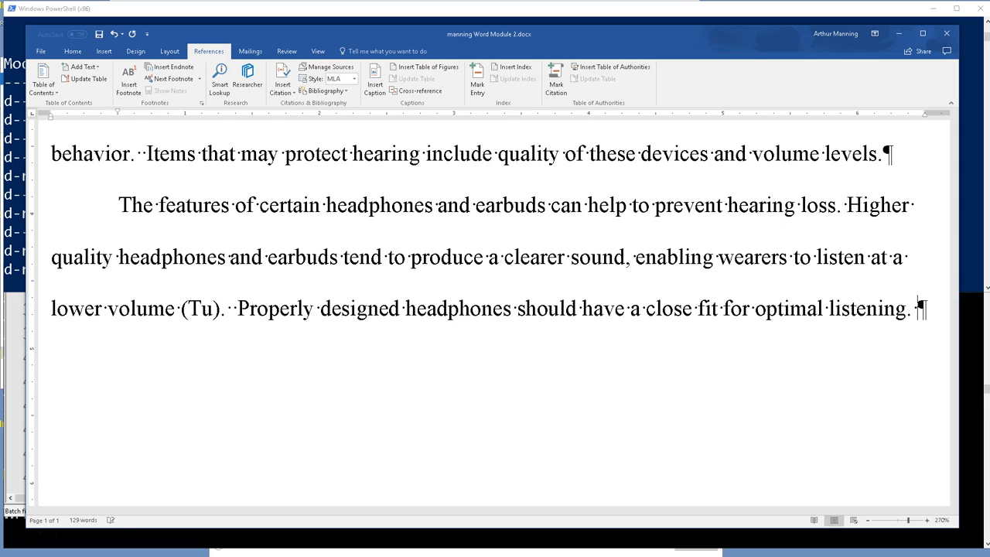
Step: Add the sentence "Similarly, earbuds should seal tightly in the ear canal of the person wearing the device." to the second paragraph
{"action": "type", "text": "  Simila"}
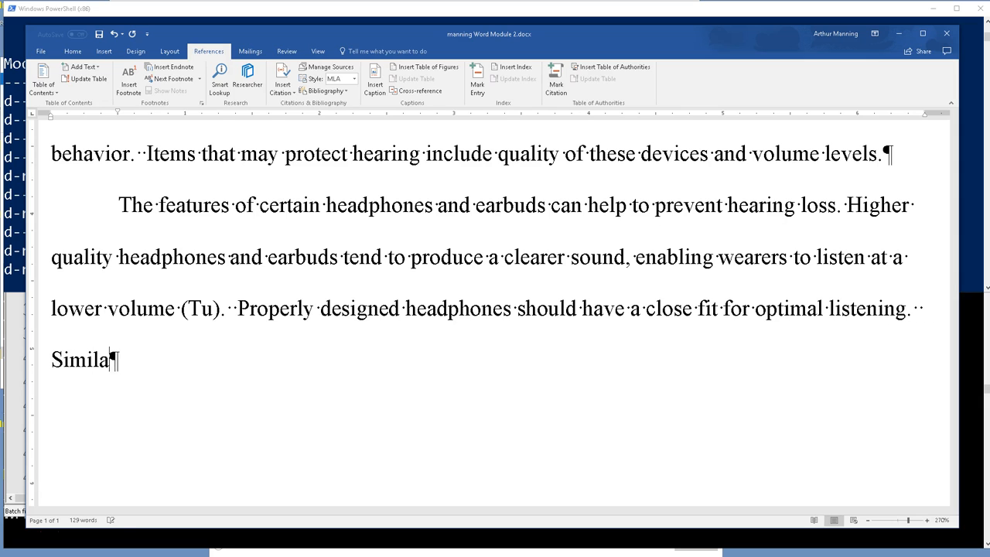
{"action": "type", "text": "rly, ear"}
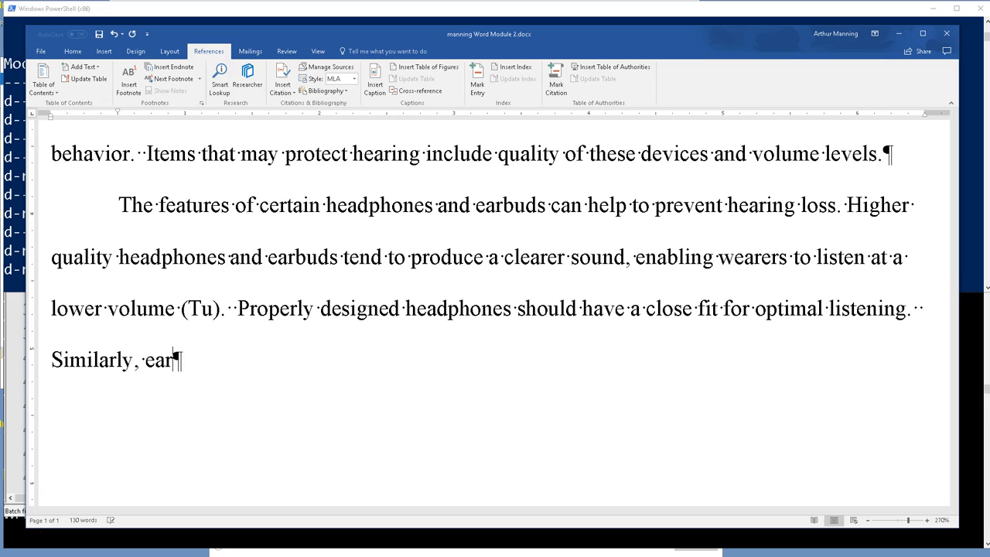
{"action": "type", "text": "buds should s"}
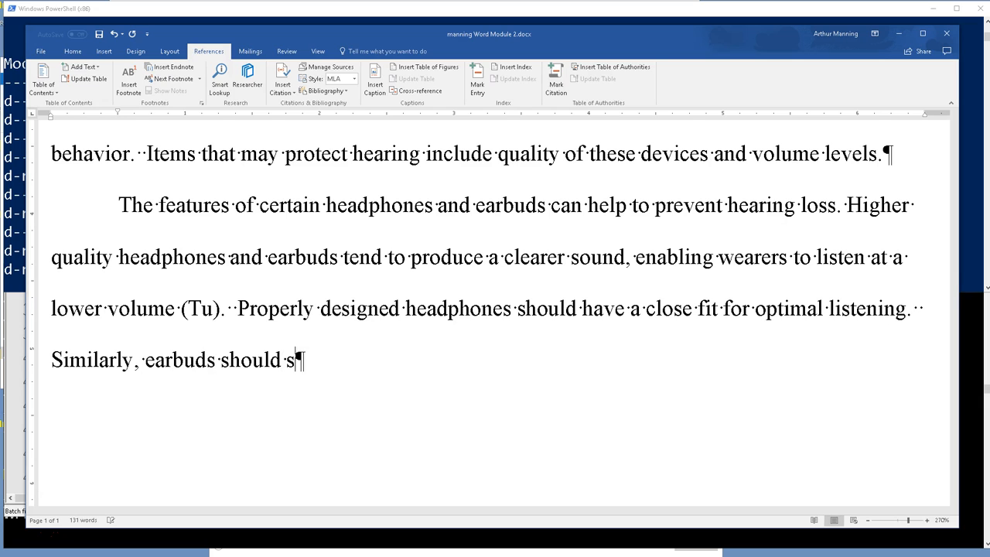
{"action": "type", "text": "eal tightly in t"}
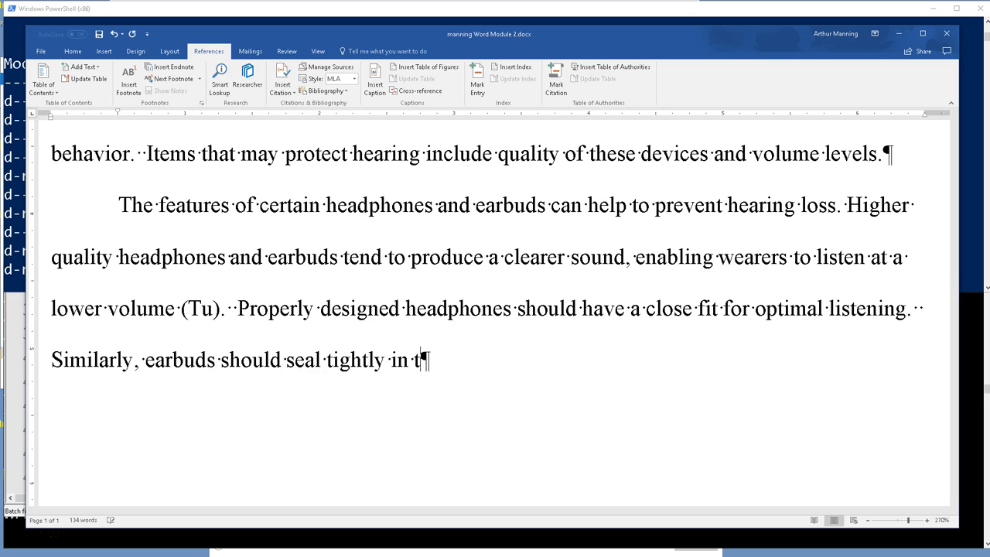
{"action": "type", "text": "he ear canal of t"}
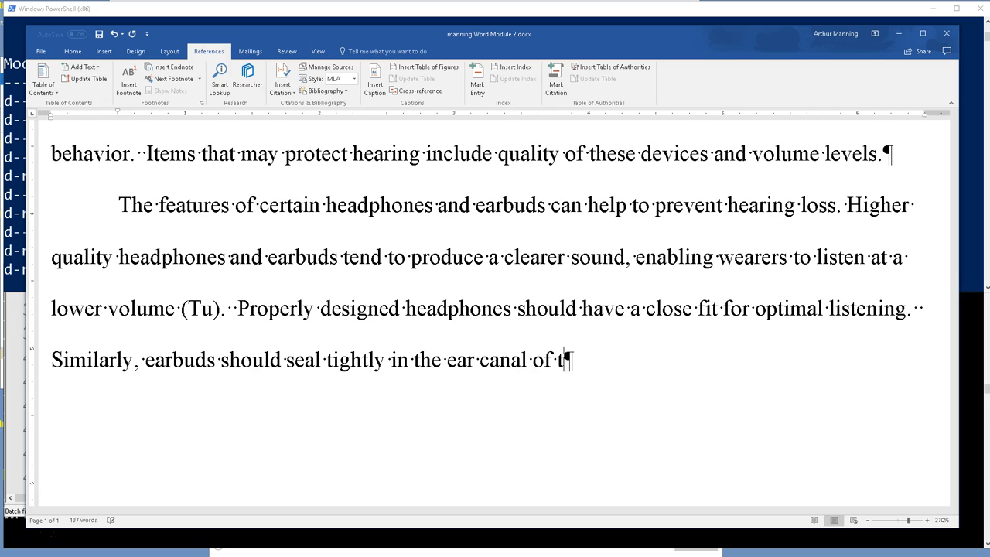
{"action": "type", "text": "he person wea"}
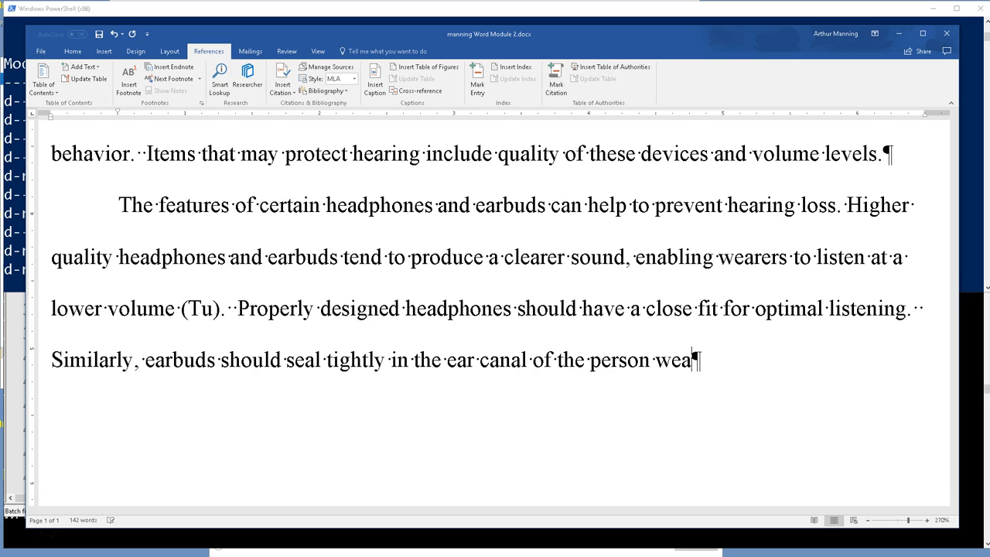
{"action": "type", "text": "ring the device."}
{"action": "key", "text": "Return"}
{"action": "key", "text": "BackSpace"}
{"action": "key", "text": "BackSpace"}
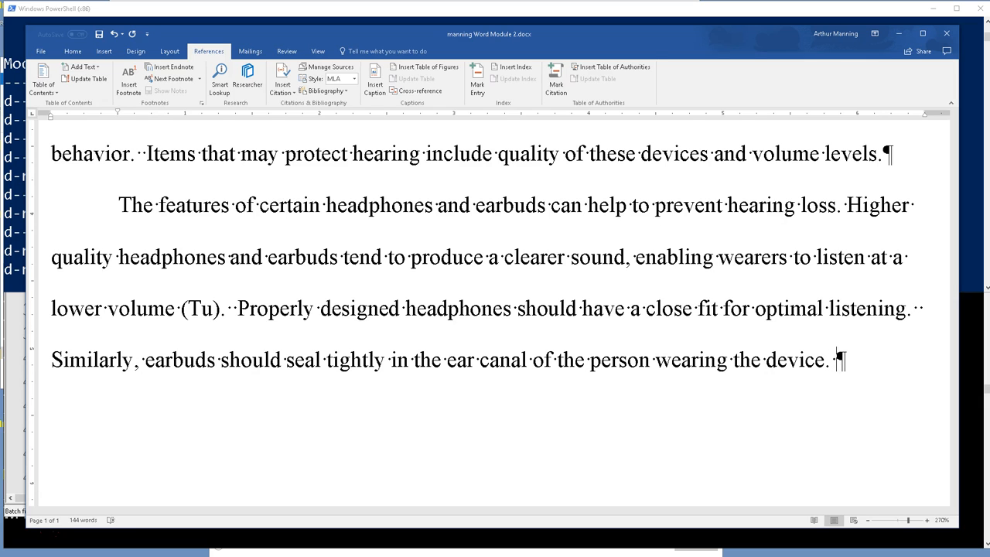
Step: Add the sentence "Headphones and earbuds also should include noise cancelling technology." to the end of the second paragraph
{"action": "type", "text": "Headphon"}
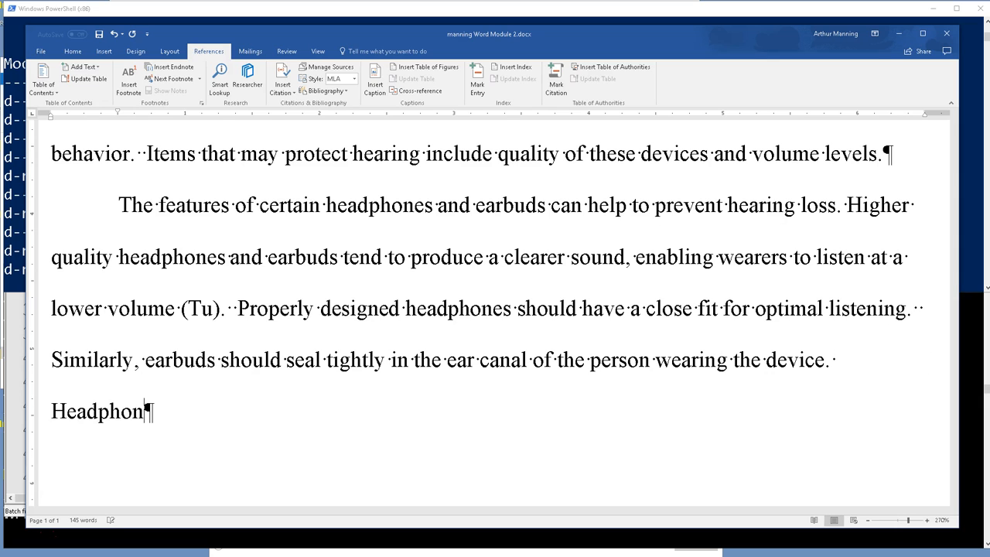
{"action": "type", "text": "es sh"}
{"action": "key", "text": "BackSpace"}
{"action": "key", "text": "BackSpace"}
{"action": "type", "text": "and earbuds"}
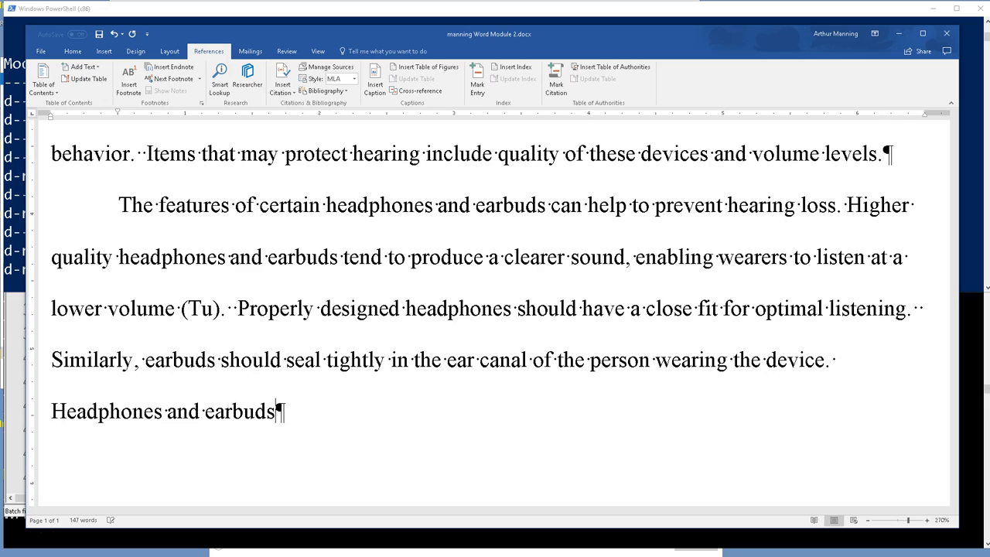
{"action": "type", "text": " also should inclu"}
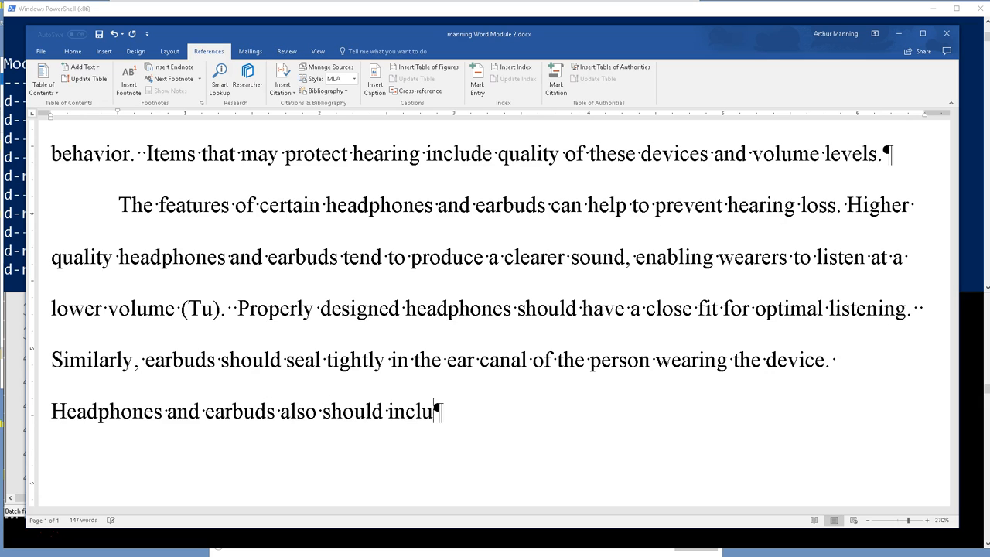
{"action": "type", "text": "ede noise cancelling technoloogy"}
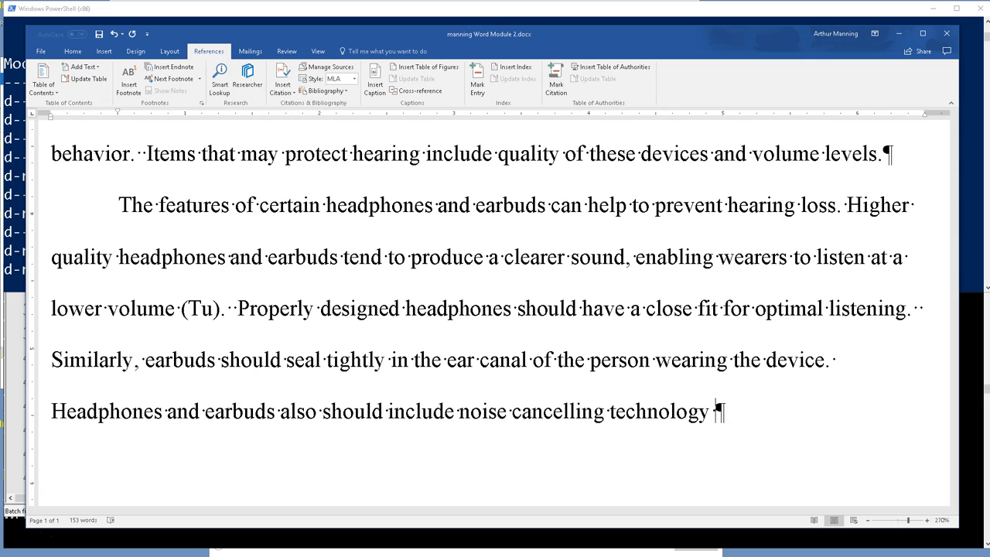
{"action": "key", "text": "BackSpace"}
{"action": "key", "text": "BackSpace"}
{"action": "key", "text": "BackSpace"}
{"action": "key", "text": "BackSpace"}
{"action": "key", "text": "BackSpace"}
{"action": "type", "text": "looogy"}
{"action": "key", "text": "BackSpace"}
{"action": "key", "text": "BackSpace"}
{"action": "key", "text": "BackSpace"}
{"action": "type", "text": "gy"}
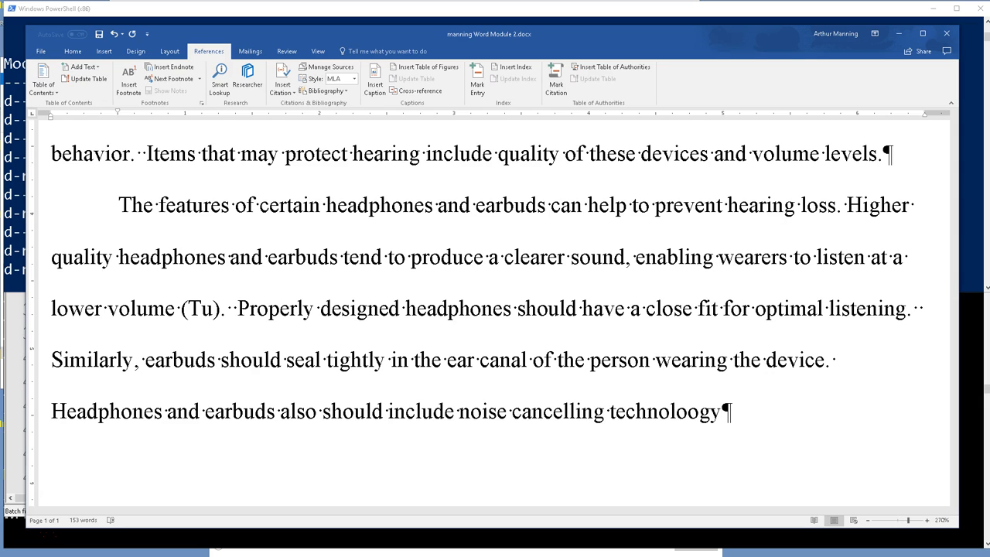
{"action": "type", "text": "."}
{"action": "key", "text": "BackSpace"}
{"action": "key", "text": "BackSpace"}
{"action": "key", "text": "BackSpace"}
{"action": "key", "text": "BackSpace"}
{"action": "key", "text": "BackSpace"}
{"action": "key", "text": "BackSpace"}
{"action": "key", "text": "BackSpace"}
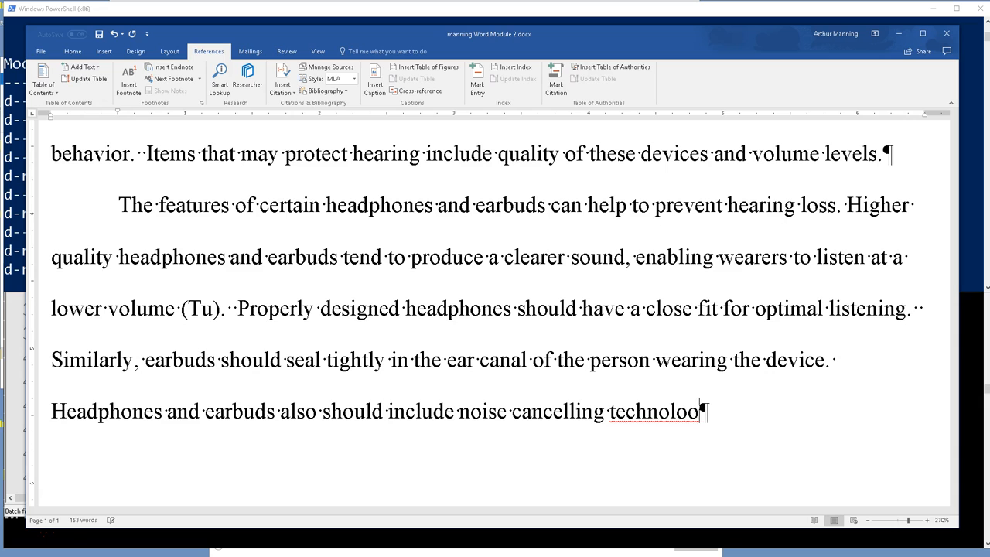
{"action": "type", "text": "logy."}
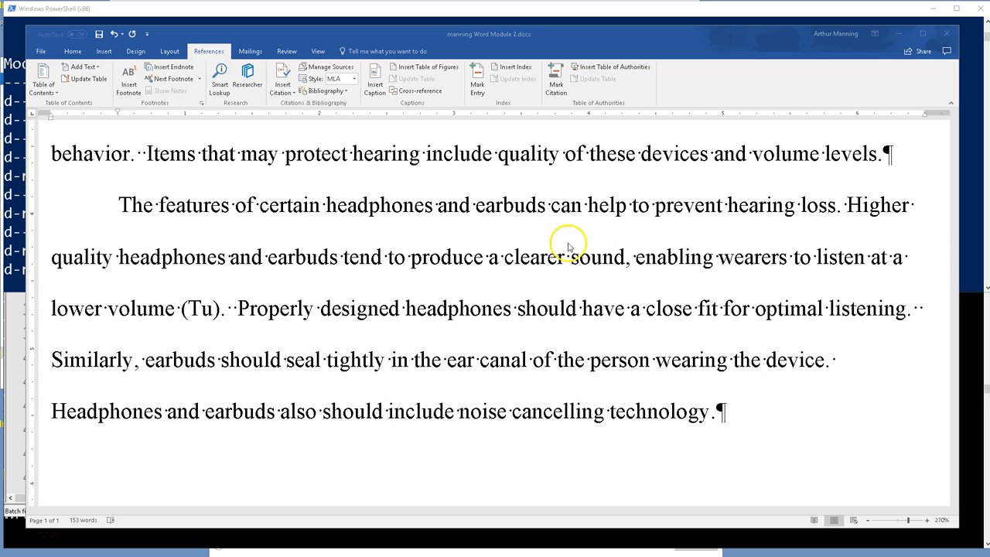
Step: Insert a footnote after the period of the noise cancelling technology sentence
{"action": "left_click", "coordinate": [717, 410]}
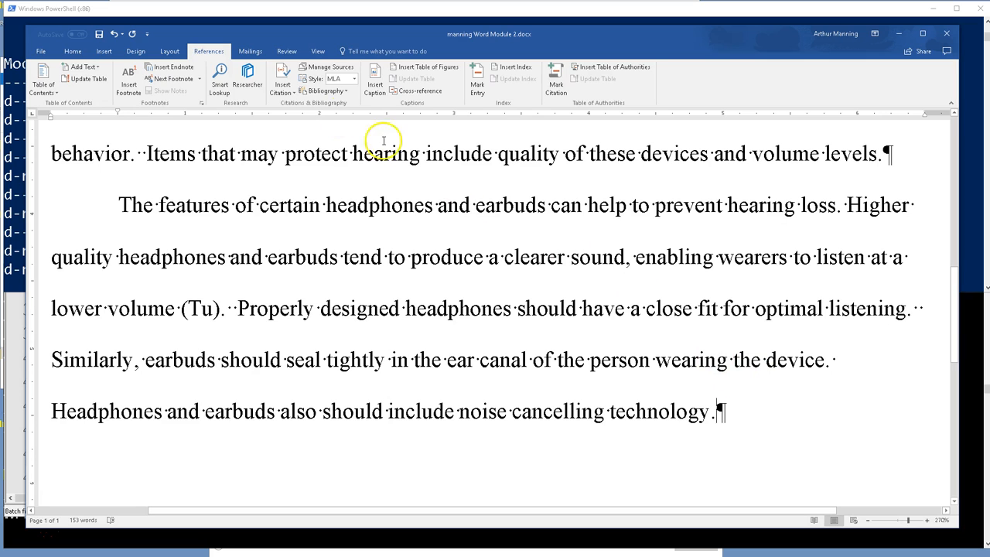
{"action": "left_click", "coordinate": [132, 83]}
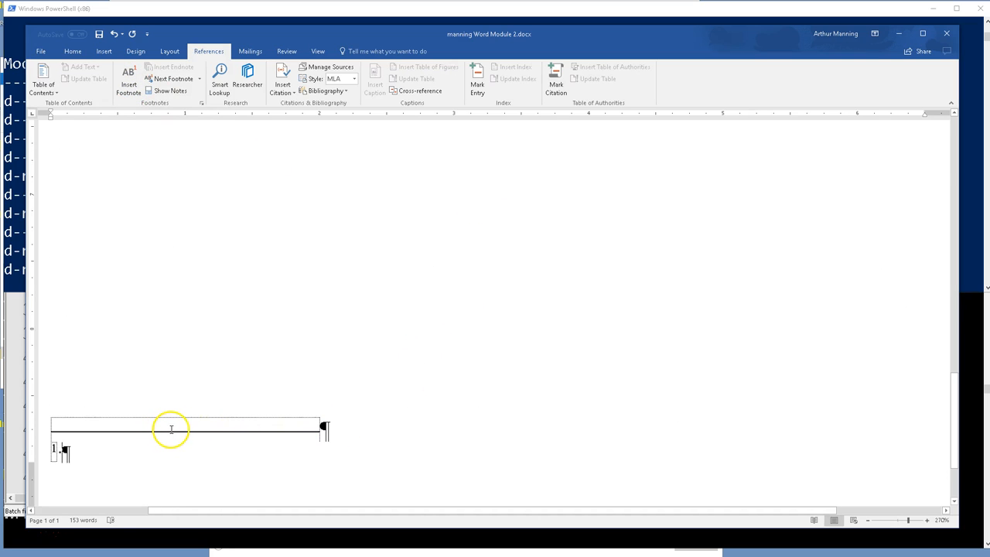
{"action": "scroll", "coordinate": [608, 336], "scroll_direction": "up", "scroll_amount": 3}
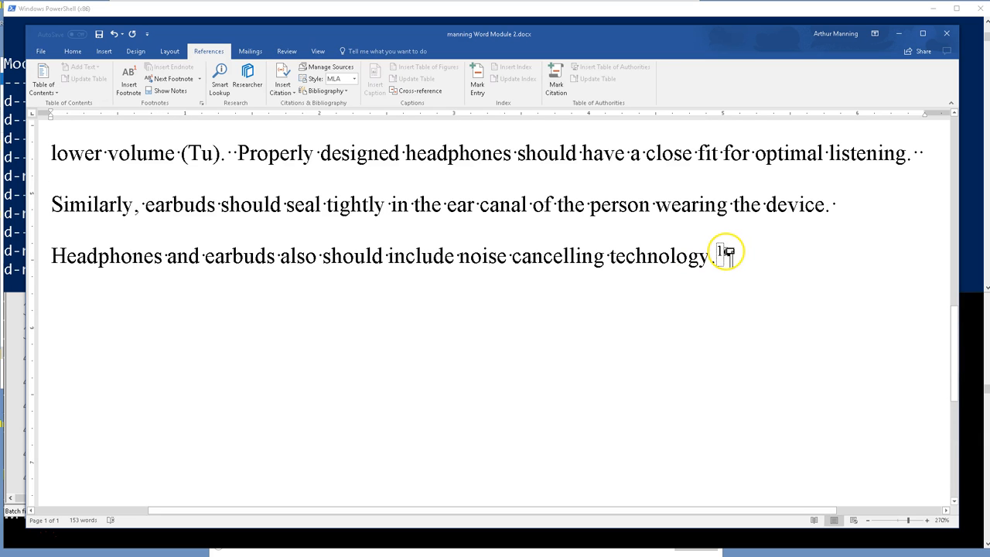
{"action": "scroll", "coordinate": [703, 363], "scroll_direction": "down", "scroll_amount": 3}
{"action": "scroll", "coordinate": [703, 363], "scroll_direction": "down", "scroll_amount": 2}
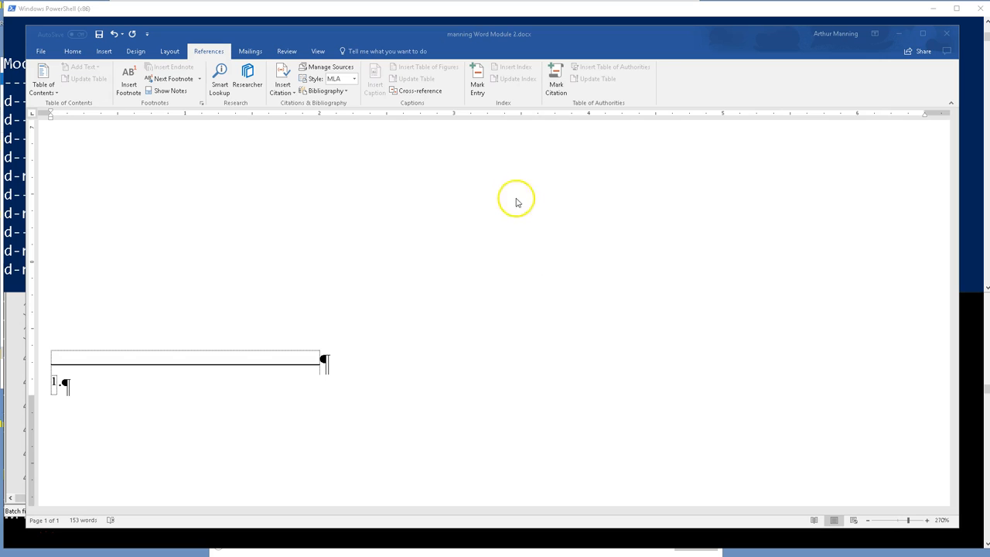
Step: Examine the footnote reference mark in the body text and the empty note area at the foot of the page
{"action": "scroll", "coordinate": [147, 278], "scroll_direction": "up", "scroll_amount": 5}
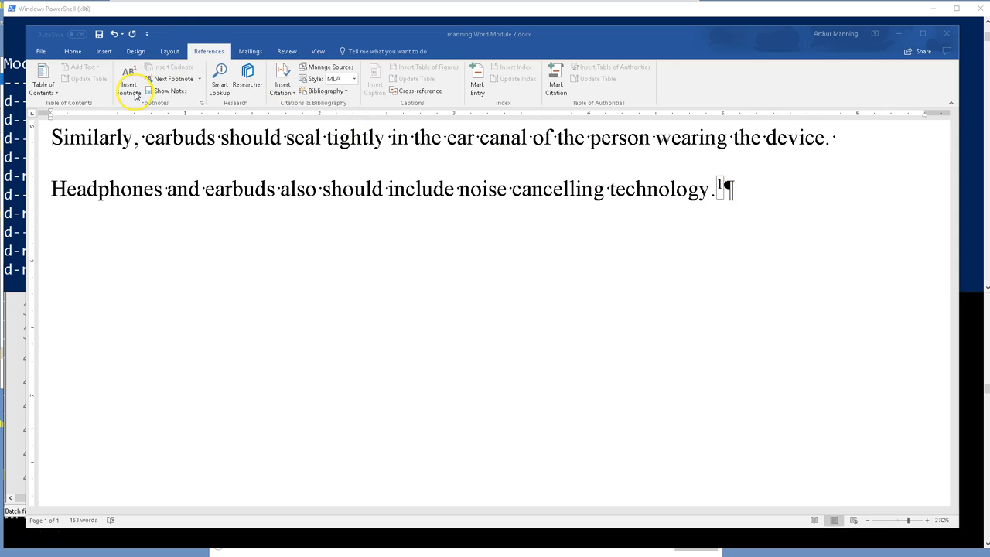
{"action": "scroll", "coordinate": [262, 287], "scroll_direction": "down", "scroll_amount": 5}
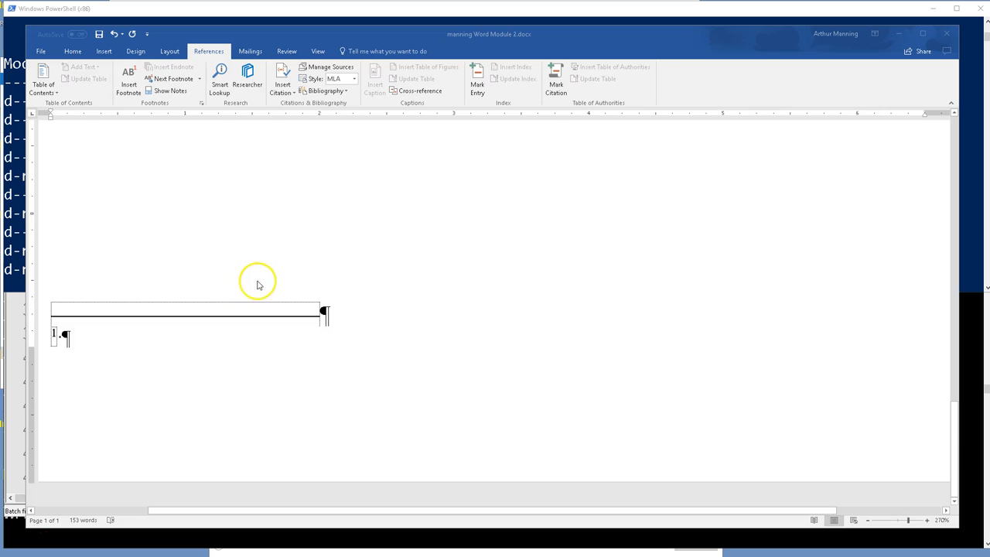
{"action": "scroll", "coordinate": [263, 283], "scroll_direction": "up", "scroll_amount": 3}
{"action": "scroll", "coordinate": [264, 286], "scroll_direction": "down", "scroll_amount": 5}
{"action": "scroll", "coordinate": [264, 286], "scroll_direction": "down", "scroll_amount": 9}
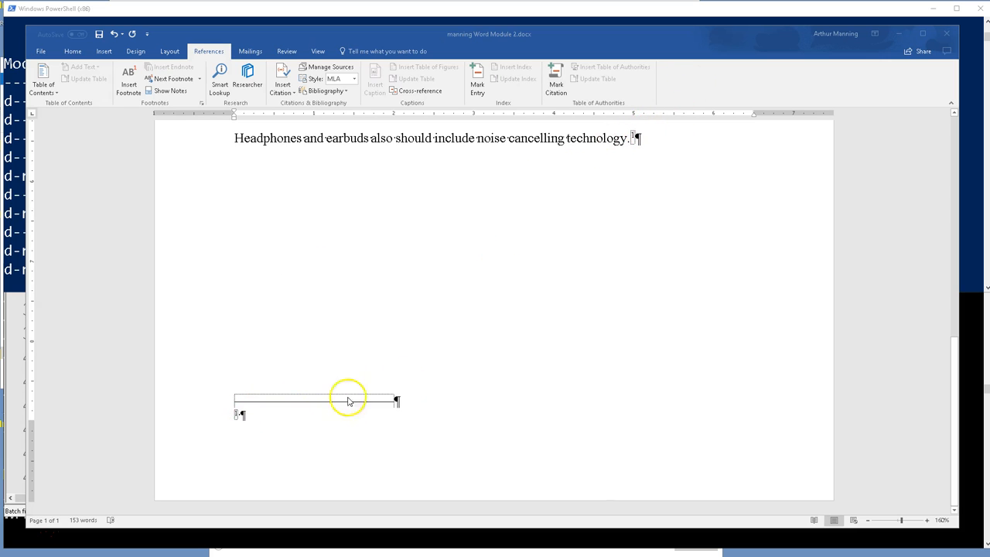
{"action": "scroll", "coordinate": [447, 381], "scroll_direction": "up", "scroll_amount": 10}
{"action": "scroll", "coordinate": [446, 381], "scroll_direction": "up", "scroll_amount": 3}
{"action": "scroll", "coordinate": [435, 389], "scroll_direction": "down", "scroll_amount": 2}
Step: Paste the copied note about effective noise-cancelling technology into footnote 1, keeping text only
{"action": "left_click", "coordinate": [178, 418]}
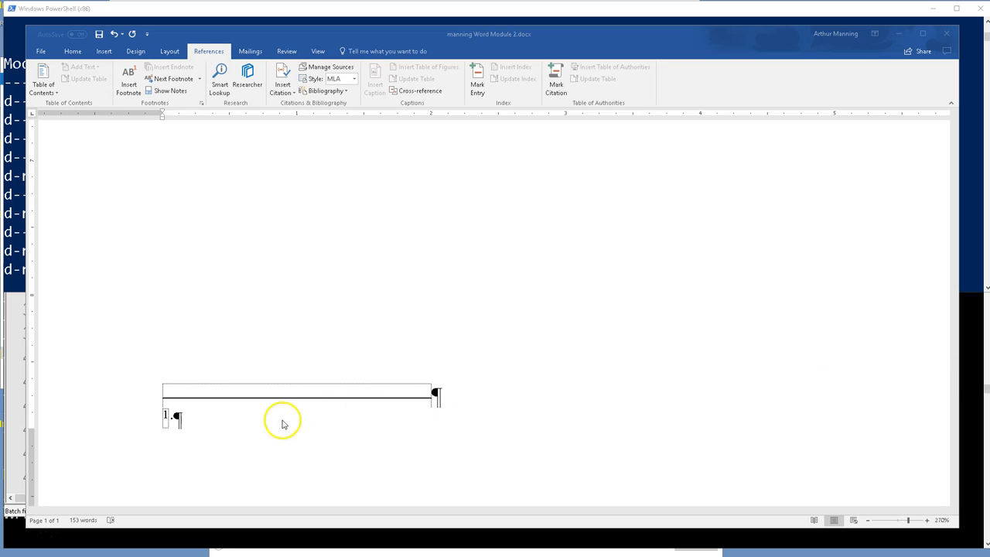
{"action": "left_click", "coordinate": [167, 418]}
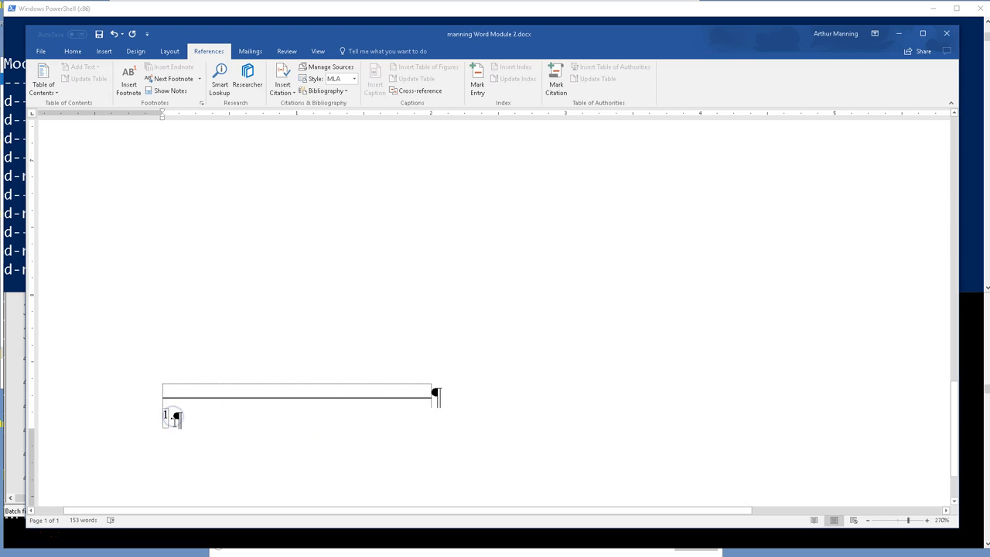
{"action": "right_click", "coordinate": [173, 418]}
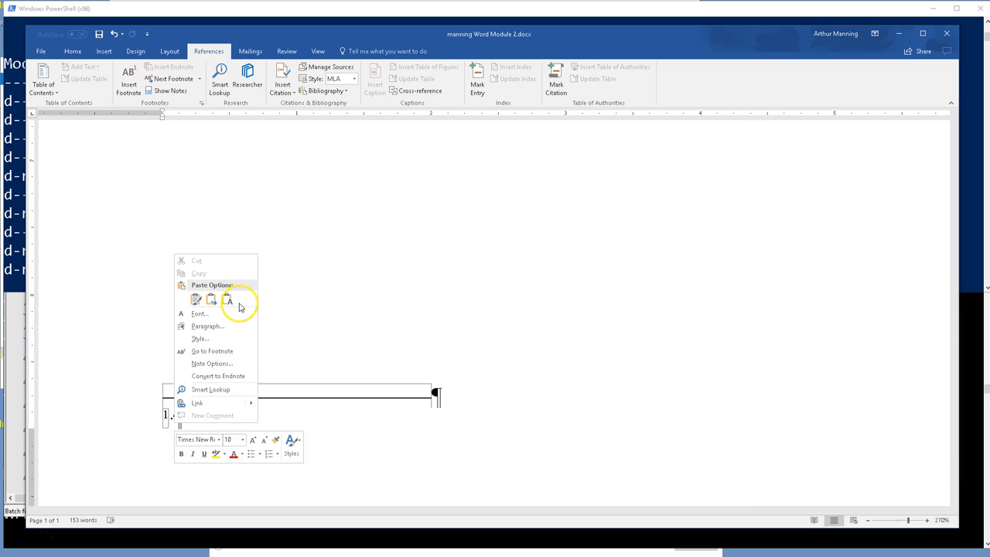
{"action": "left_click", "coordinate": [217, 304]}
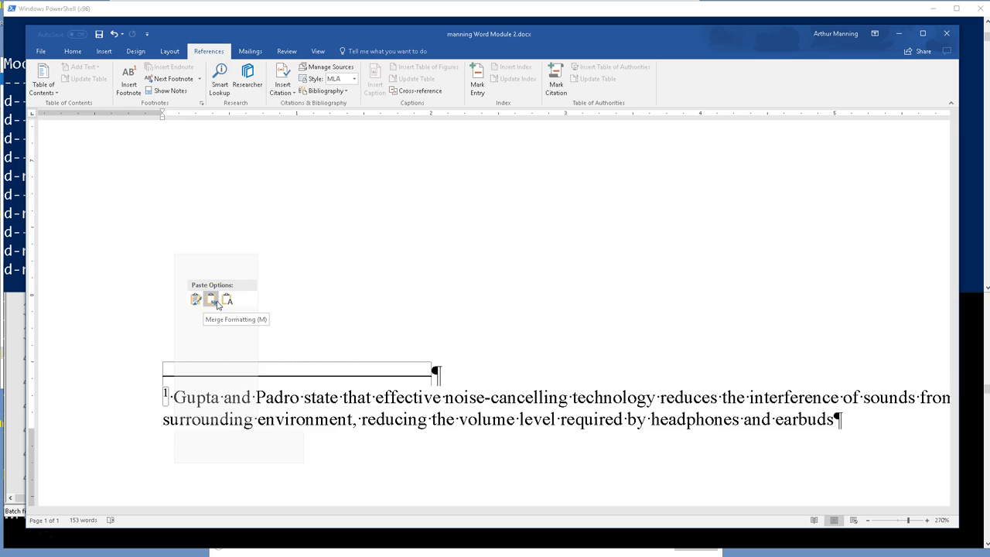
{"action": "left_click", "coordinate": [197, 302]}
{"action": "left_click", "coordinate": [227, 301]}
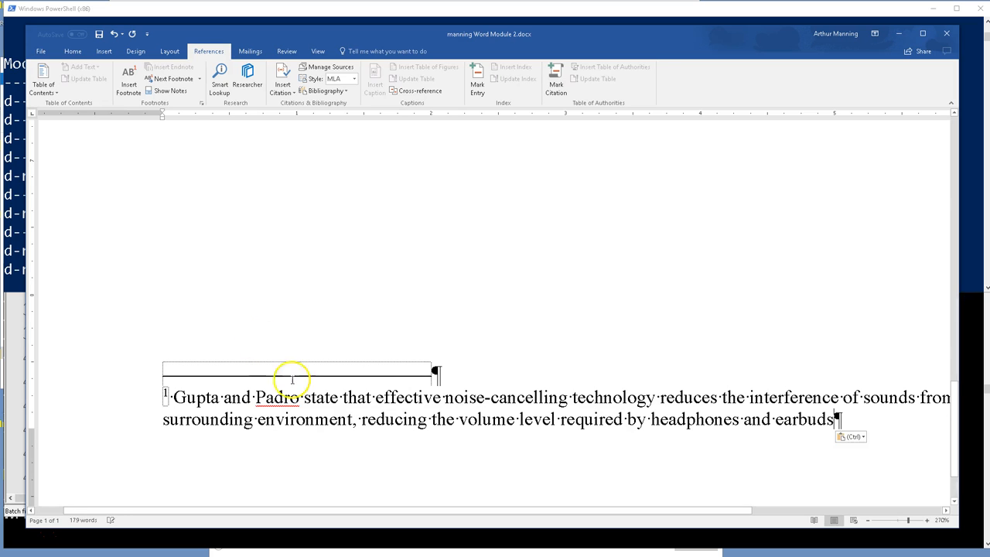
Step: Zoom to 290%, widen the document window, and review the full footnote text and its reference mark in the body
{"action": "scroll", "coordinate": [498, 366], "scroll_direction": "up", "scroll_amount": 2}
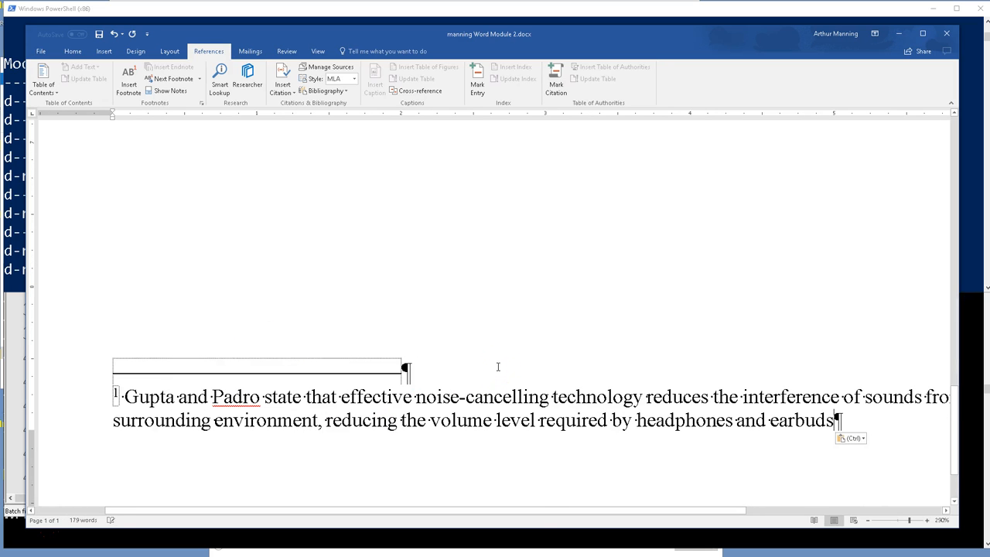
{"action": "left_click_drag", "start_coordinate": [558, 514], "coordinate": [603, 513]}
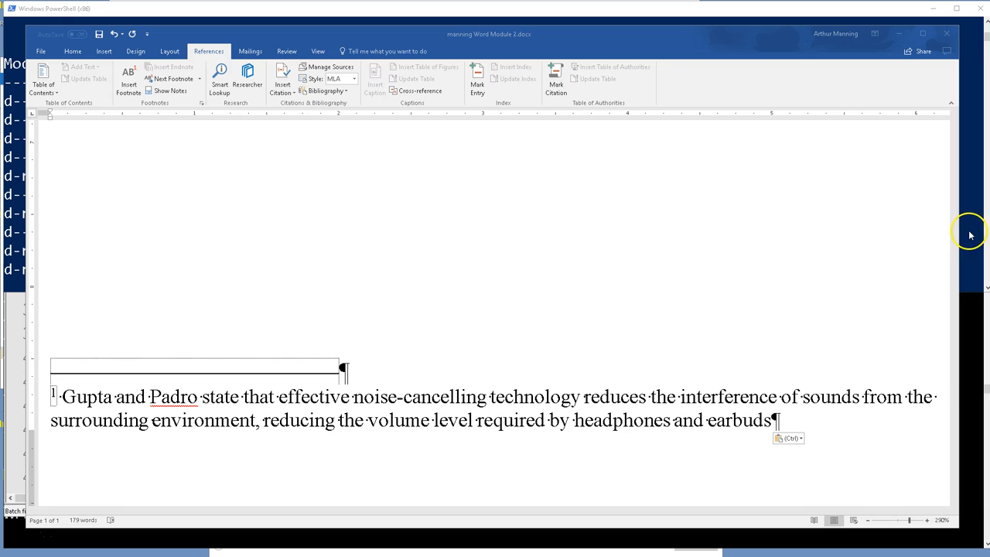
{"action": "left_click_drag", "start_coordinate": [961, 227], "coordinate": [977, 224]}
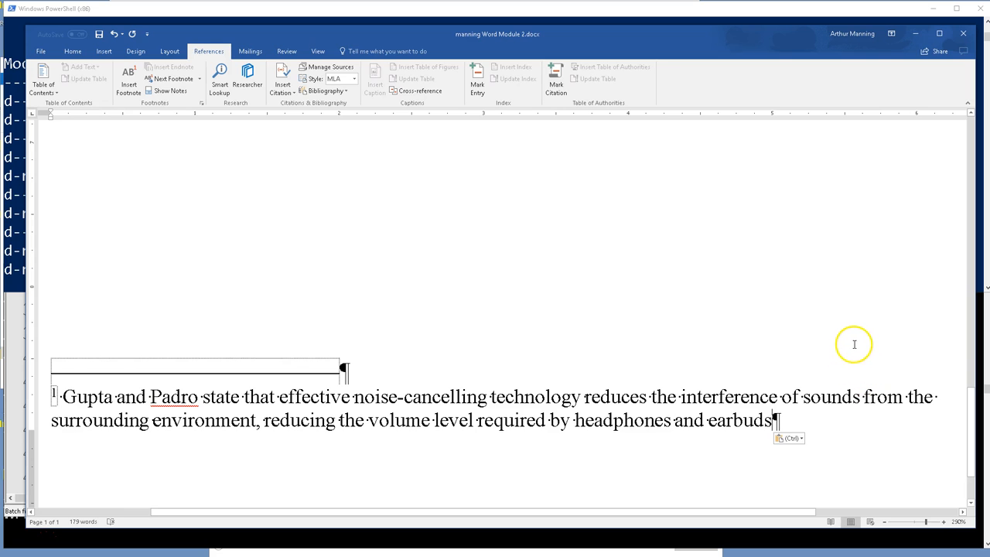
{"action": "scroll", "coordinate": [905, 354], "scroll_direction": "down", "scroll_amount": 2}
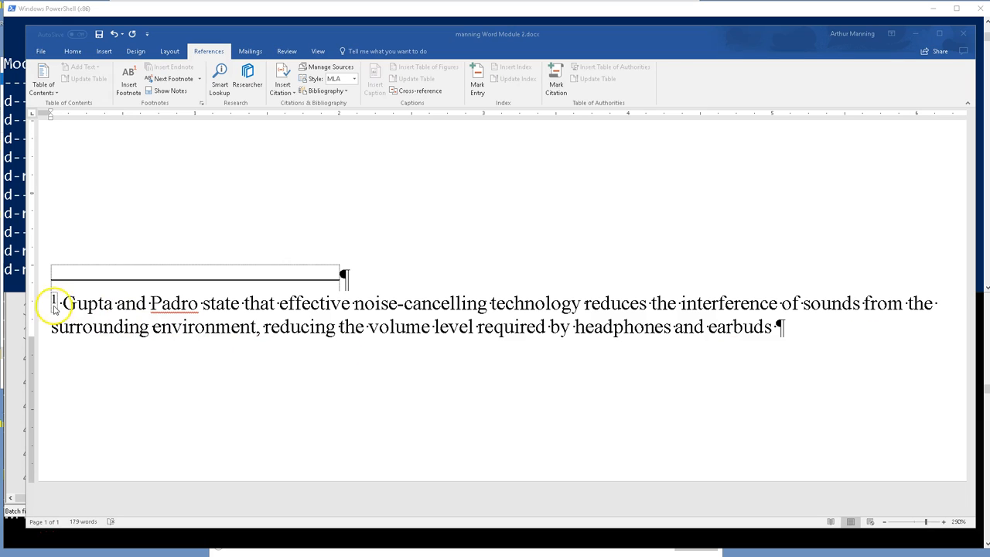
{"action": "left_click", "coordinate": [778, 330]}
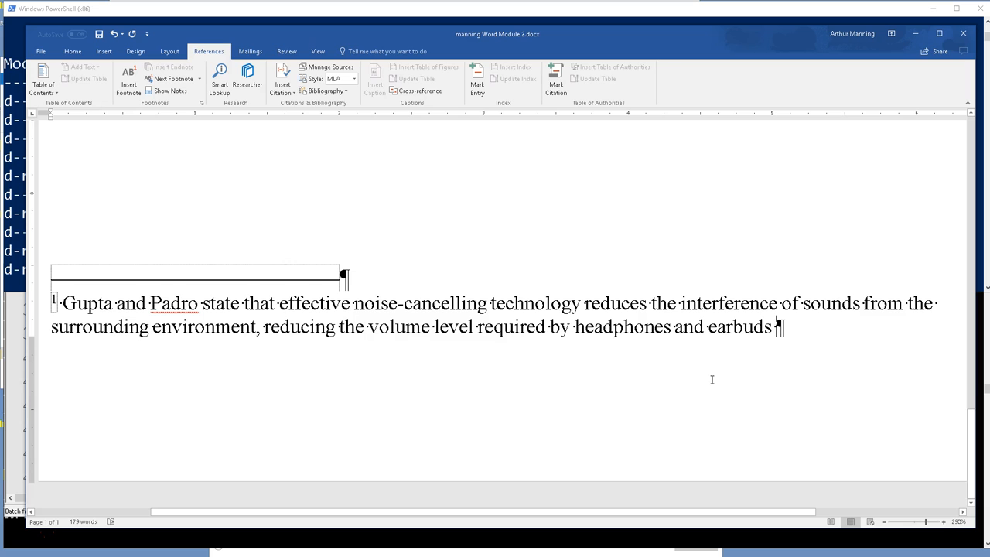
{"action": "scroll", "coordinate": [638, 370], "scroll_direction": "up", "scroll_amount": 5}
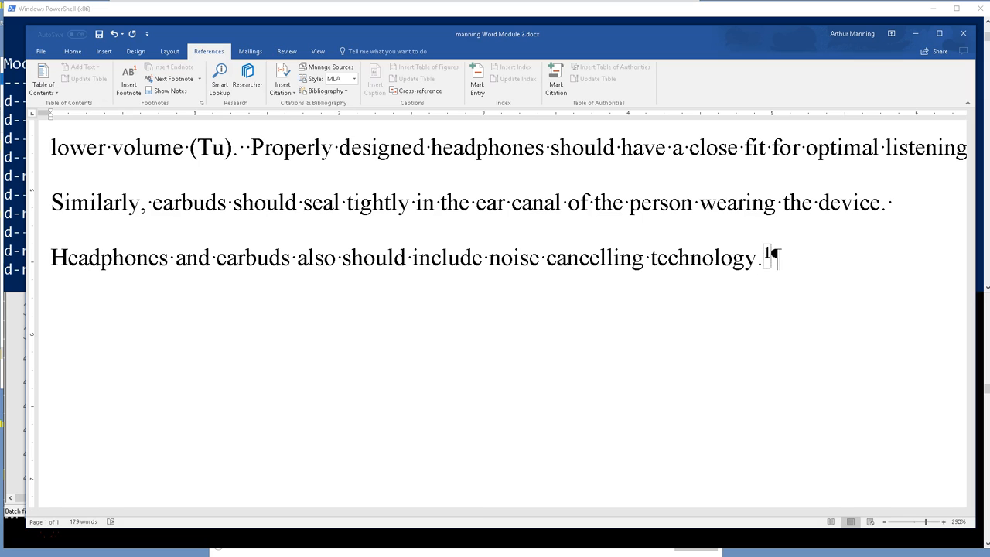
{"action": "mouse_move", "coordinate": [765, 253]}
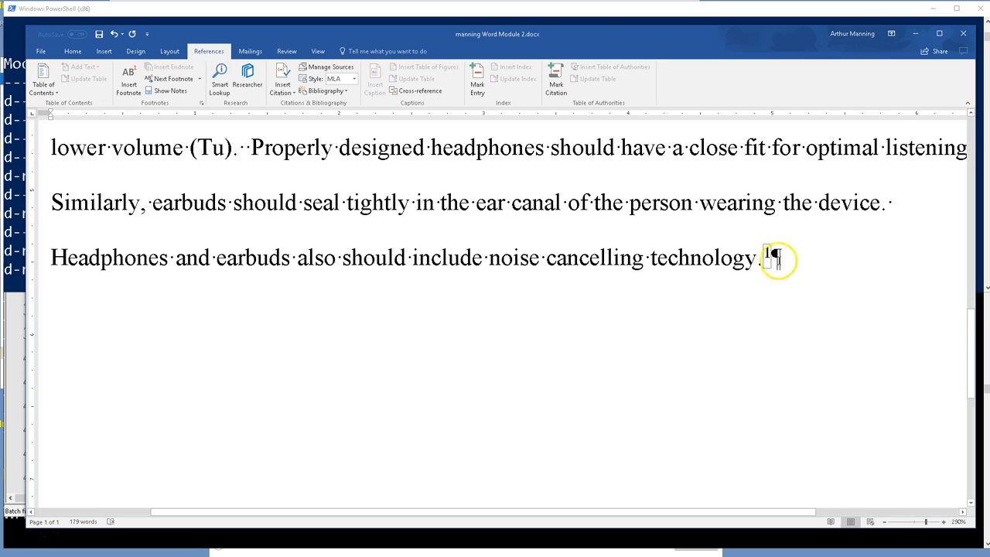
{"action": "scroll", "coordinate": [835, 280], "scroll_direction": "up", "scroll_amount": 10}
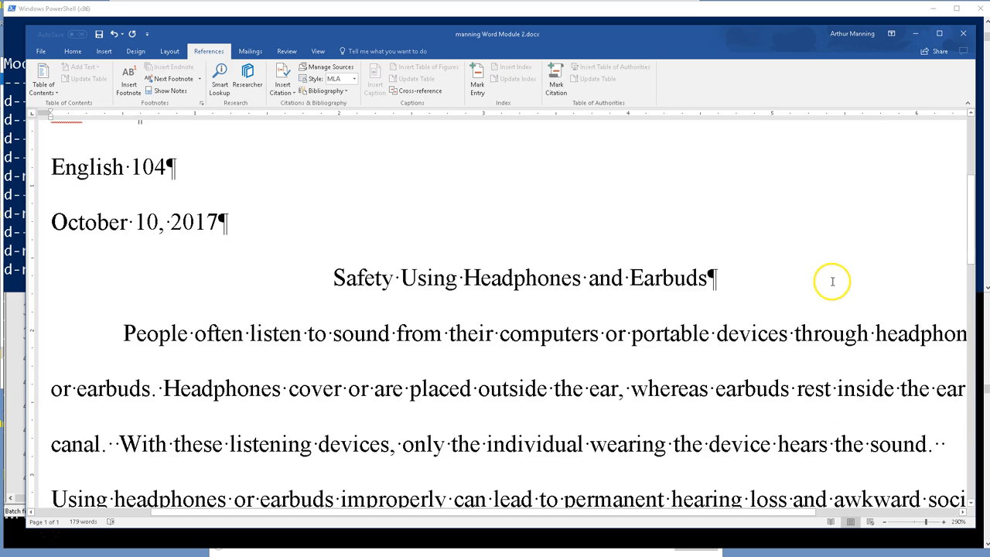
{"action": "scroll", "coordinate": [819, 286], "scroll_direction": "down", "scroll_amount": 3}
{"action": "scroll", "coordinate": [897, 348], "scroll_direction": "down", "scroll_amount": 7}
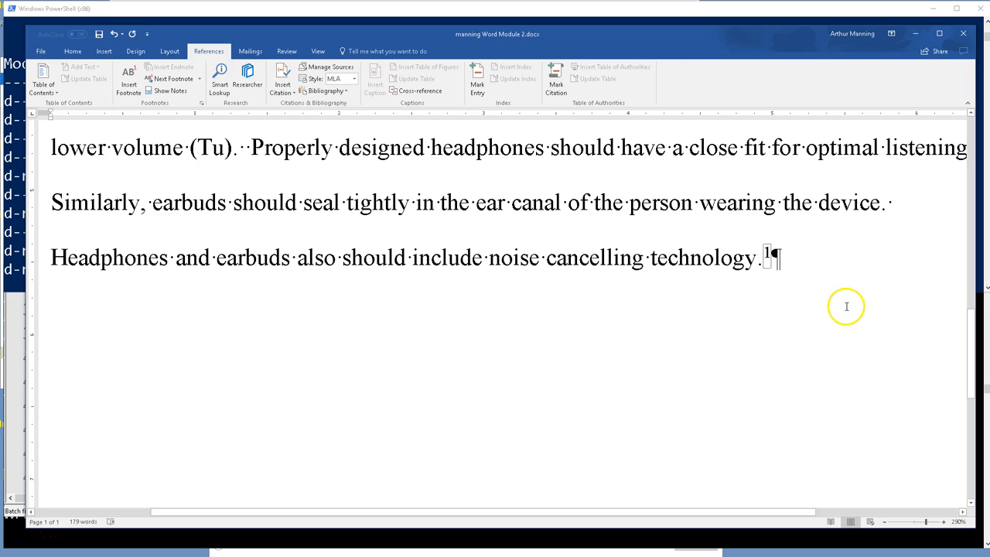
Step: Insert a citation placeholder at the end of the footnote text, using the surname of the note's first-mentioned author as its tag name
{"action": "scroll", "coordinate": [823, 326], "scroll_direction": "down", "scroll_amount": 1}
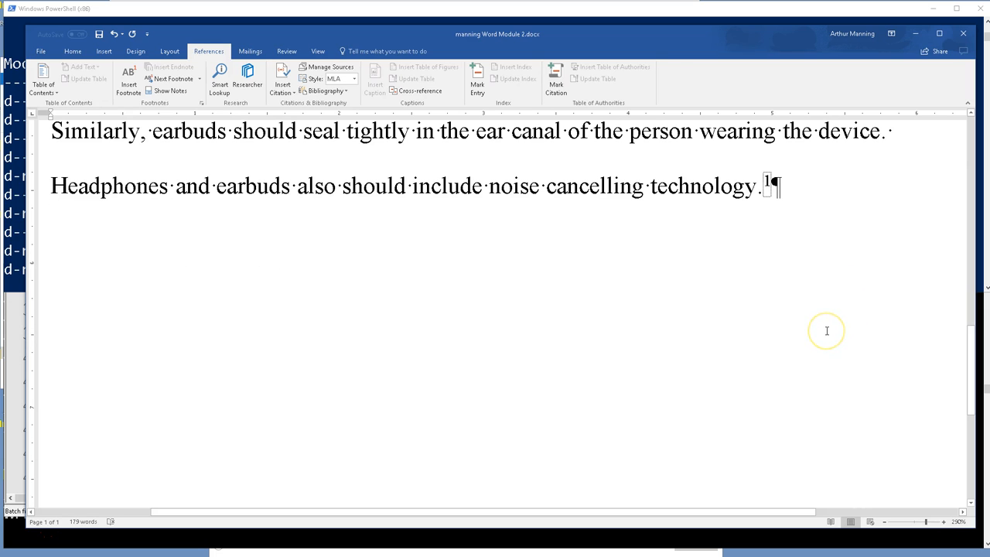
{"action": "scroll", "coordinate": [827, 329], "scroll_direction": "down", "scroll_amount": 5}
{"action": "left_click", "coordinate": [776, 328]}
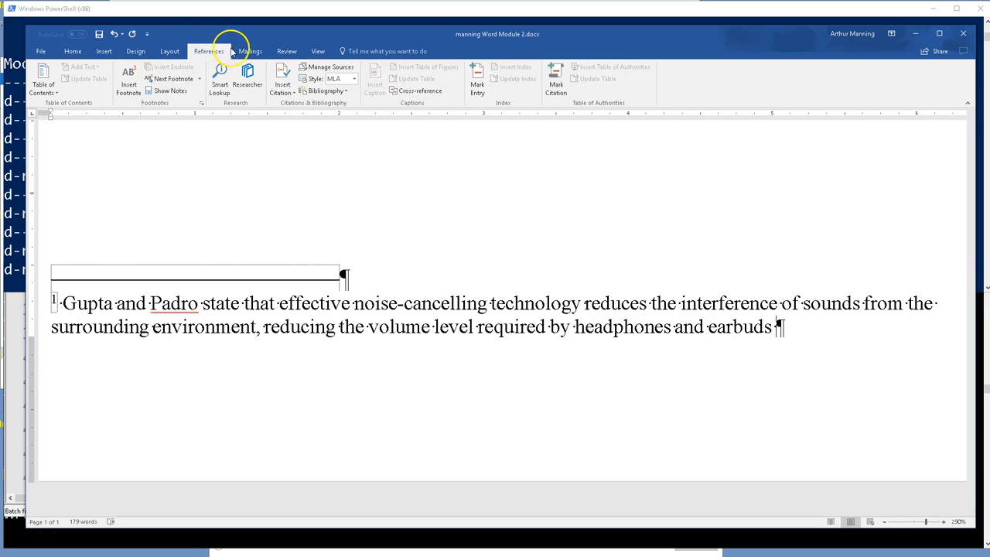
{"action": "left_click", "coordinate": [289, 92]}
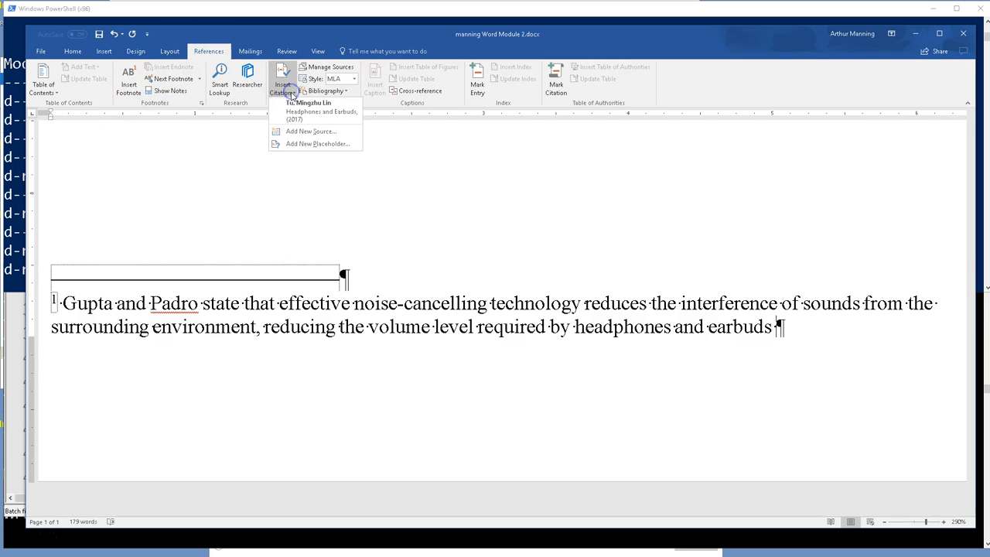
{"action": "left_click", "coordinate": [287, 144]}
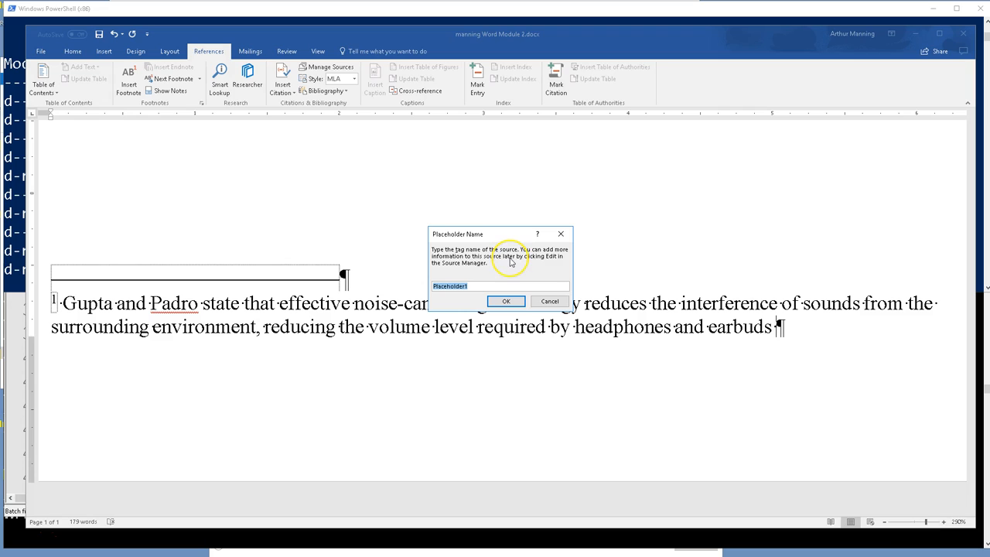
{"action": "type", "text": "Gupta"}
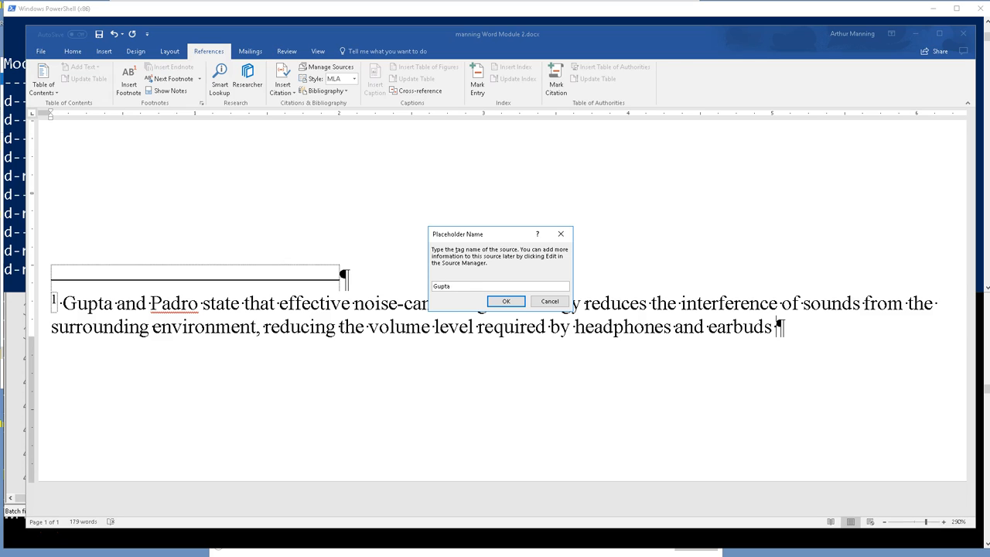
{"action": "left_click", "coordinate": [508, 301]}
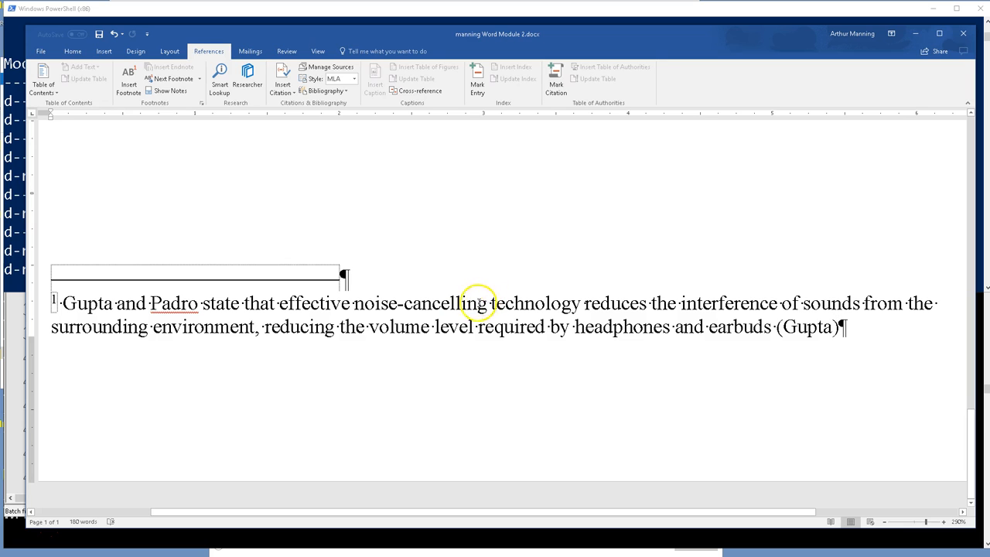
{"action": "left_click", "coordinate": [70, 51]}
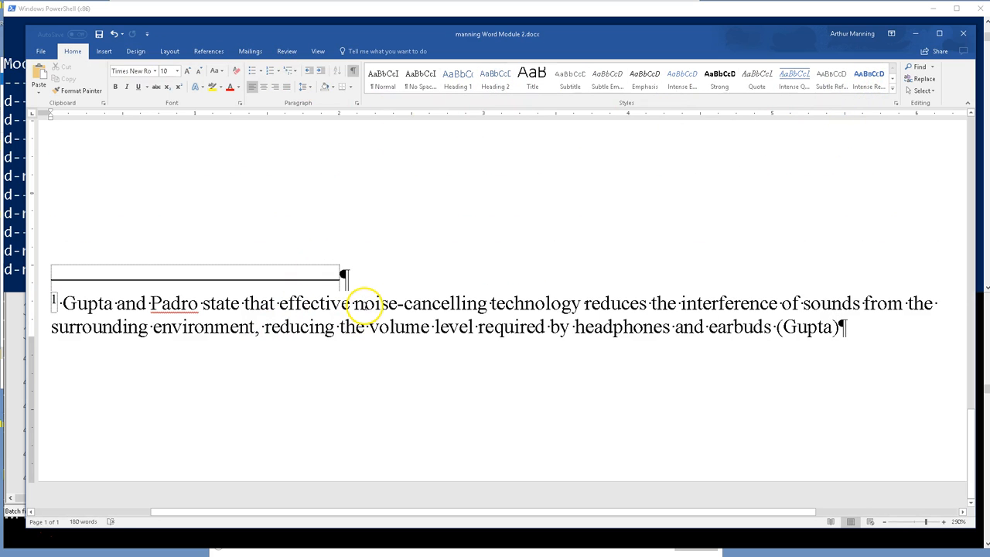
{"action": "right_click", "coordinate": [364, 306]}
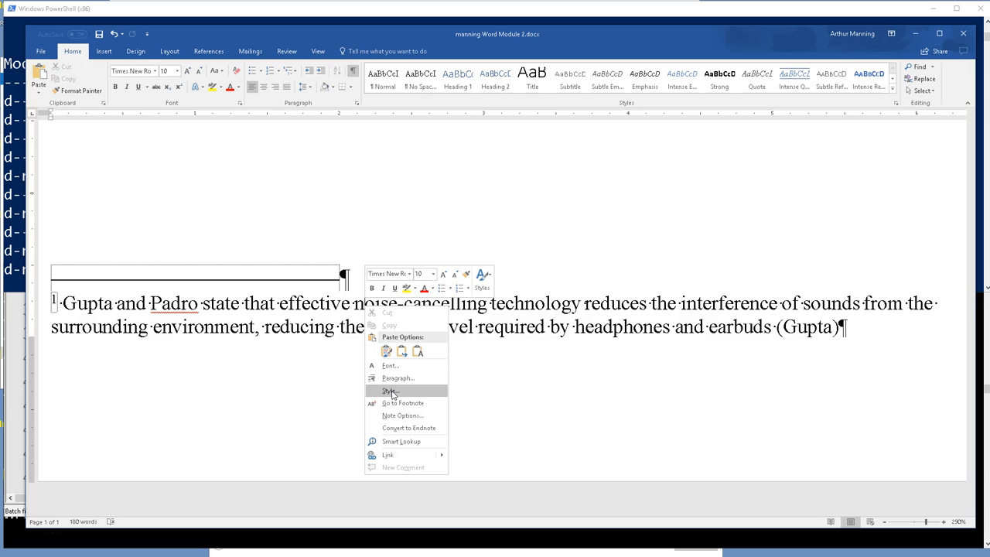
{"action": "left_click", "coordinate": [392, 392]}
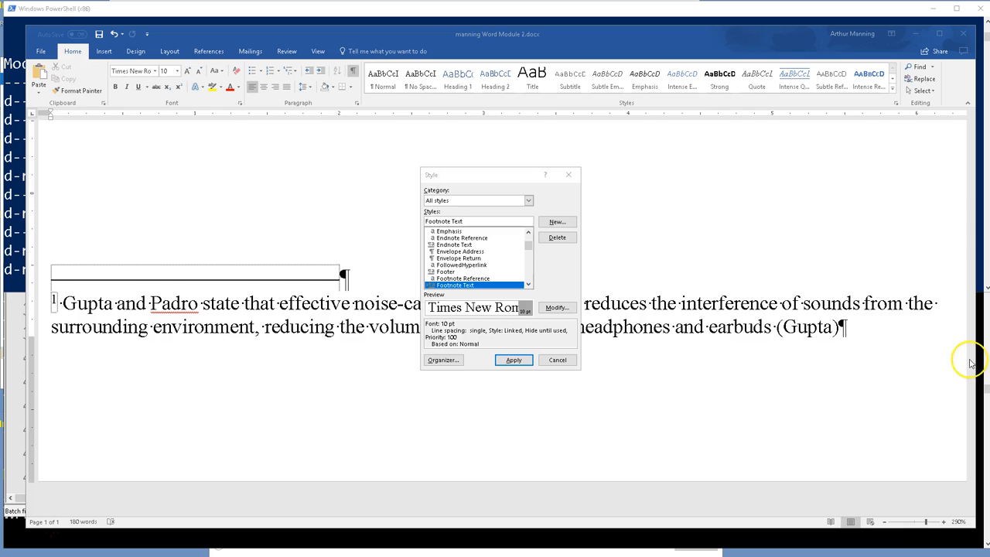
{"action": "left_click", "coordinate": [551, 307]}
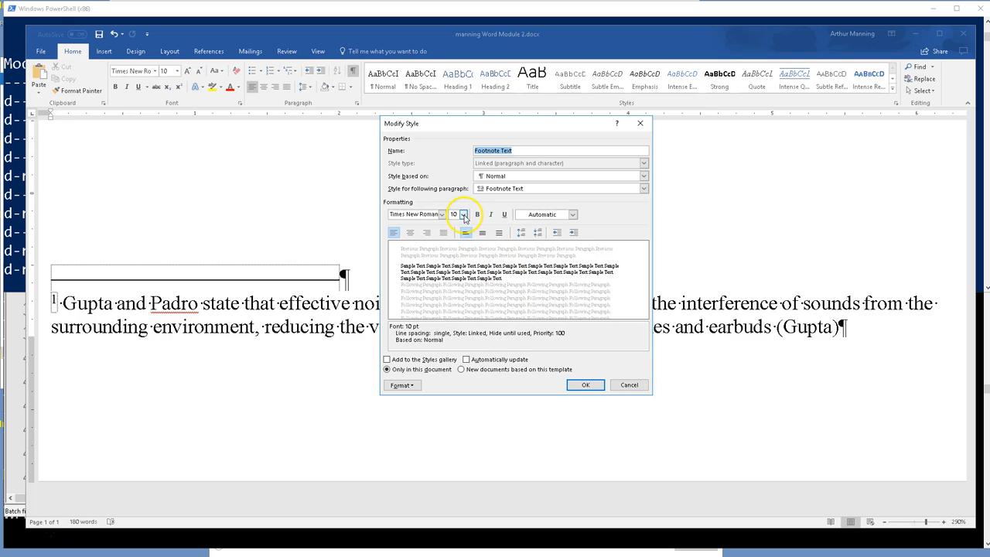
{"action": "left_click", "coordinate": [463, 216]}
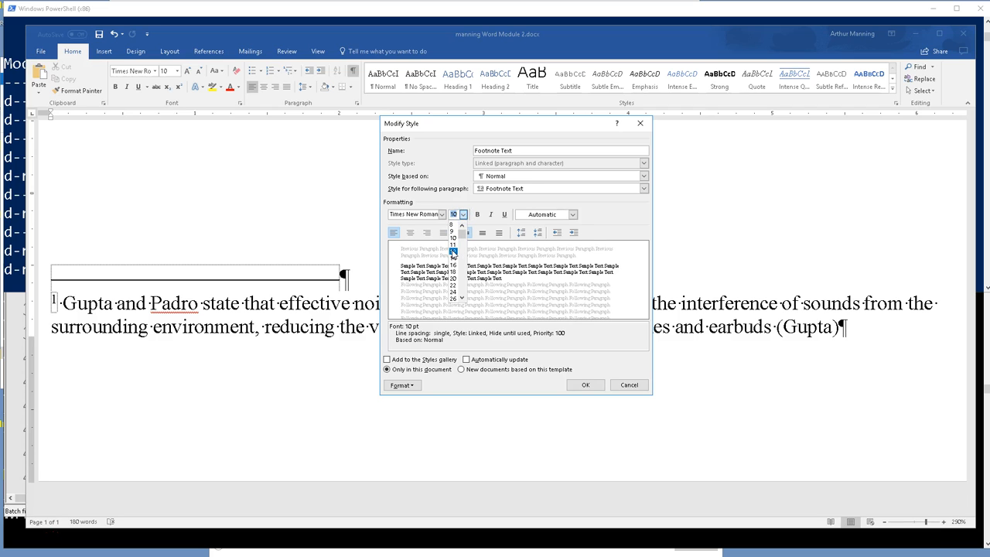
{"action": "left_click", "coordinate": [453, 252]}
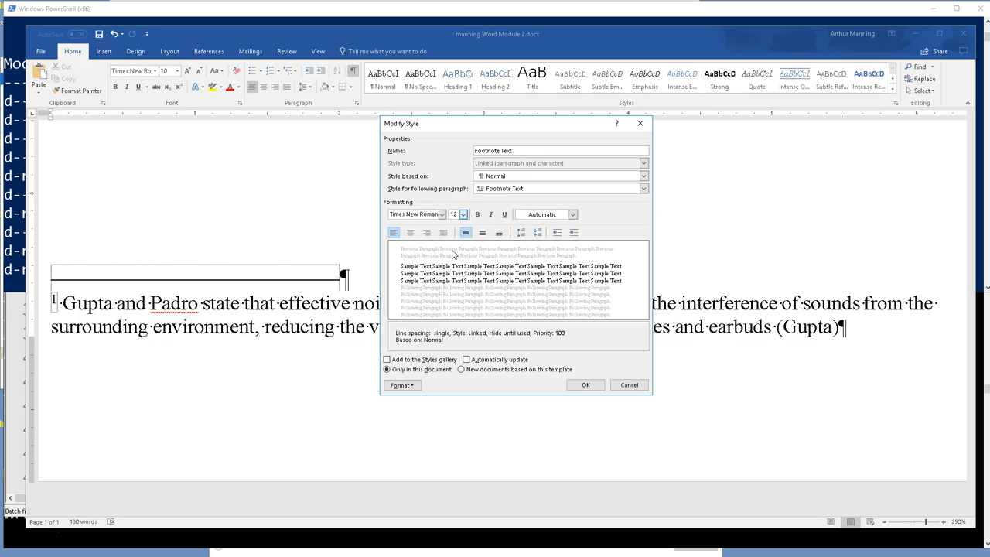
{"action": "left_click", "coordinate": [500, 233]}
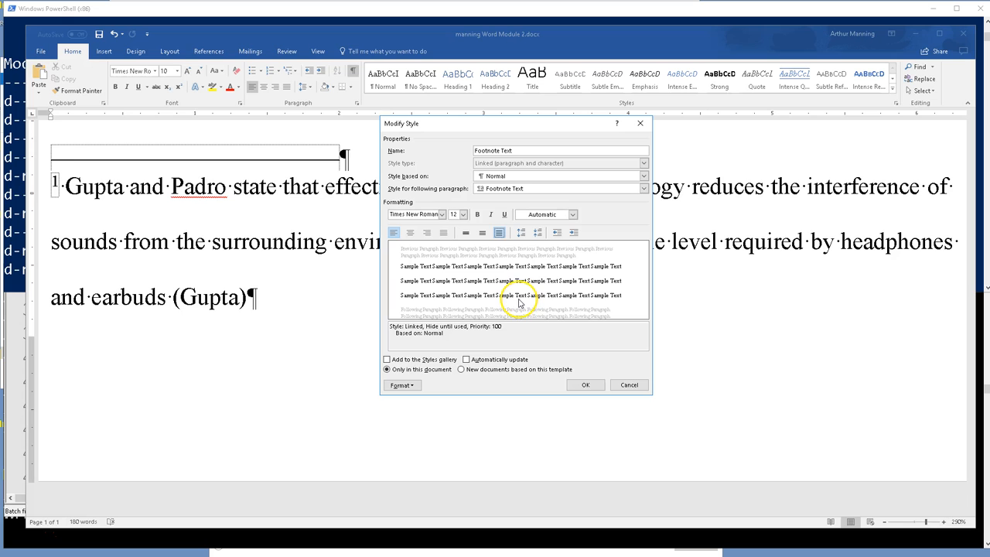
{"action": "left_click", "coordinate": [629, 385]}
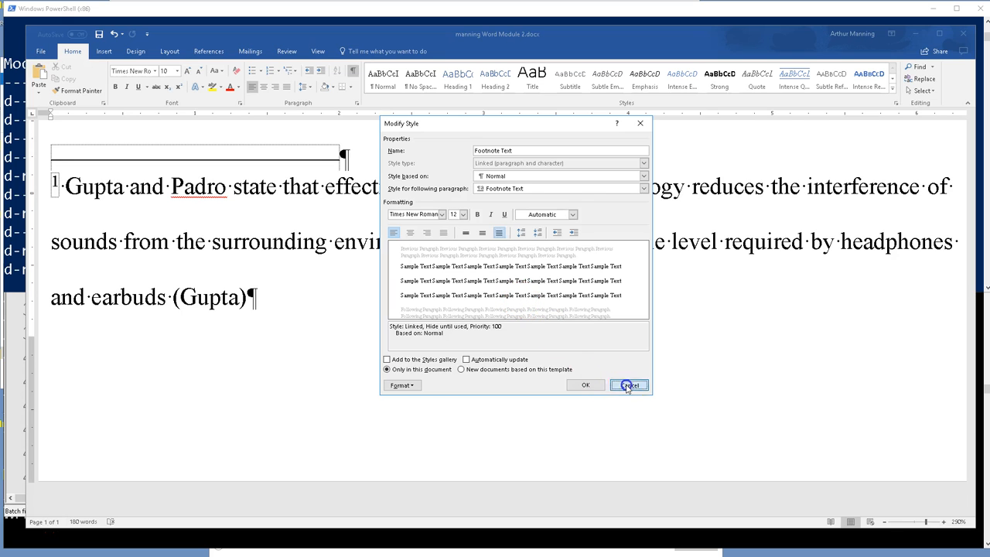
{"action": "left_click", "coordinate": [556, 360]}
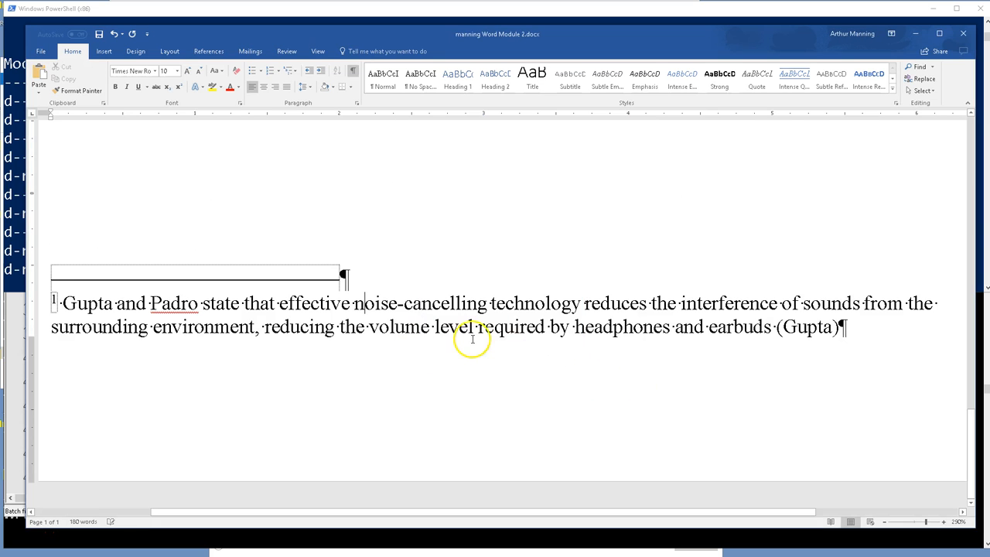
Step: Modify the Footnote Text style to use a 12-point font size and double line spacing
{"action": "right_click", "coordinate": [469, 338]}
{"action": "left_click", "coordinate": [497, 422]}
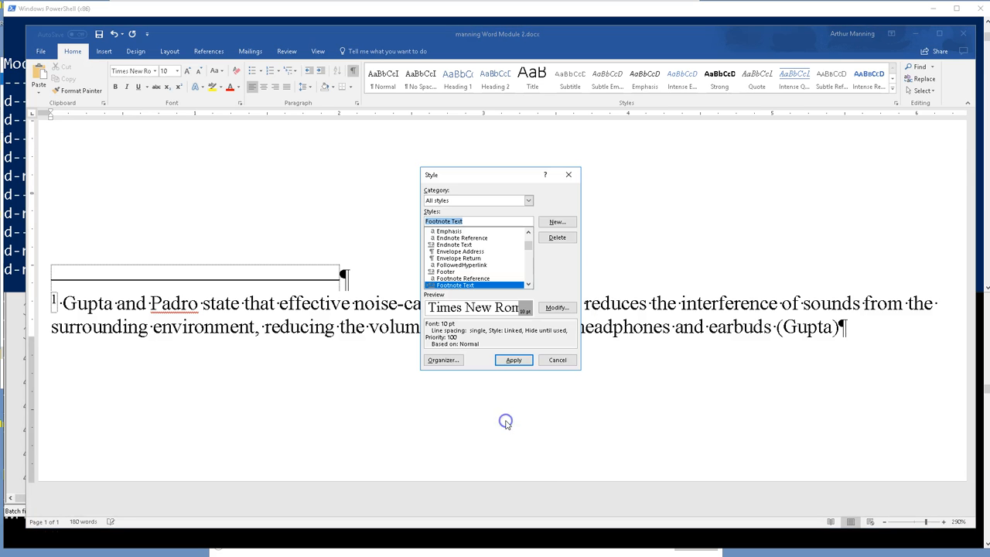
{"action": "left_click", "coordinate": [556, 308]}
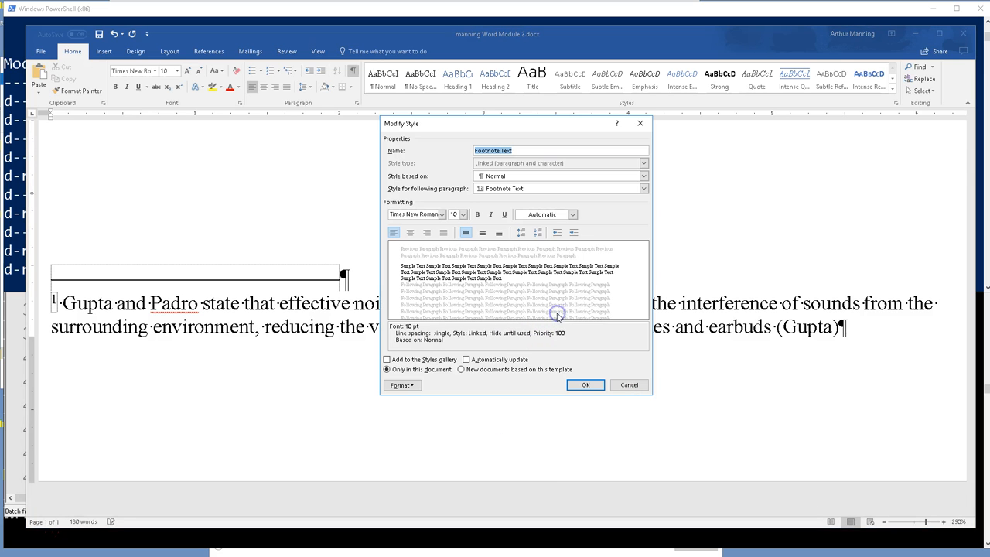
{"action": "left_click", "coordinate": [462, 214]}
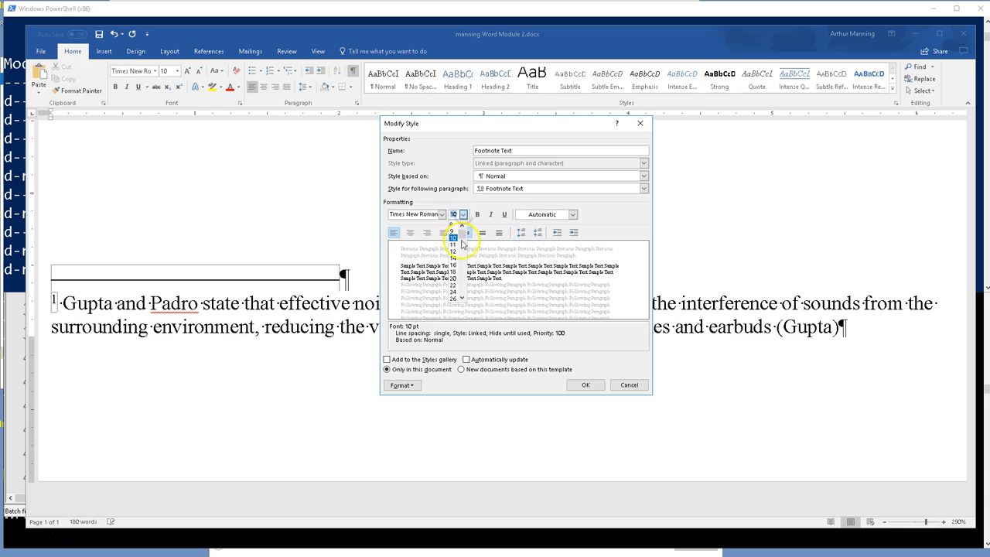
{"action": "left_click", "coordinate": [454, 252]}
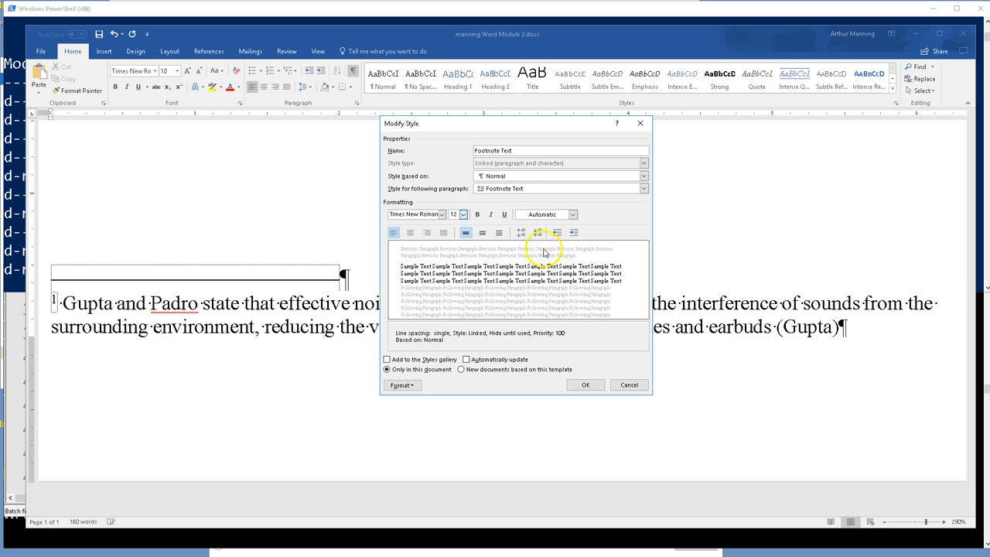
{"action": "left_click", "coordinate": [499, 232]}
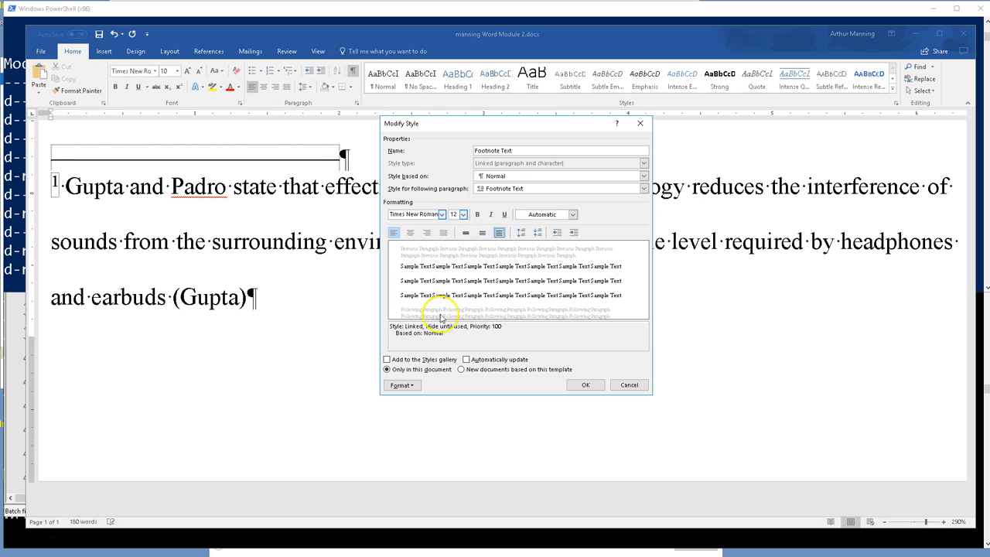
Step: Give the Footnote Text style a special first-line indent of 0.5" in its paragraph format
{"action": "left_click", "coordinate": [409, 384]}
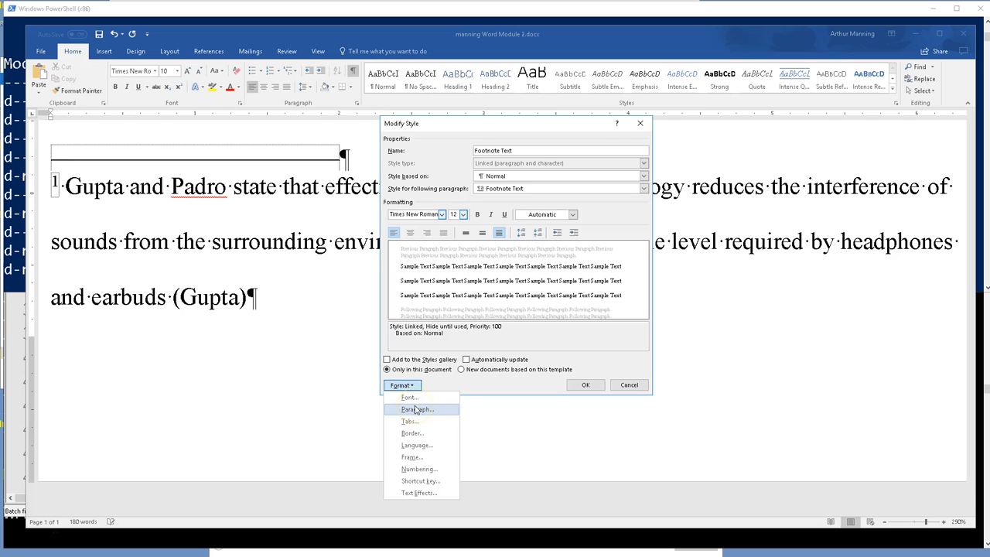
{"action": "left_click", "coordinate": [416, 409]}
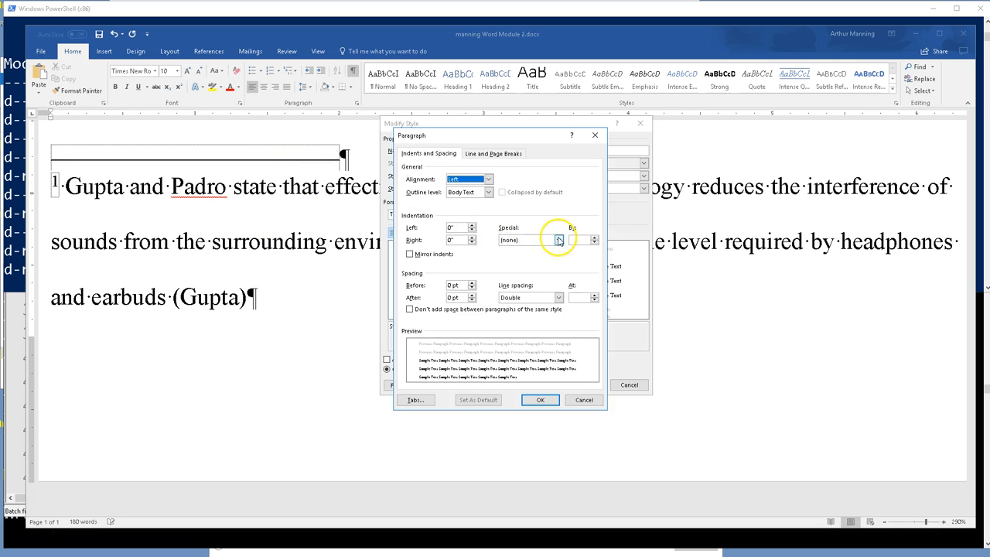
{"action": "left_click", "coordinate": [558, 240]}
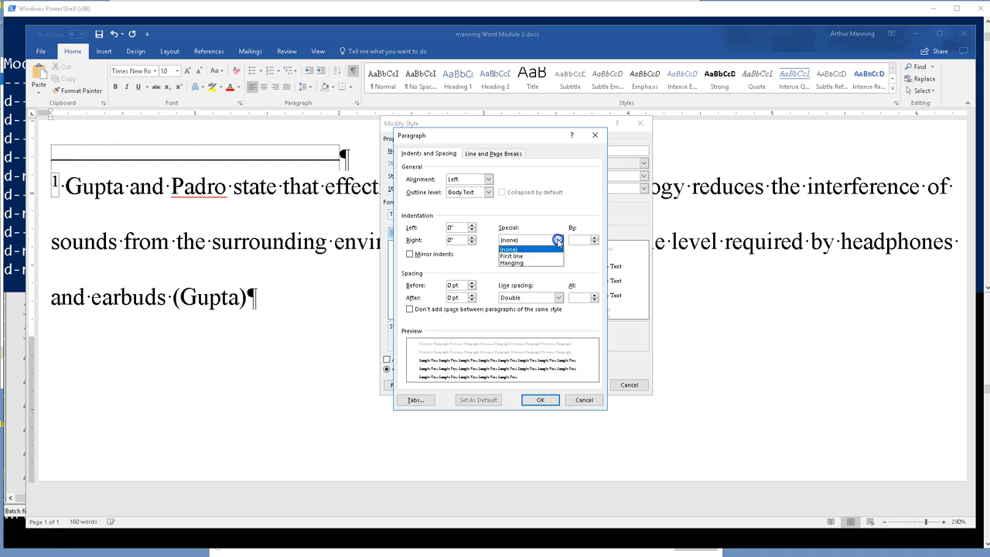
{"action": "left_click", "coordinate": [522, 256]}
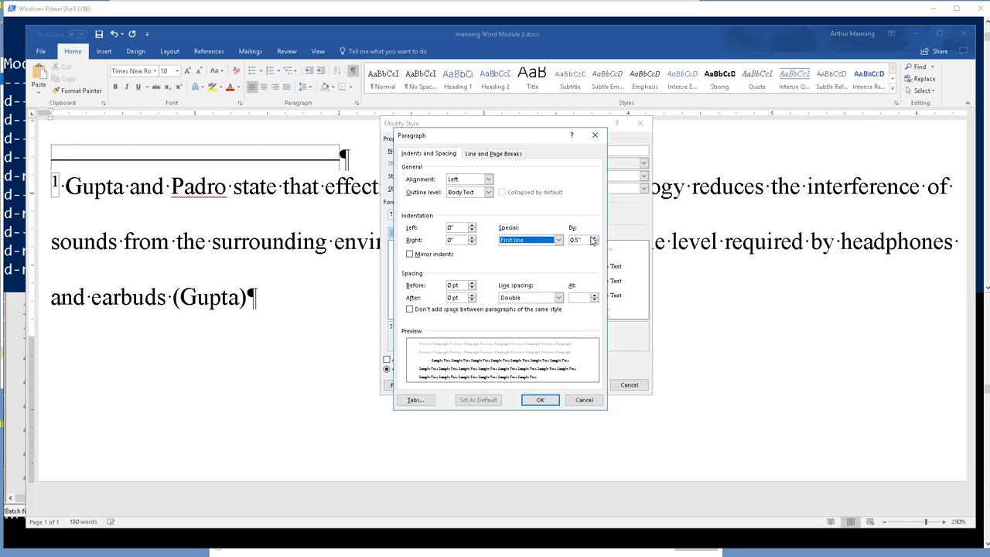
{"action": "left_click", "coordinate": [540, 400]}
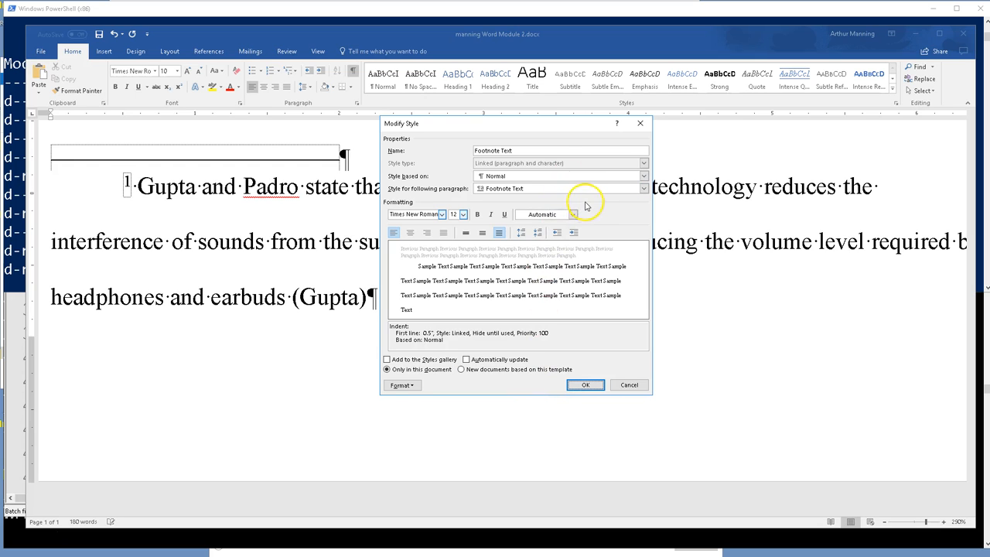
Step: Check the Footnote Text style's paragraph settings, then accept the modified style and apply it to the footnote
{"action": "left_click", "coordinate": [412, 386]}
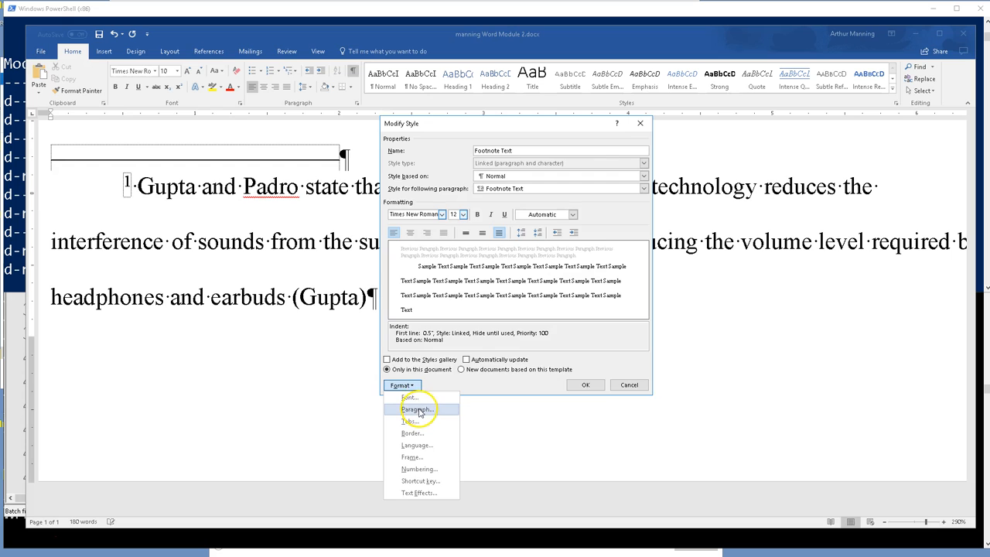
{"action": "left_click", "coordinate": [416, 409]}
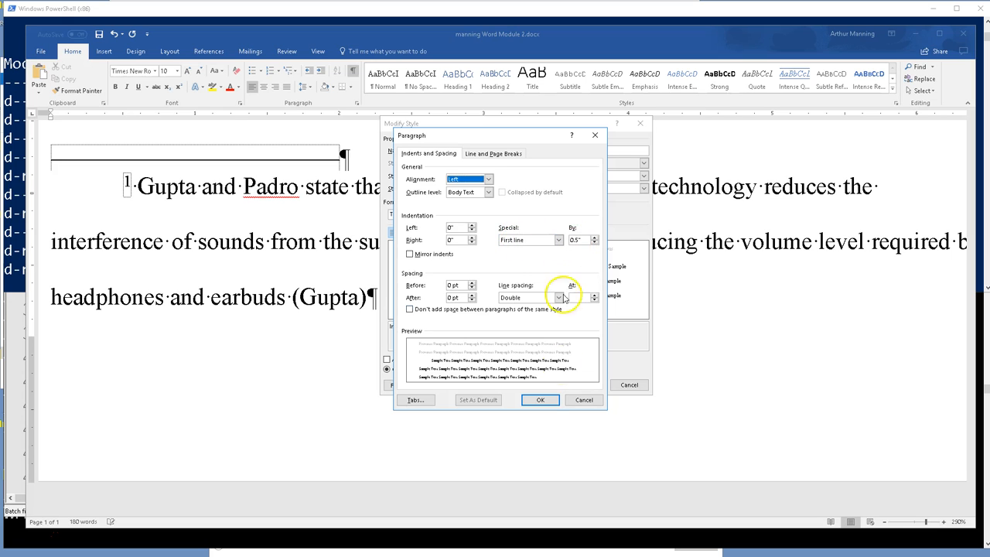
{"action": "left_click", "coordinate": [543, 400]}
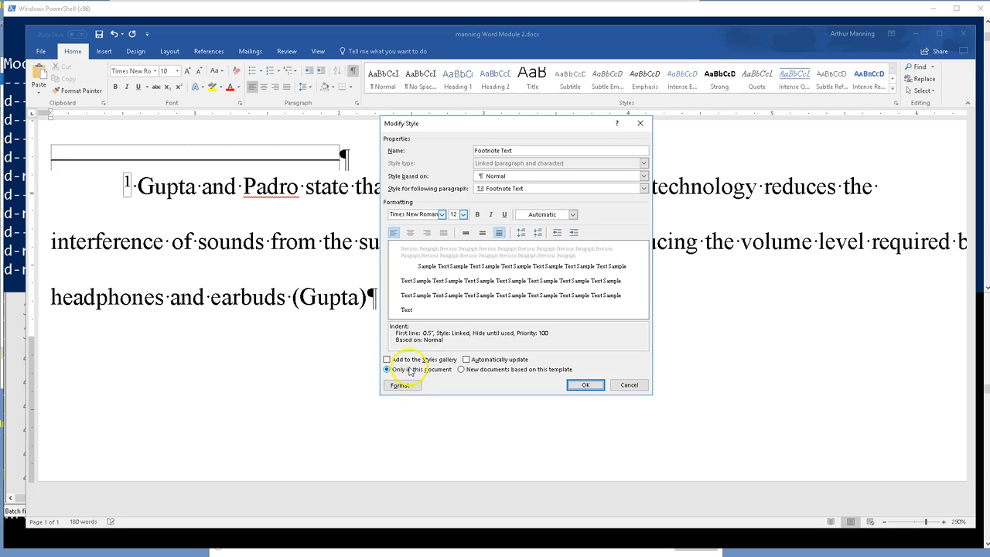
{"action": "left_click", "coordinate": [585, 384]}
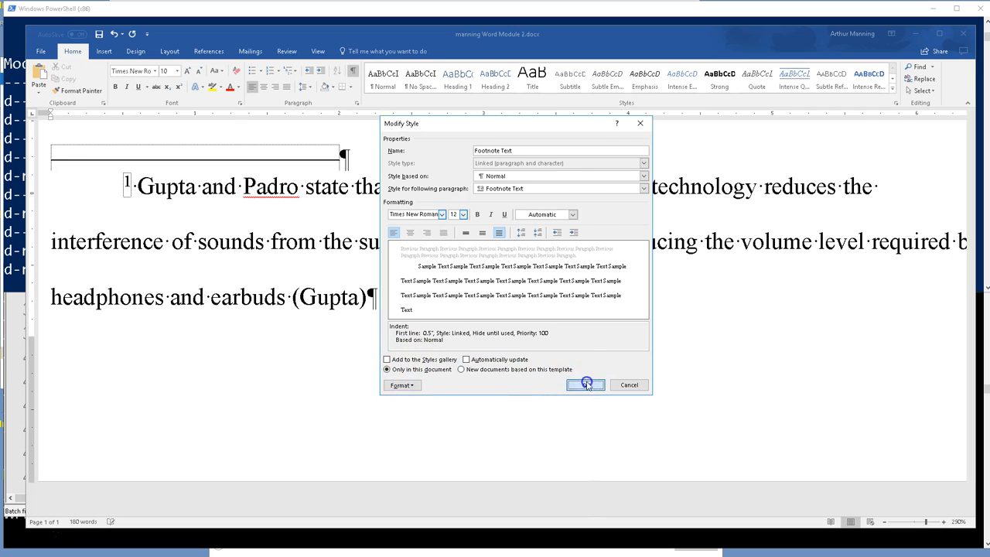
{"action": "left_click", "coordinate": [514, 360]}
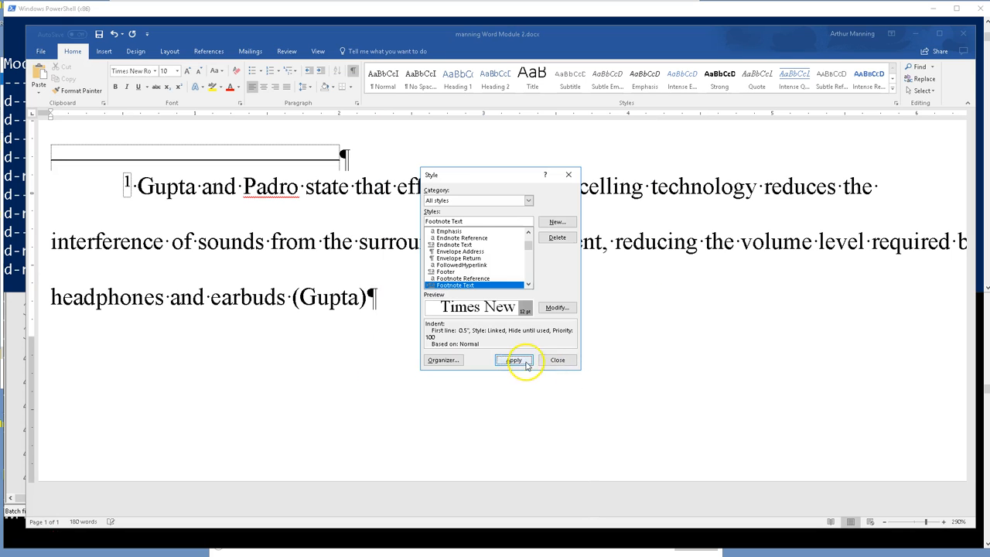
{"action": "left_click", "coordinate": [513, 360]}
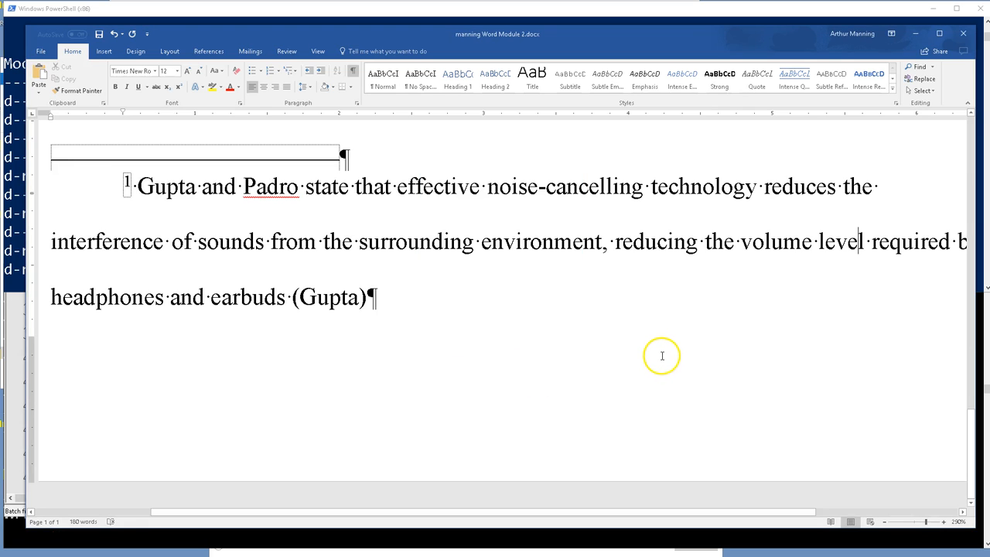
{"action": "scroll", "coordinate": [662, 357], "scroll_direction": "up", "scroll_amount": 3}
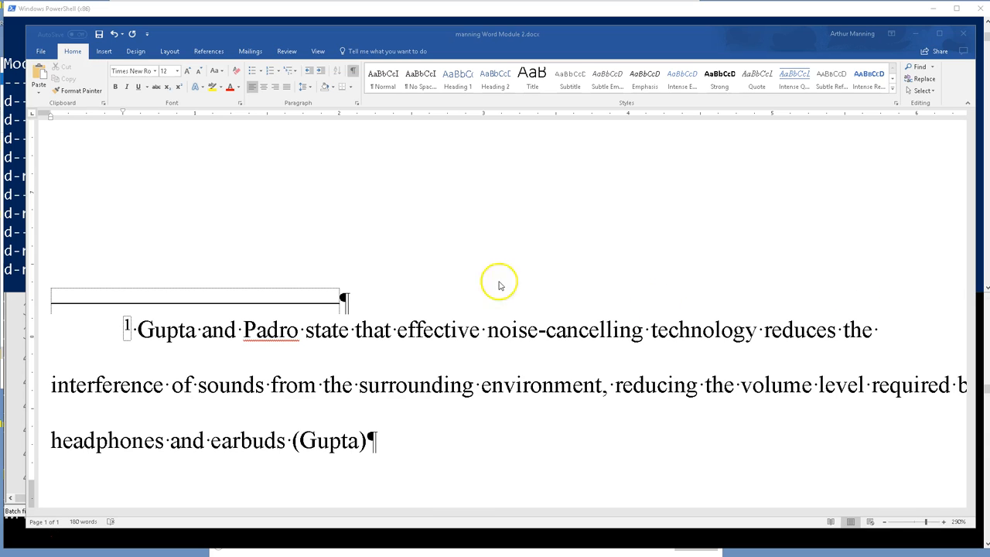
{"action": "left_click", "coordinate": [332, 442]}
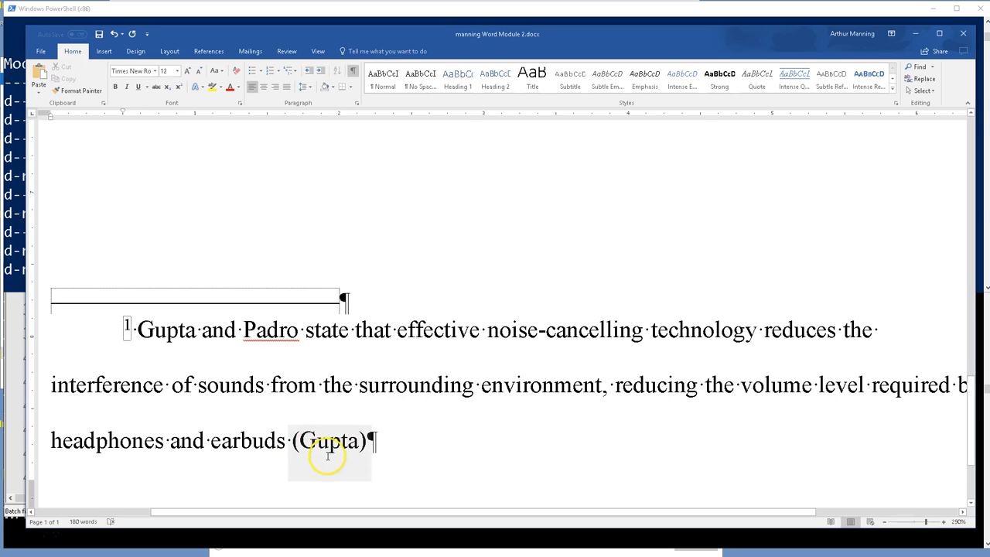
{"action": "left_click", "coordinate": [358, 453]}
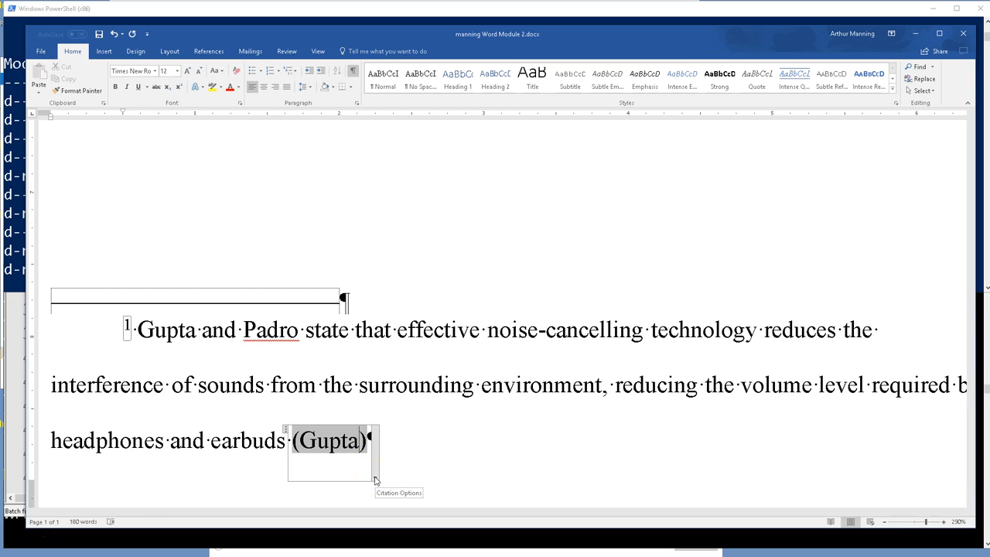
{"action": "left_click", "coordinate": [375, 478]}
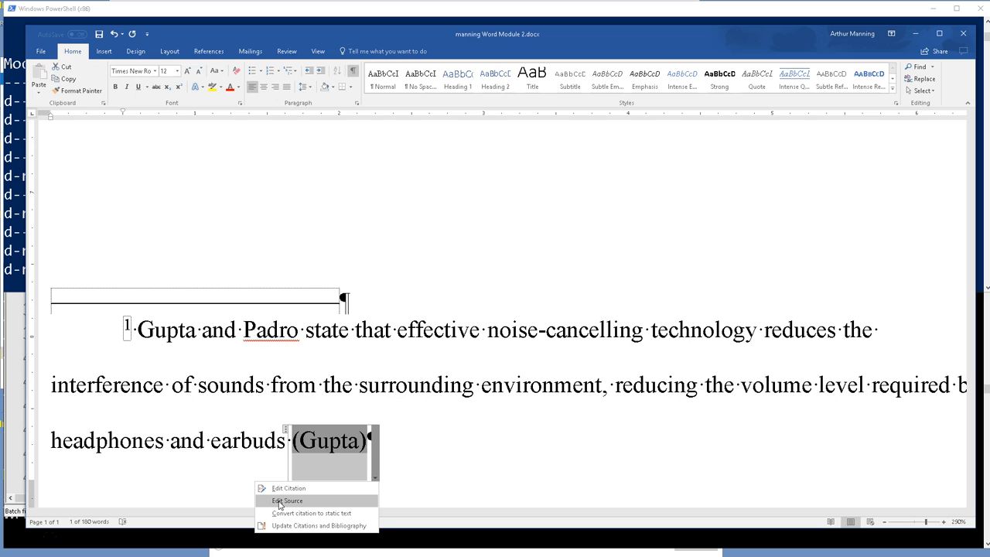
{"action": "left_click", "coordinate": [280, 501]}
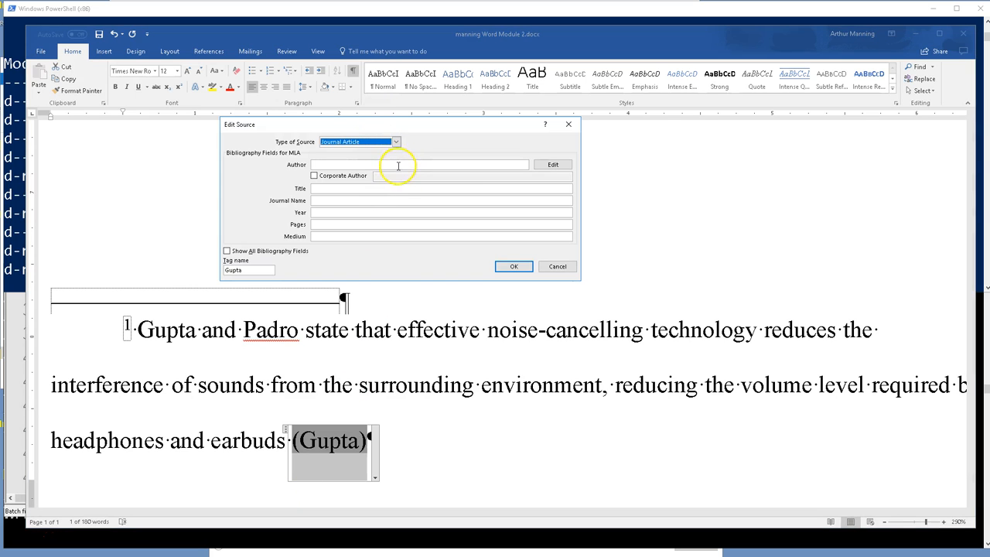
{"action": "left_click", "coordinate": [569, 124]}
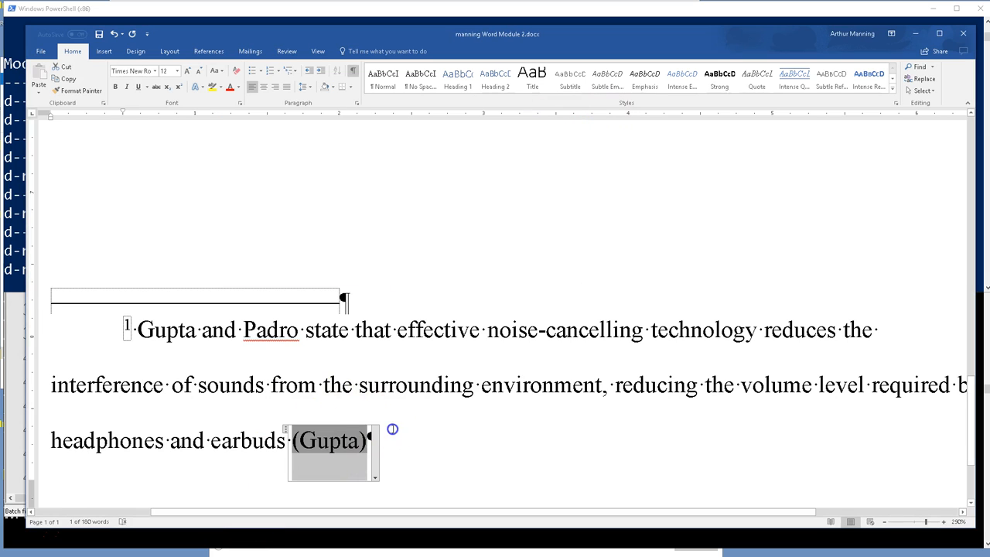
{"action": "left_click", "coordinate": [389, 430]}
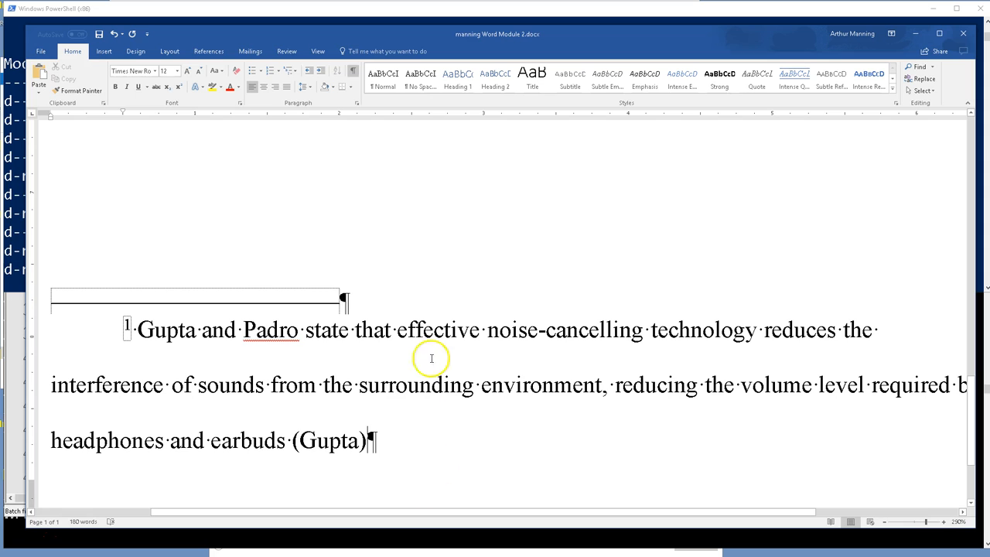
Step: Edit the source behind the footnote's citation placeholder and set its source type to Book
{"action": "left_click", "coordinate": [348, 454]}
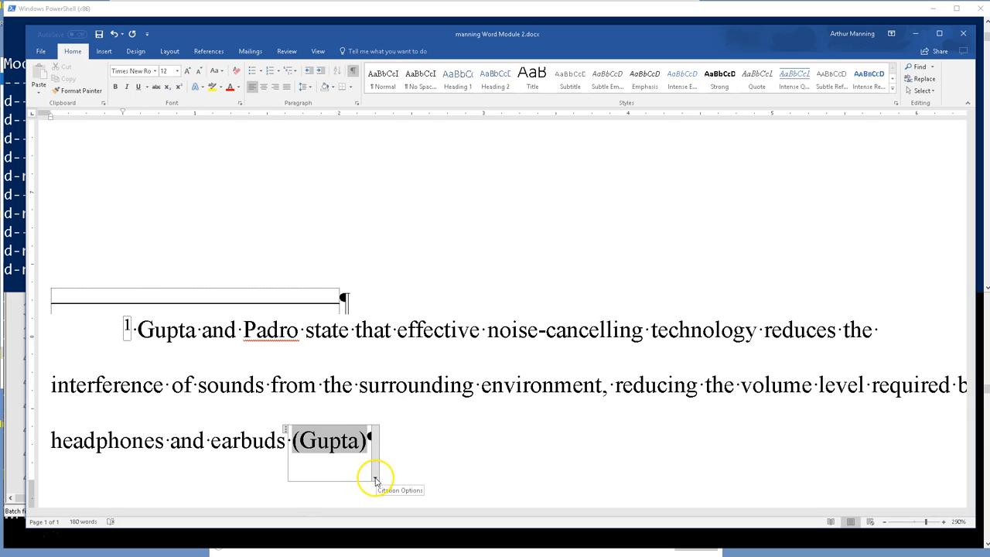
{"action": "left_click", "coordinate": [375, 477]}
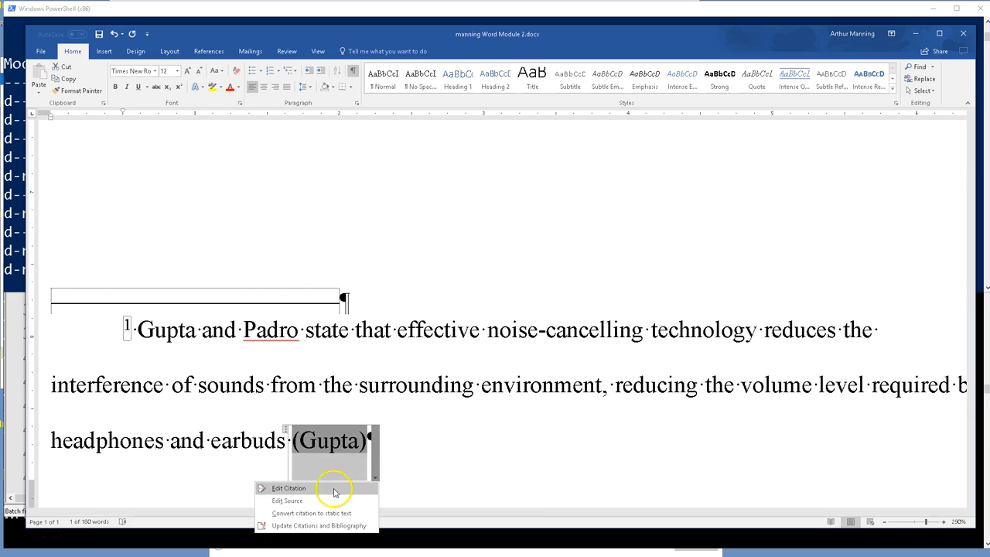
{"action": "left_click", "coordinate": [291, 501]}
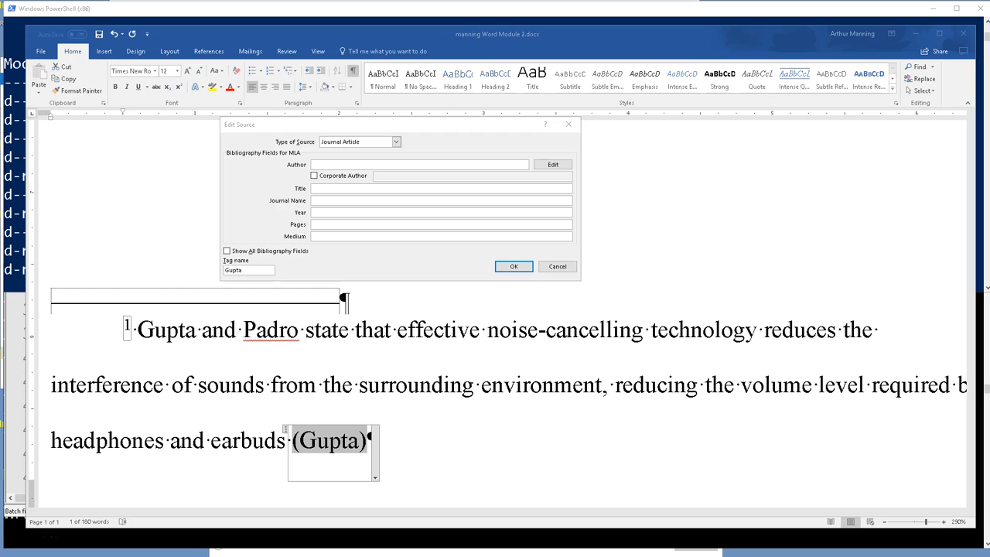
{"action": "left_click", "coordinate": [396, 143]}
{"action": "left_click", "coordinate": [345, 151]}
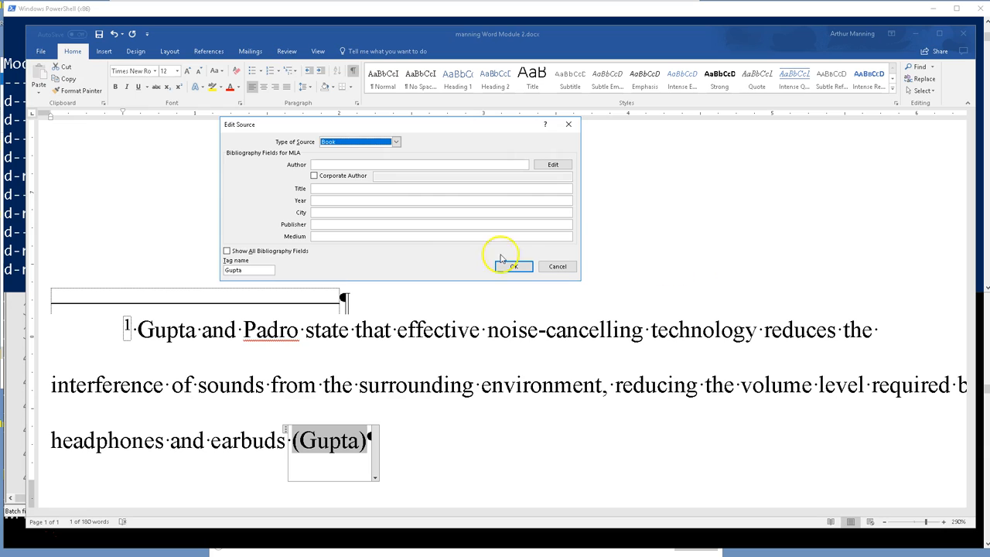
Step: Add the first author's last, first and middle names to the book source's author list
{"action": "left_click", "coordinate": [341, 164]}
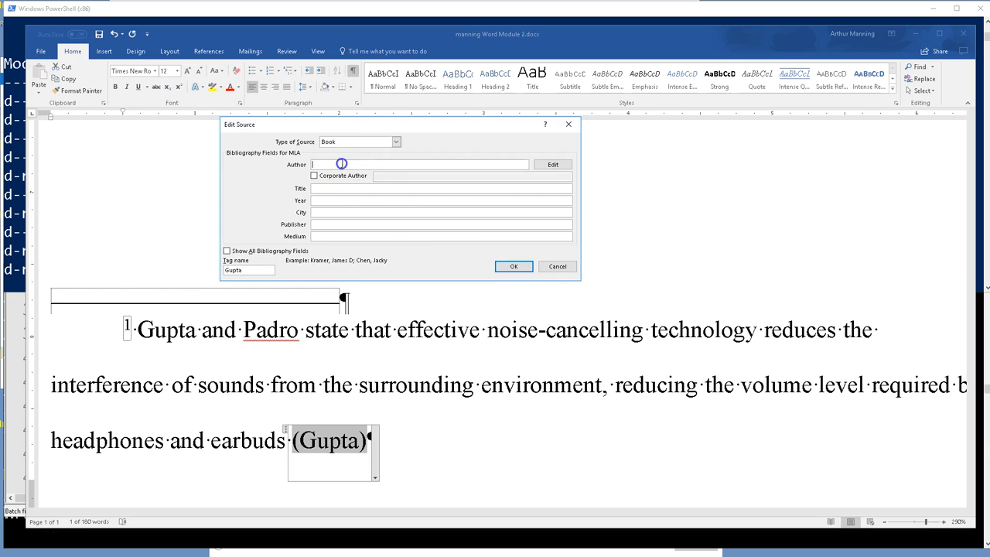
{"action": "left_click", "coordinate": [554, 165]}
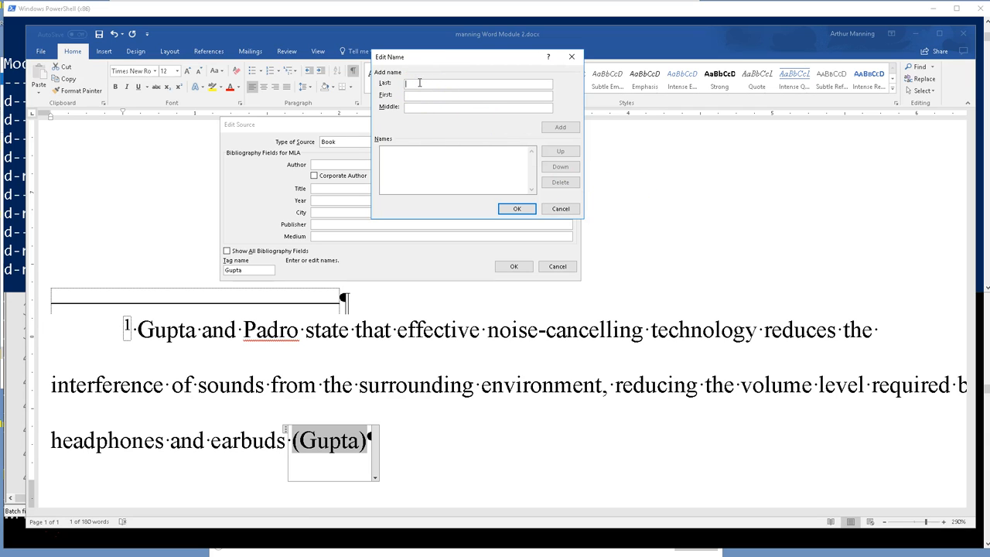
{"action": "type", "text": "Gupta"}
{"action": "key", "text": "Tab"}
{"action": "type", "text": "E"}
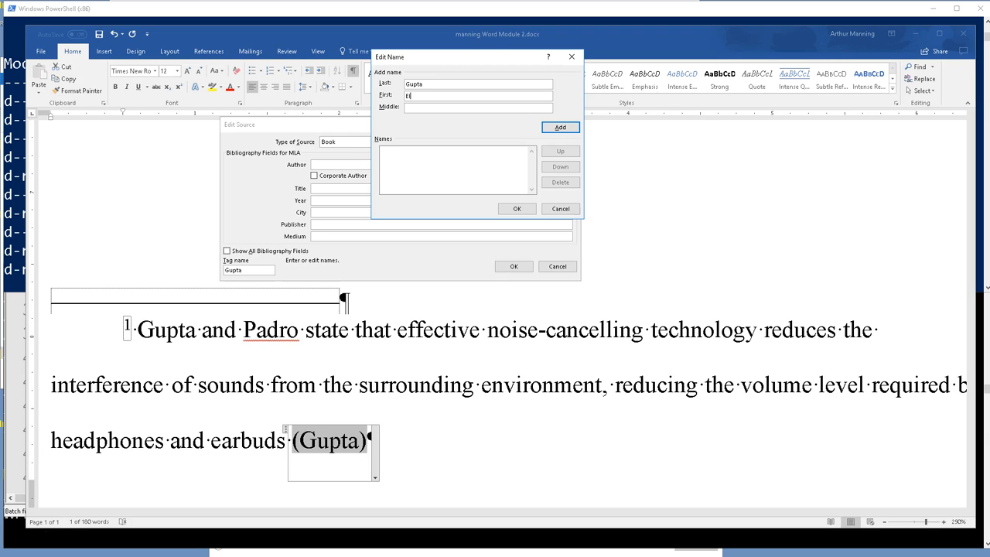
{"action": "type", "text": "lena"}
{"action": "type", "text": "Maia"}
{"action": "left_click", "coordinate": [564, 130]}
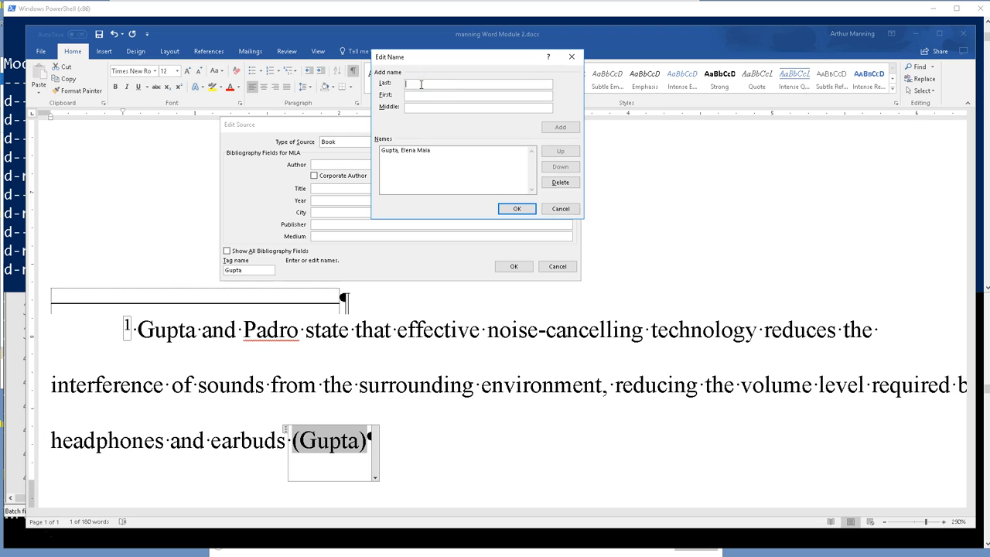
Step: Add the second author's last, first and middle names to the author list and accept both authors
{"action": "type", "text": "Padro"}
{"action": "left_click", "coordinate": [416, 91]}
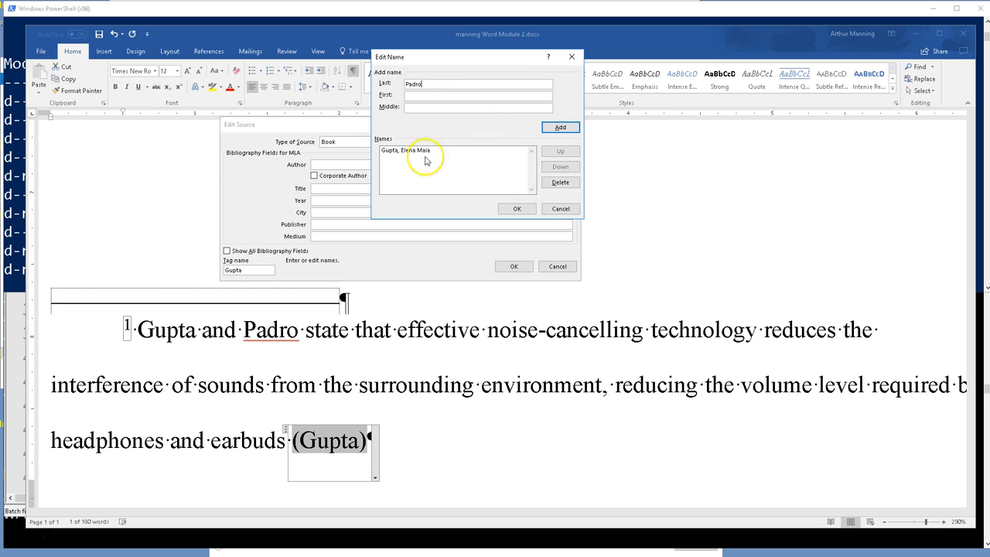
{"action": "left_click", "coordinate": [413, 94]}
{"action": "type", "text": "Adel"}
{"action": "type", "text": "bert"}
{"action": "type", "text": "Lu"}
{"action": "type", "text": "is"}
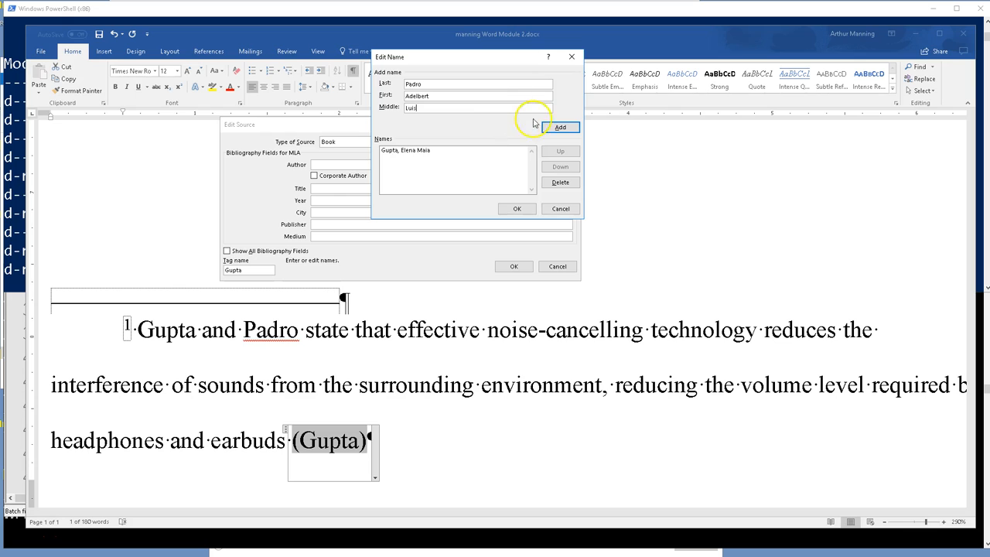
{"action": "left_click", "coordinate": [560, 126]}
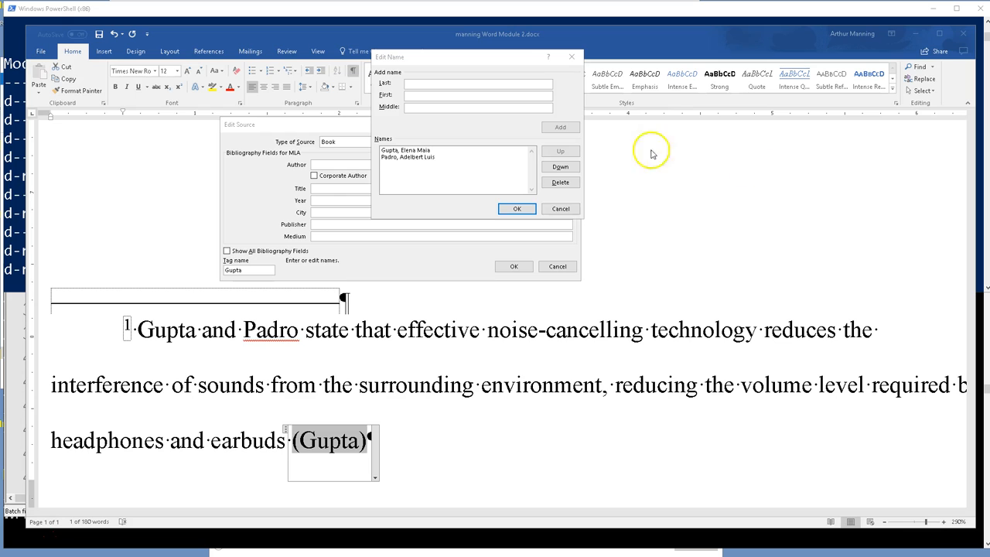
{"action": "left_click", "coordinate": [517, 210]}
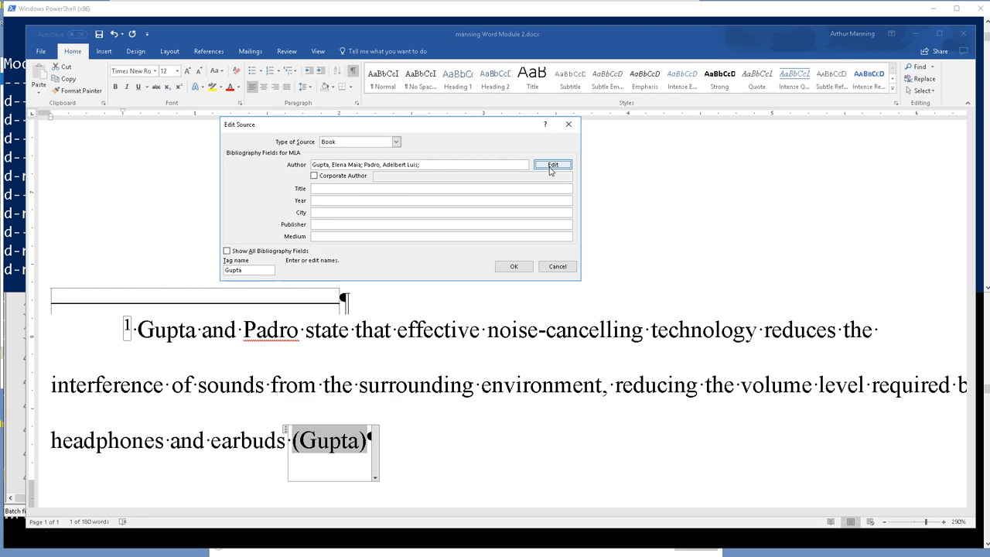
Step: Enter Hearing Protection Methods as the book source's title and 2017 as its year
{"action": "left_click", "coordinate": [358, 191]}
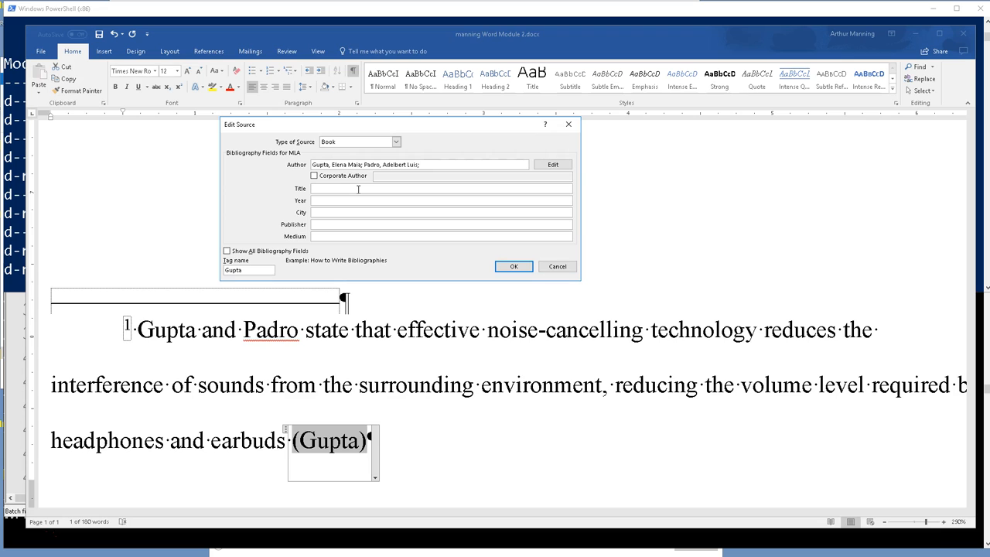
{"action": "type", "text": "Hearing Protection Methods"}
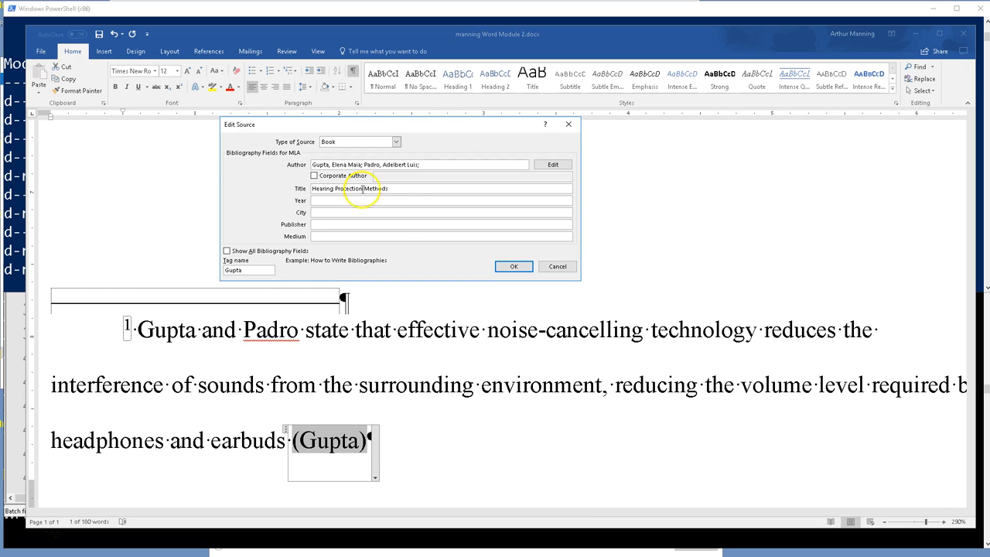
{"action": "left_click", "coordinate": [343, 201]}
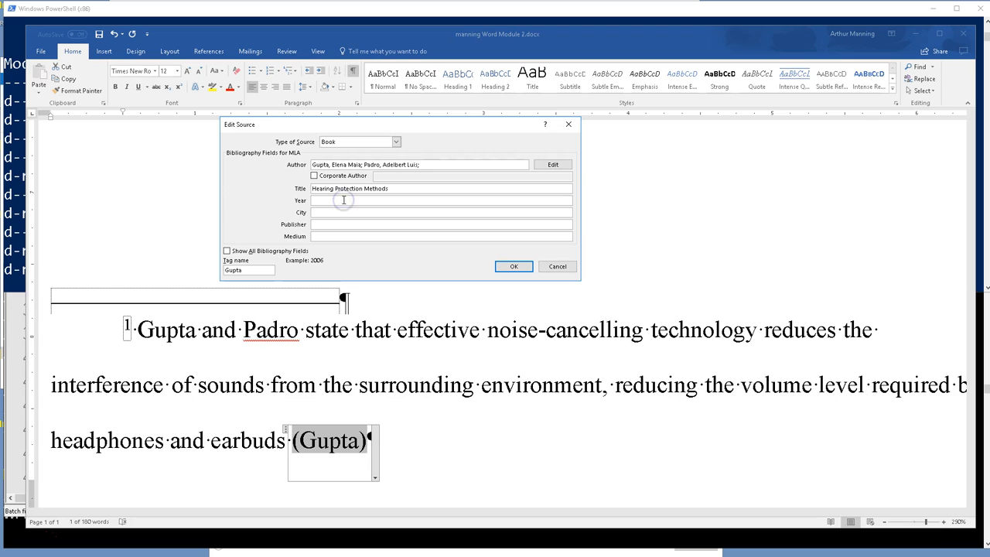
{"action": "type", "text": "2017"}
Step: Enter the city Orlando, publisher Palm Press and medium Print for the book source, then save the source
{"action": "left_click", "coordinate": [341, 212]}
{"action": "type", "text": "Orlando"}
{"action": "key", "text": "Tab"}
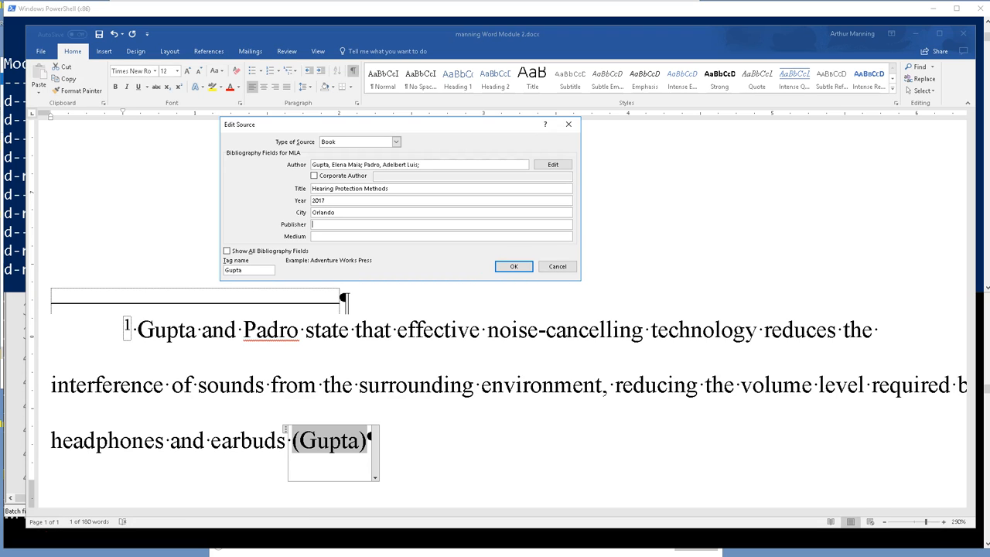
{"action": "type", "text": "Palm Press"}
{"action": "key", "text": "Tab"}
{"action": "type", "text": "Print"}
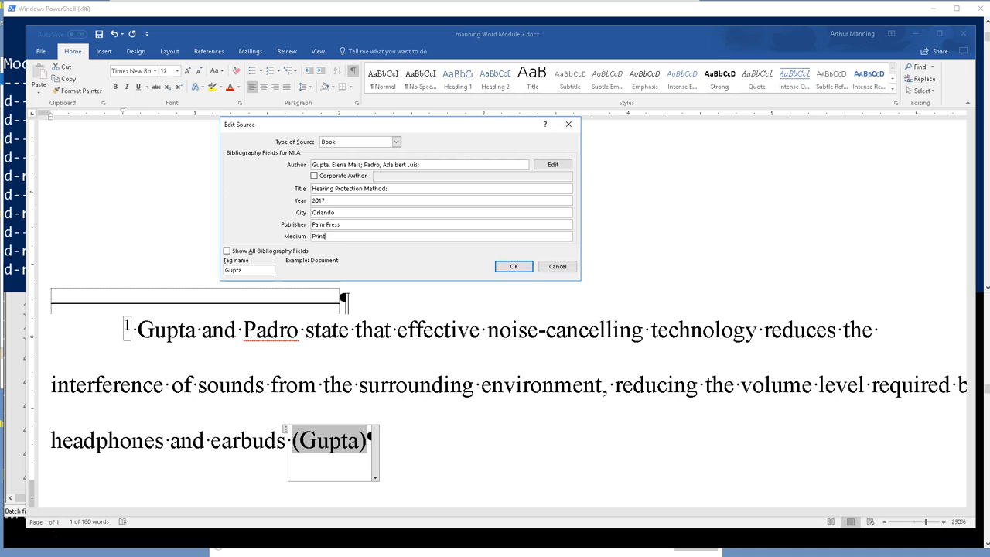
{"action": "left_click", "coordinate": [526, 267]}
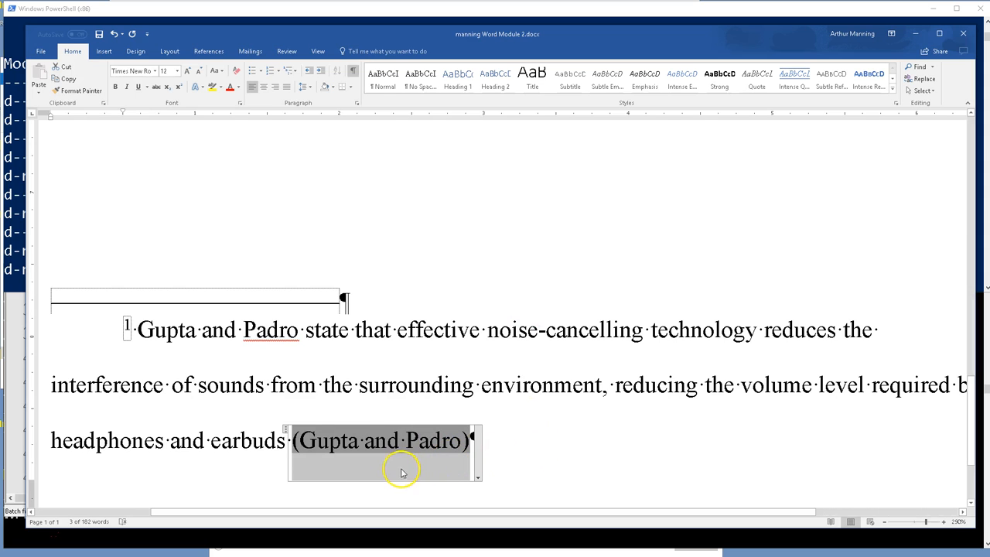
Step: Edit the footnote's citation to add pages 75-78 and suppress the author and title
{"action": "scroll", "coordinate": [381, 454], "scroll_direction": "down", "scroll_amount": 1}
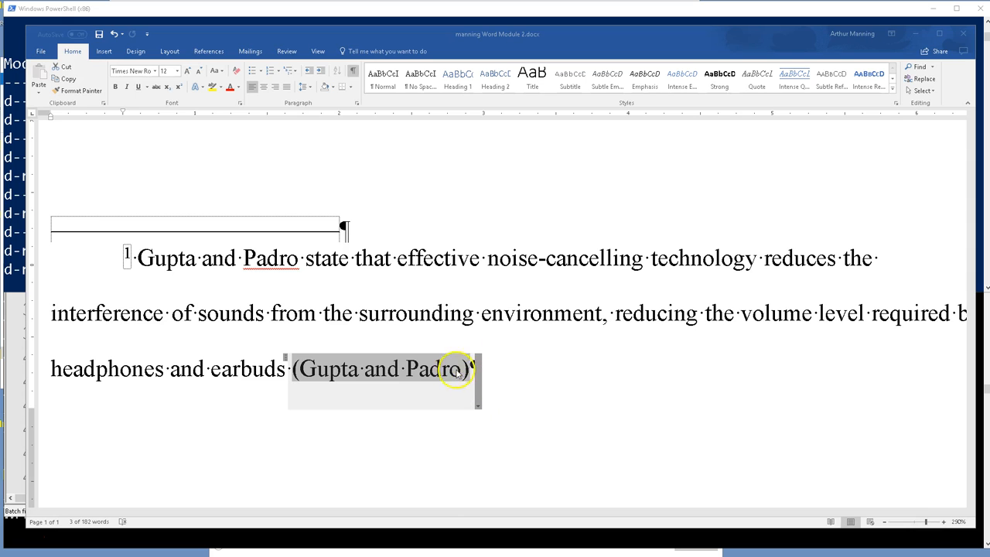
{"action": "left_click", "coordinate": [480, 405]}
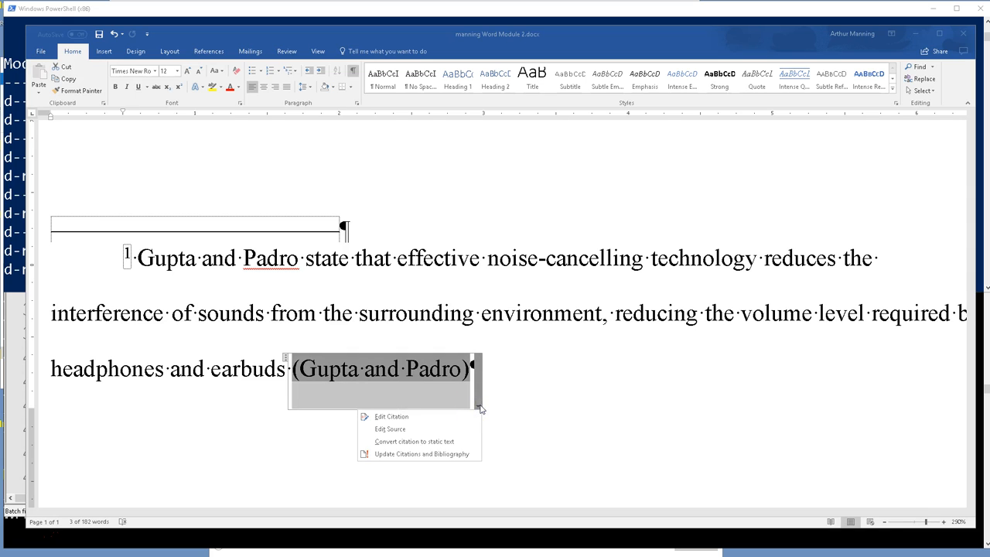
{"action": "left_click", "coordinate": [399, 418]}
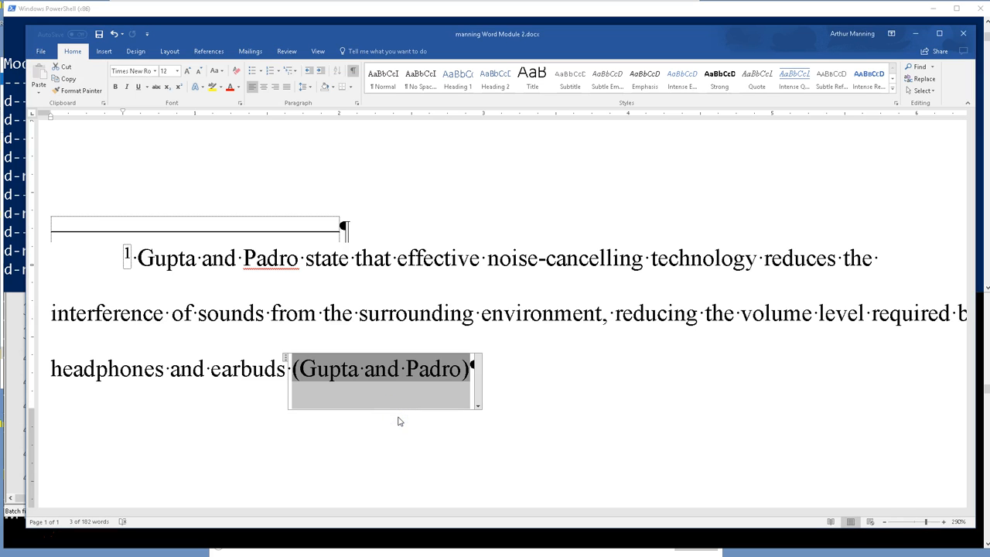
{"action": "left_click", "coordinate": [432, 428]}
{"action": "left_click", "coordinate": [496, 434]}
{"action": "left_click", "coordinate": [541, 273]}
{"action": "mouse_move", "coordinate": [413, 34]}
{"action": "left_mouse_down"}
{"action": "mouse_move", "coordinate": [480, 37]}
{"action": "mouse_move", "coordinate": [443, 353]}
{"action": "mouse_move", "coordinate": [436, 168]}
{"action": "mouse_move", "coordinate": [413, 40]}
{"action": "left_mouse_up"}
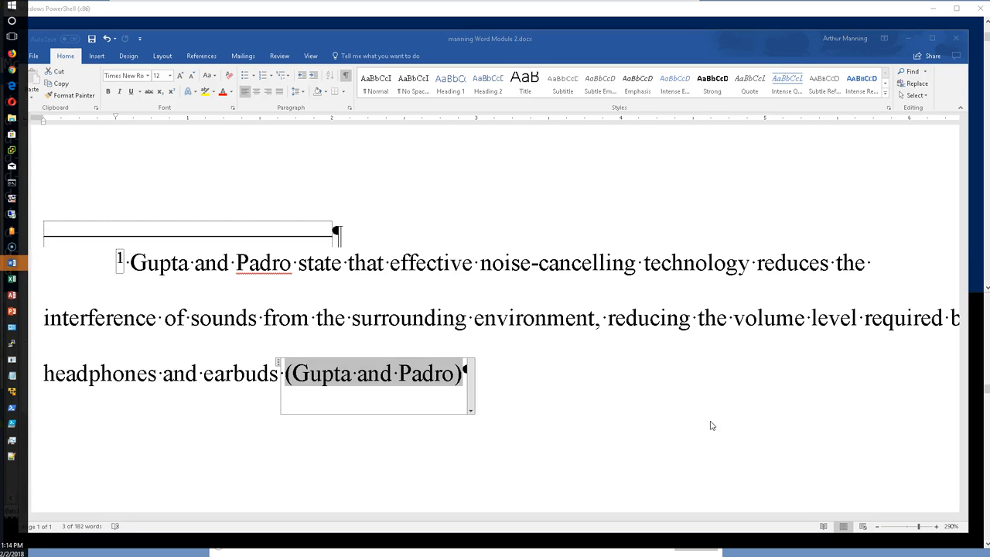
{"action": "left_click_drag", "start_coordinate": [394, 112], "coordinate": [456, 187]}
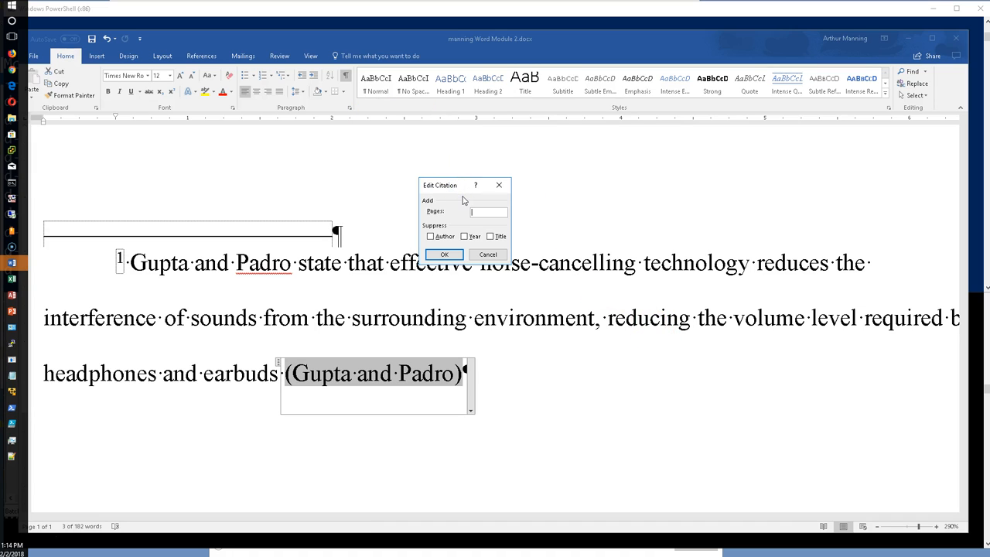
{"action": "left_click", "coordinate": [471, 211]}
{"action": "type", "text": "75-78"}
{"action": "left_click", "coordinate": [430, 236]}
{"action": "left_click", "coordinate": [491, 238]}
{"action": "left_click", "coordinate": [444, 254]}
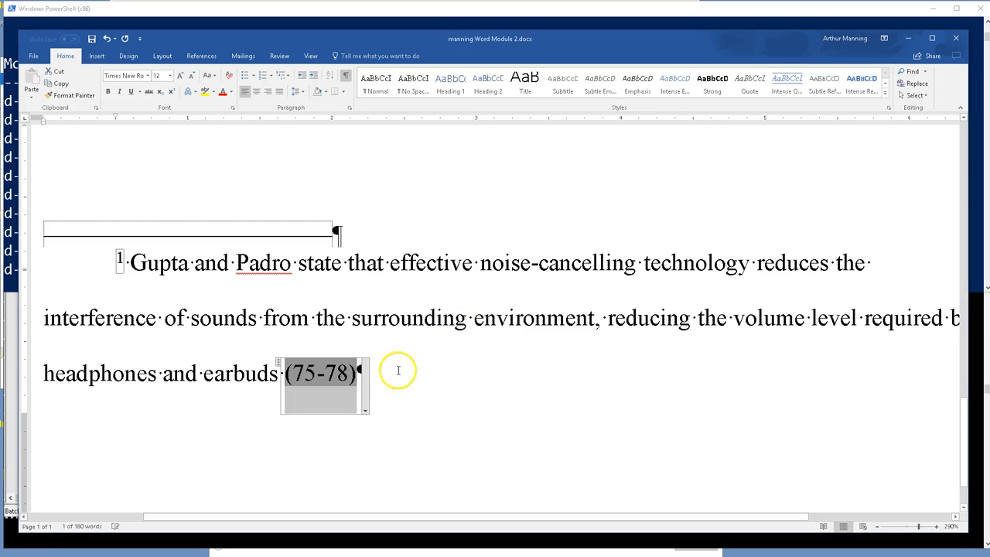
Step: Dismiss the citation's options and save the document under its existing name
{"action": "left_click", "coordinate": [367, 414]}
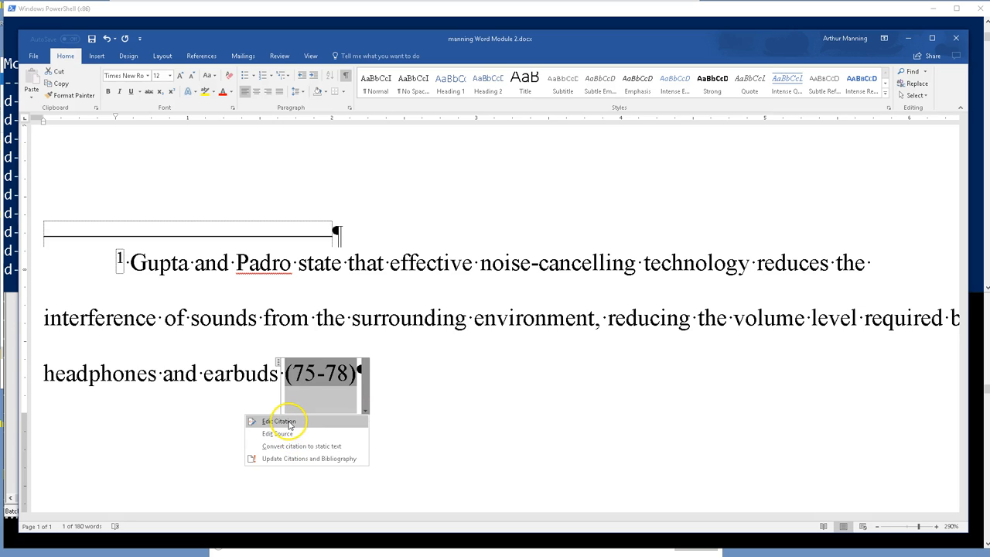
{"action": "left_click", "coordinate": [458, 385]}
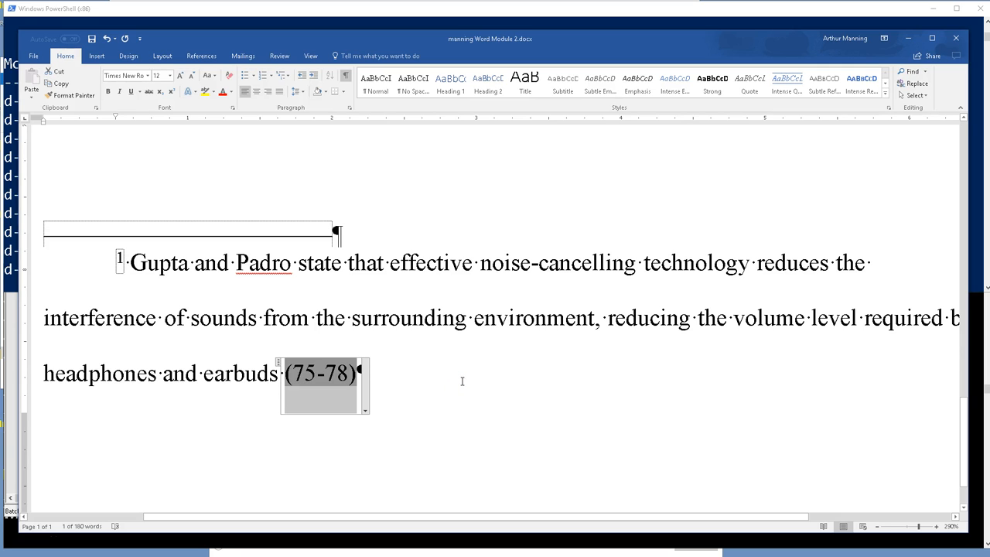
{"action": "left_click", "coordinate": [463, 380]}
{"action": "key", "text": "ctrl+s"}
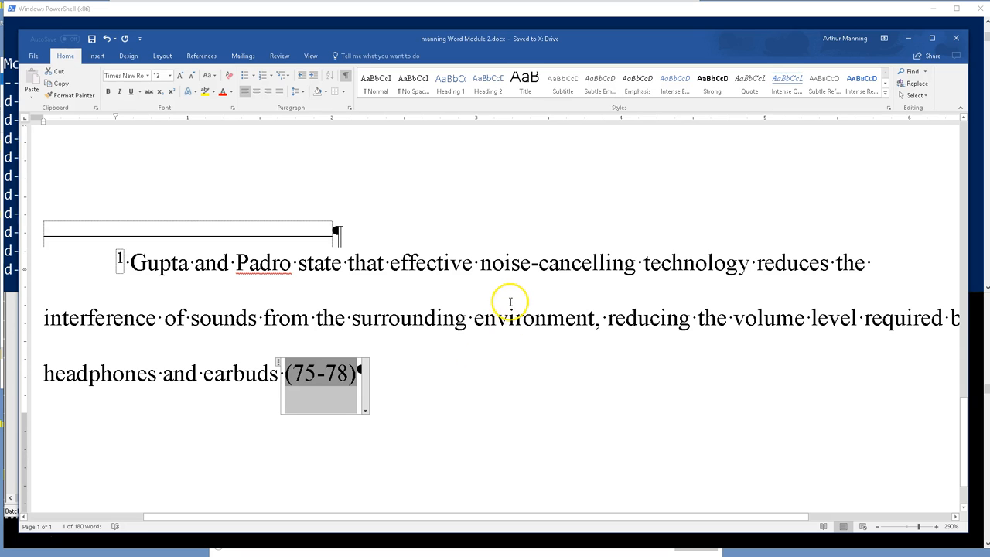
Step: Check the footnote citation's page range and its author and title suppression options
{"action": "left_click", "coordinate": [366, 411]}
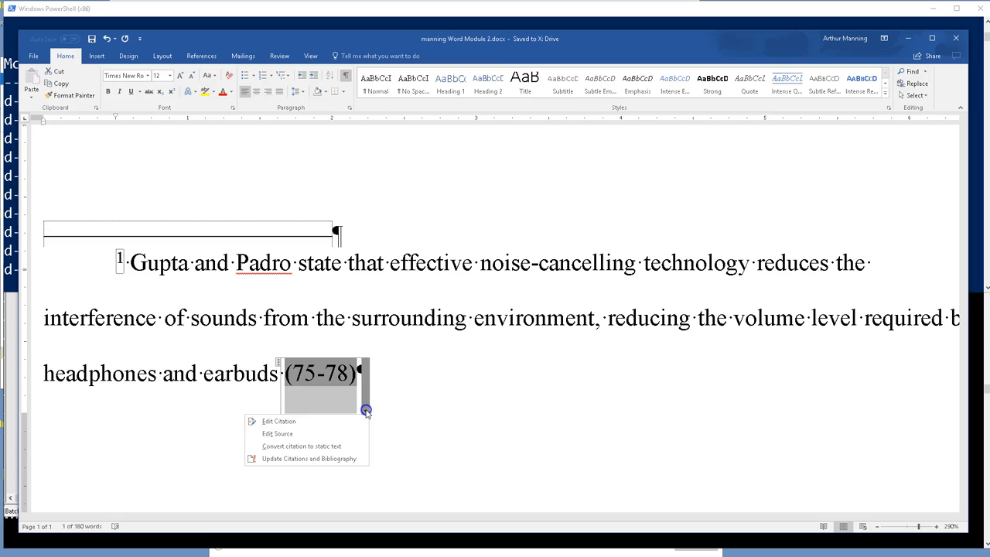
{"action": "left_click", "coordinate": [280, 421]}
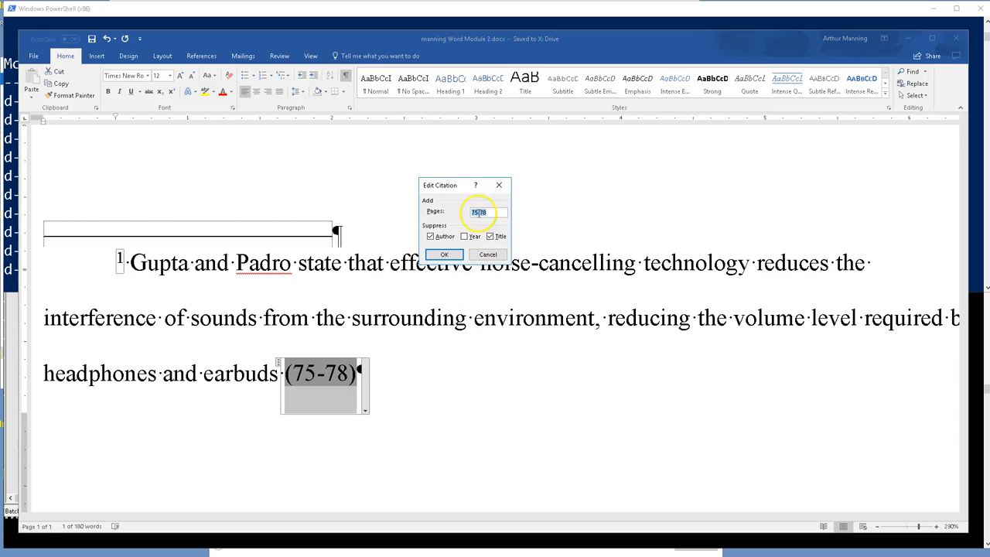
{"action": "left_click", "coordinate": [430, 237]}
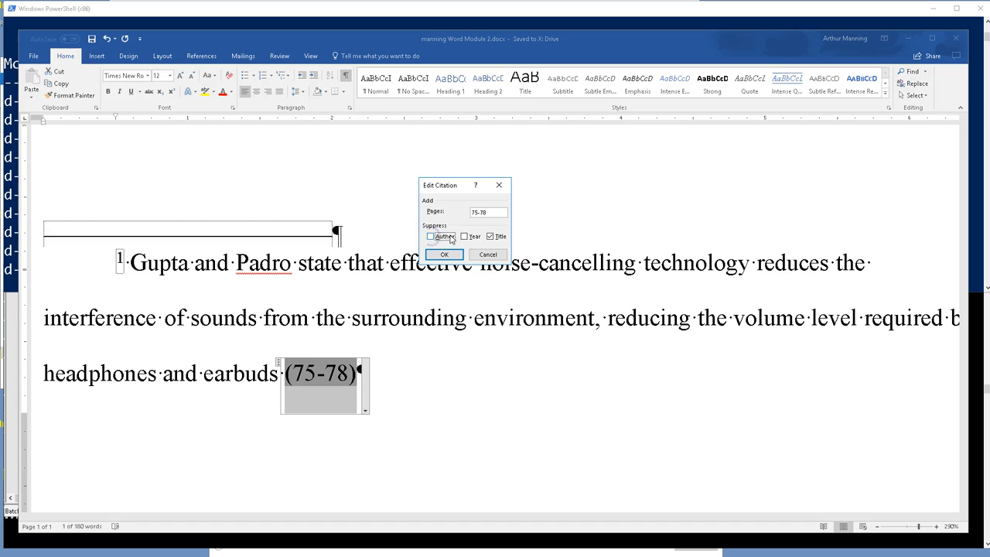
{"action": "left_click", "coordinate": [489, 236]}
{"action": "left_click", "coordinate": [430, 236]}
{"action": "left_click", "coordinate": [453, 256]}
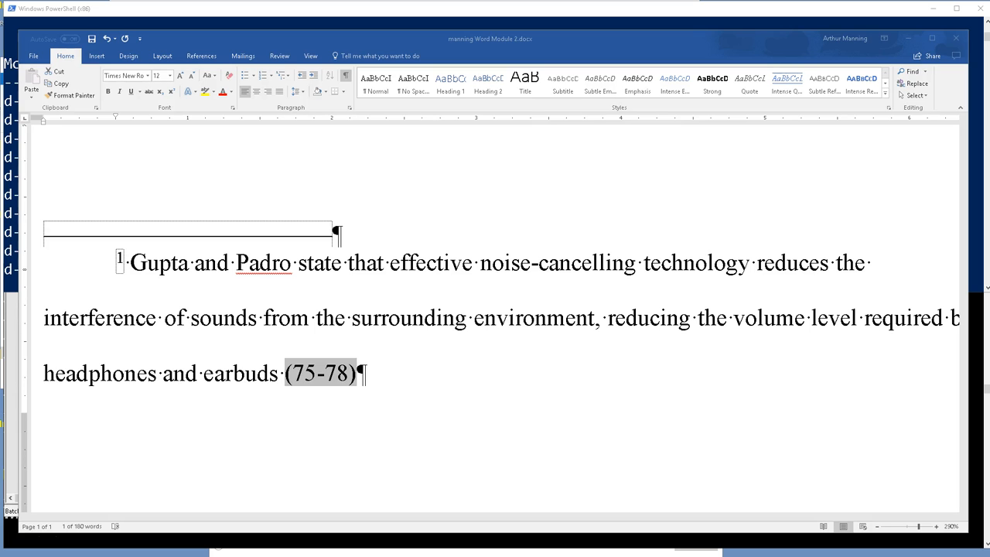
Step: Start a new paragraph after the footnote reference and paste the copied passage about volume level and hearing loss as text only
{"action": "scroll", "coordinate": [435, 301], "scroll_direction": "up", "scroll_amount": 3}
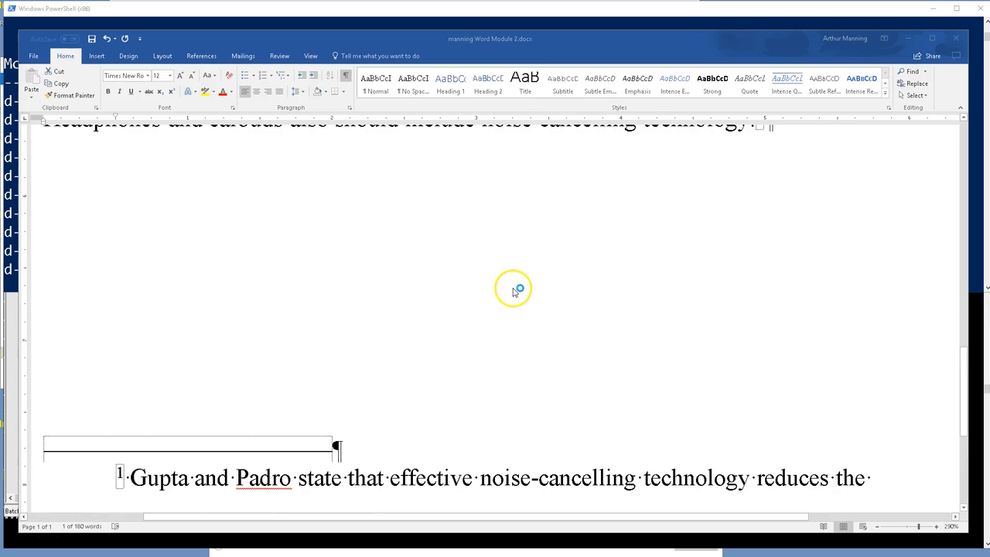
{"action": "left_click", "coordinate": [818, 260]}
{"action": "left_click", "coordinate": [763, 263]}
{"action": "left_click", "coordinate": [789, 261]}
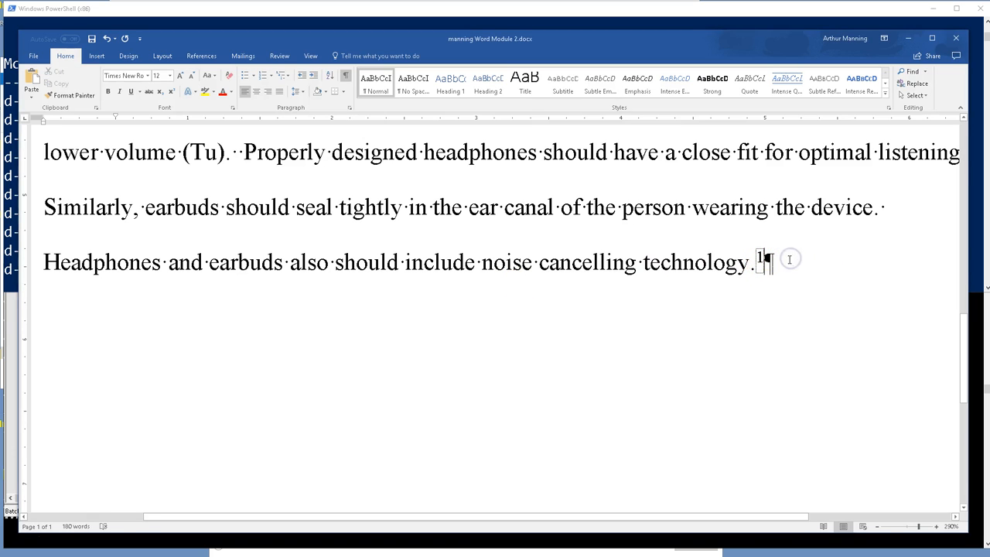
{"action": "key", "text": "Return"}
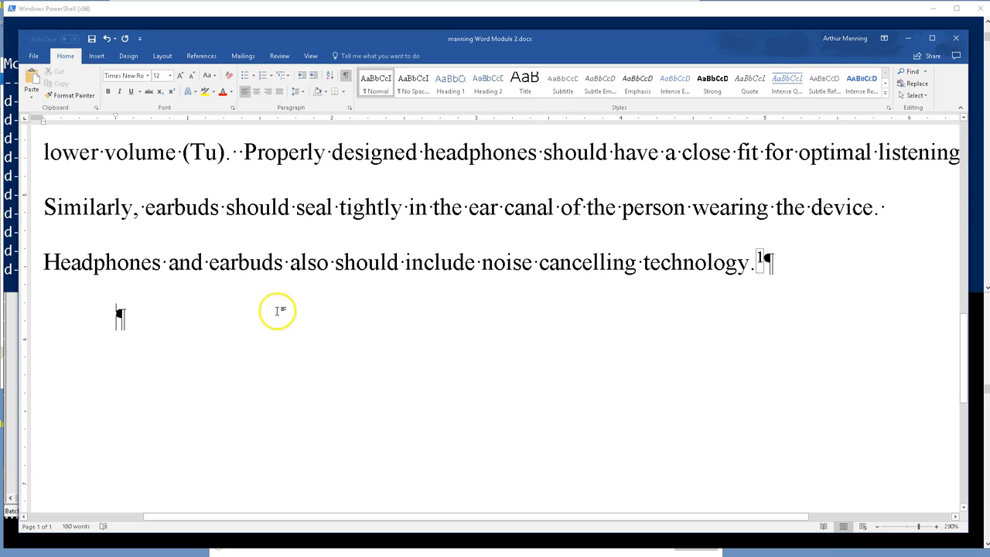
{"action": "right_click", "coordinate": [135, 318]}
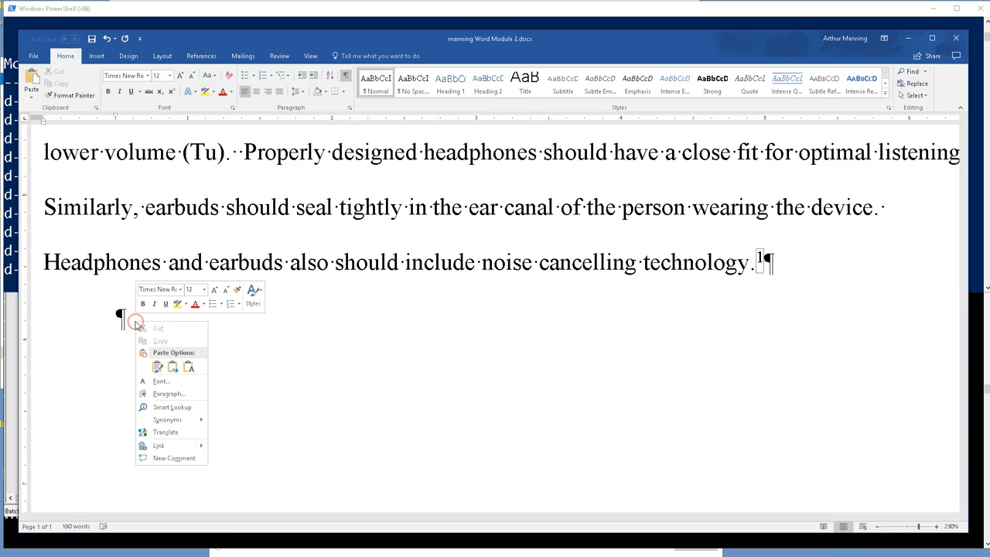
{"action": "left_click", "coordinate": [188, 367]}
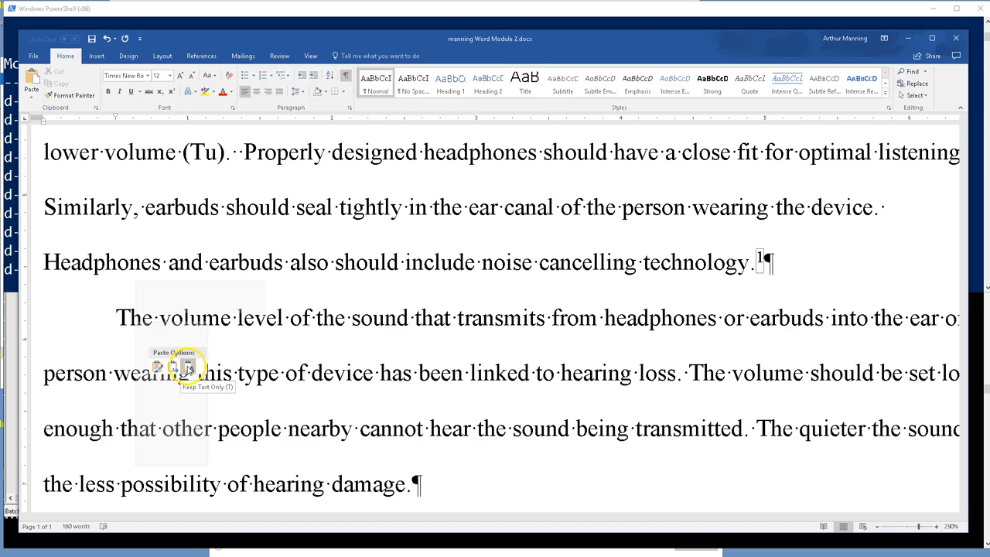
{"action": "scroll", "coordinate": [552, 433], "scroll_direction": "down", "scroll_amount": 2}
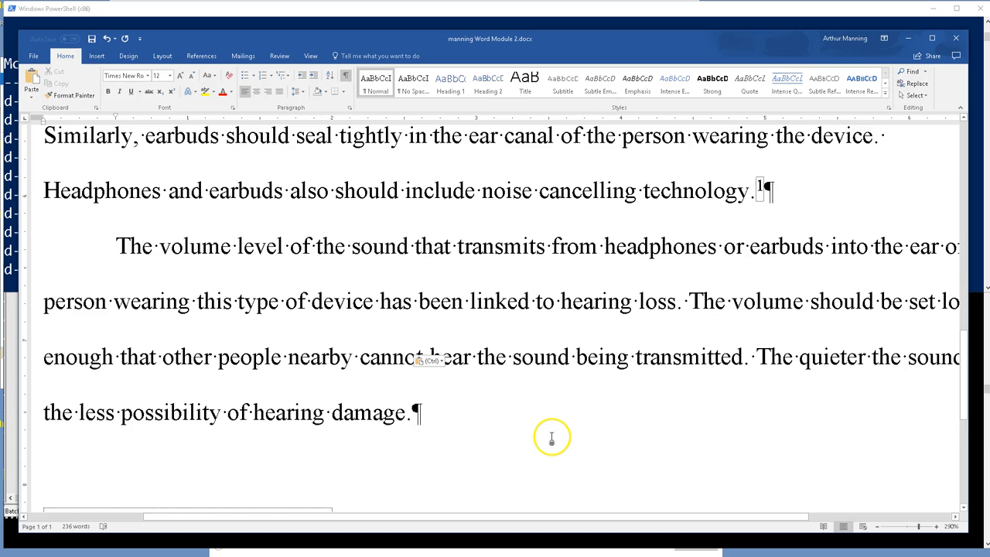
Step: Hide the formatting marks, widen the window slightly and zoom out to 280% so that the full text lines fit
{"action": "left_click", "coordinate": [346, 75]}
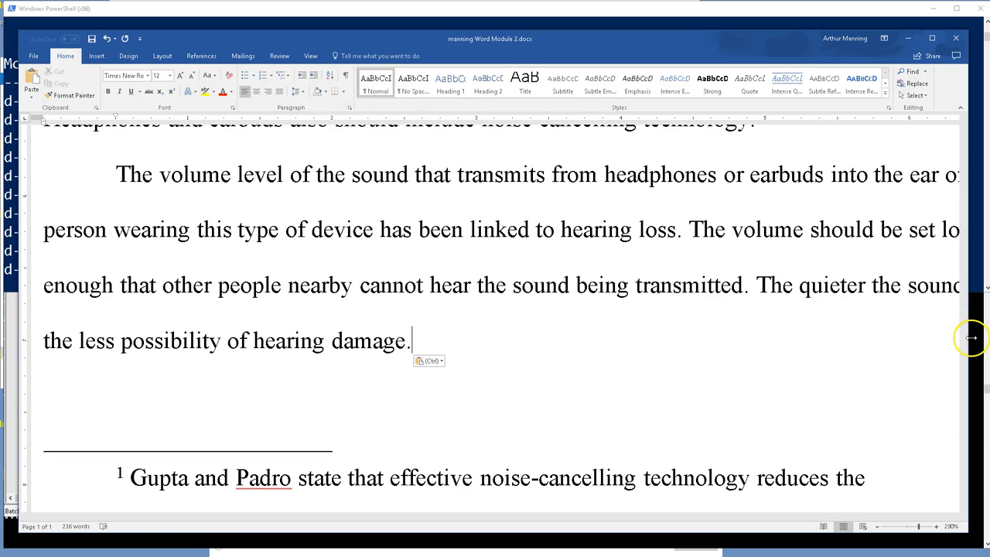
{"action": "left_click_drag", "start_coordinate": [977, 337], "coordinate": [985, 337]}
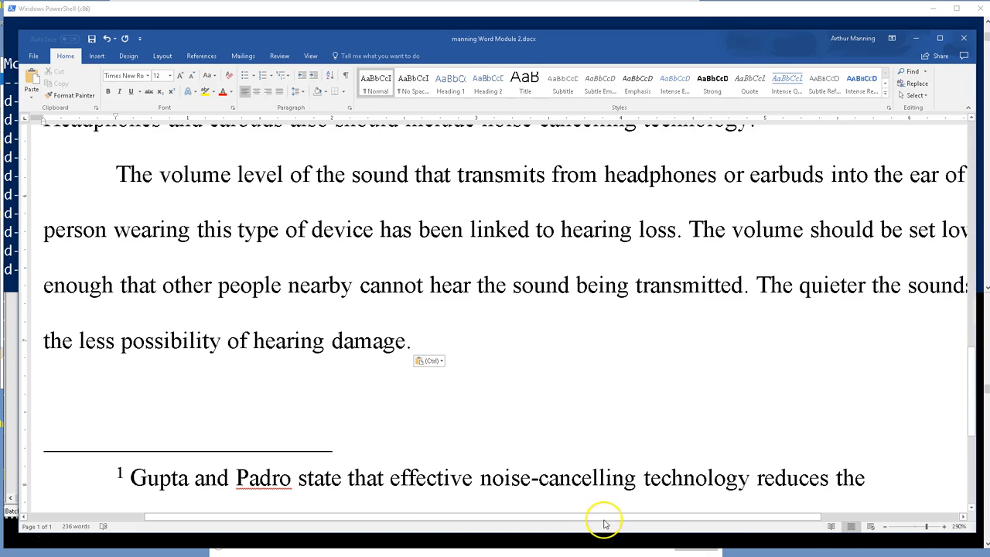
{"action": "mouse_move", "coordinate": [595, 516]}
{"action": "left_mouse_down"}
{"action": "mouse_move", "coordinate": [619, 523]}
{"action": "mouse_move", "coordinate": [604, 526]}
{"action": "left_mouse_up"}
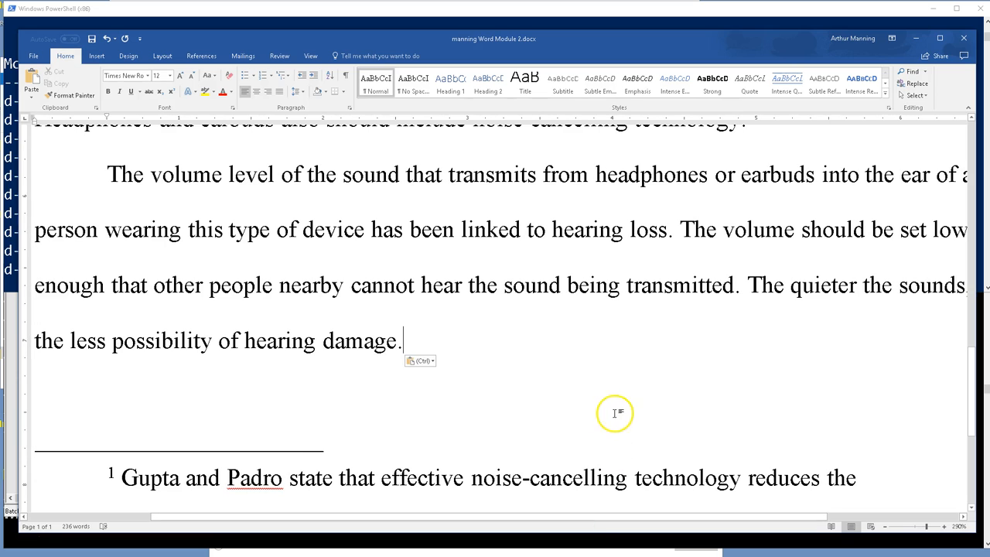
{"action": "scroll", "coordinate": [615, 413], "scroll_direction": "down", "scroll_amount": 1, "text": "ctrl"}
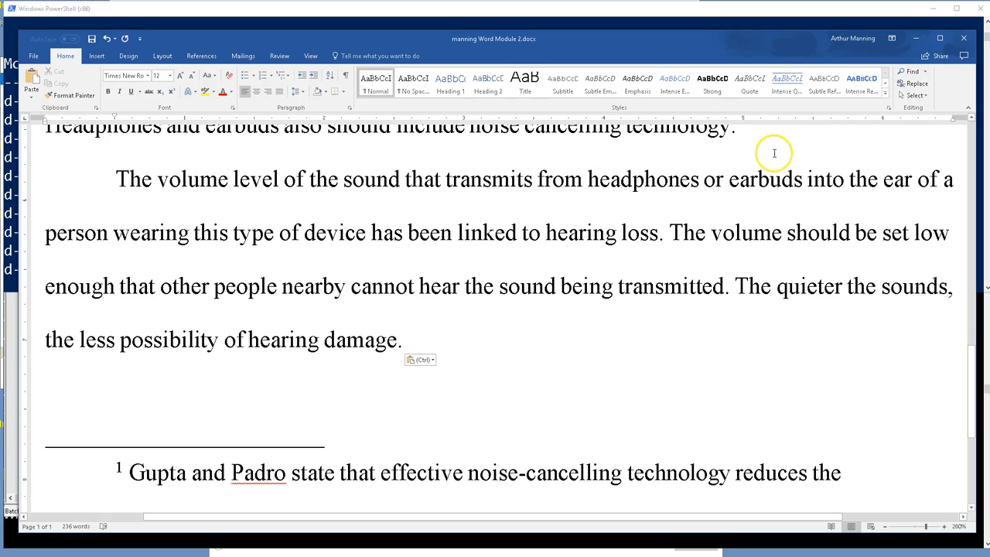
{"action": "scroll", "coordinate": [771, 149], "scroll_direction": "up", "scroll_amount": 1}
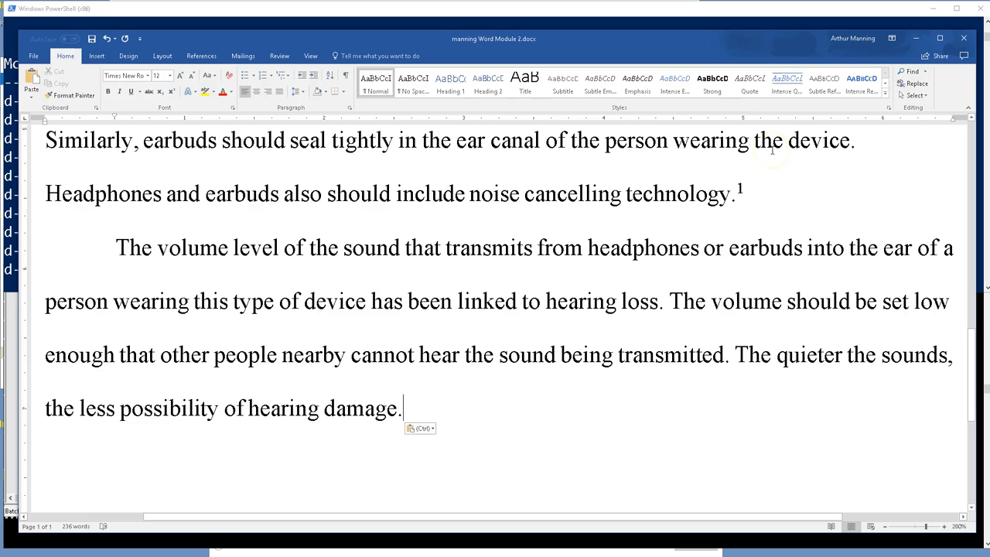
{"action": "scroll", "coordinate": [772, 149], "scroll_direction": "down", "scroll_amount": 1}
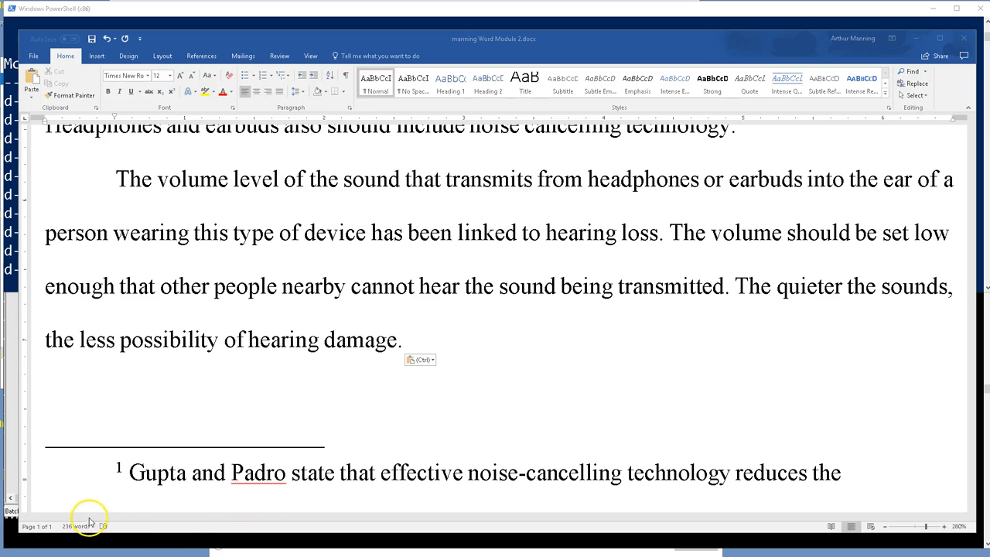
Step: Paste the copied text starting "Further, listening at a higher volume" as text only after "hearing damage.", separated by a space
{"action": "left_click", "coordinate": [953, 471]}
{"action": "key", "text": "Escape"}
{"action": "left_click", "coordinate": [409, 341]}
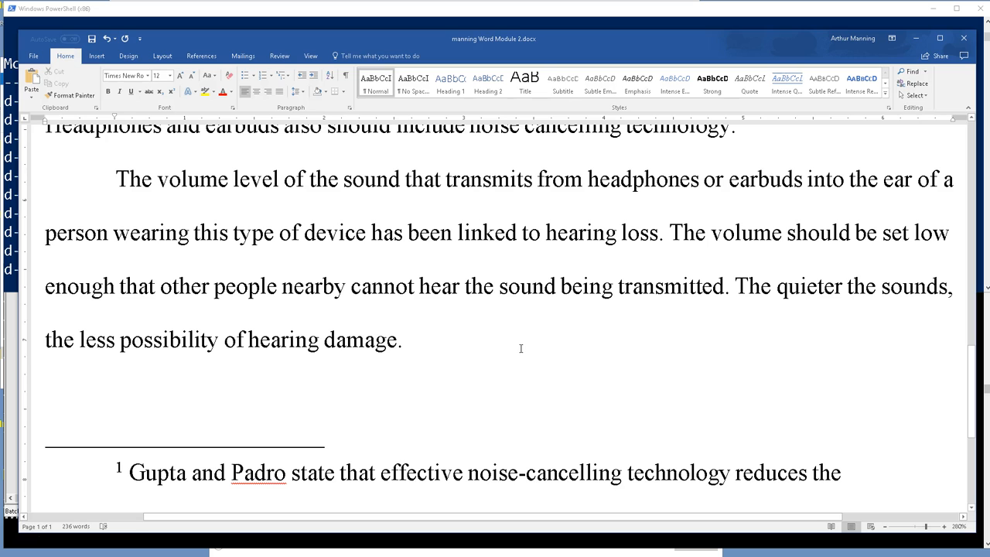
{"action": "scroll", "coordinate": [518, 350], "scroll_direction": "down", "scroll_amount": 2, "text": "ctrl"}
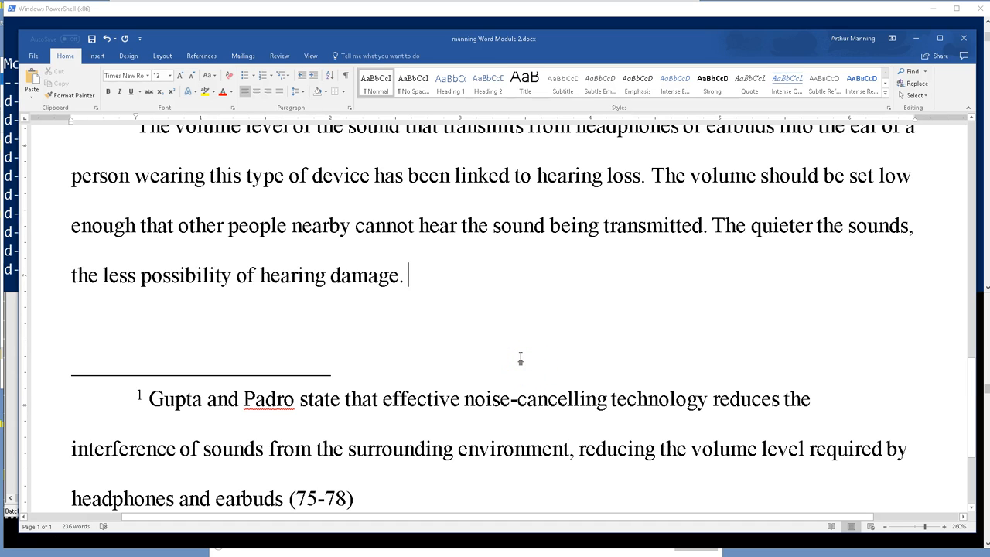
{"action": "left_click", "coordinate": [531, 364]}
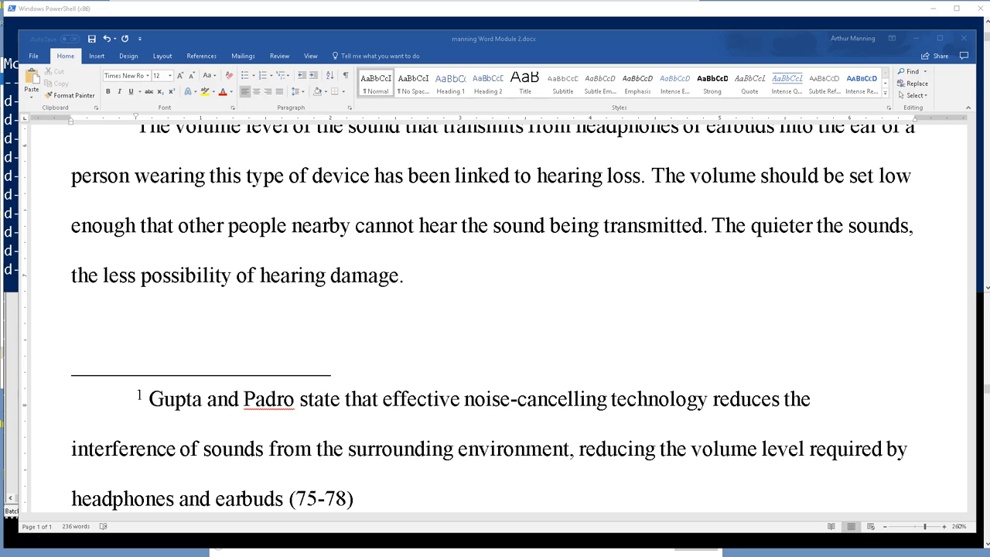
{"action": "left_click", "coordinate": [406, 277]}
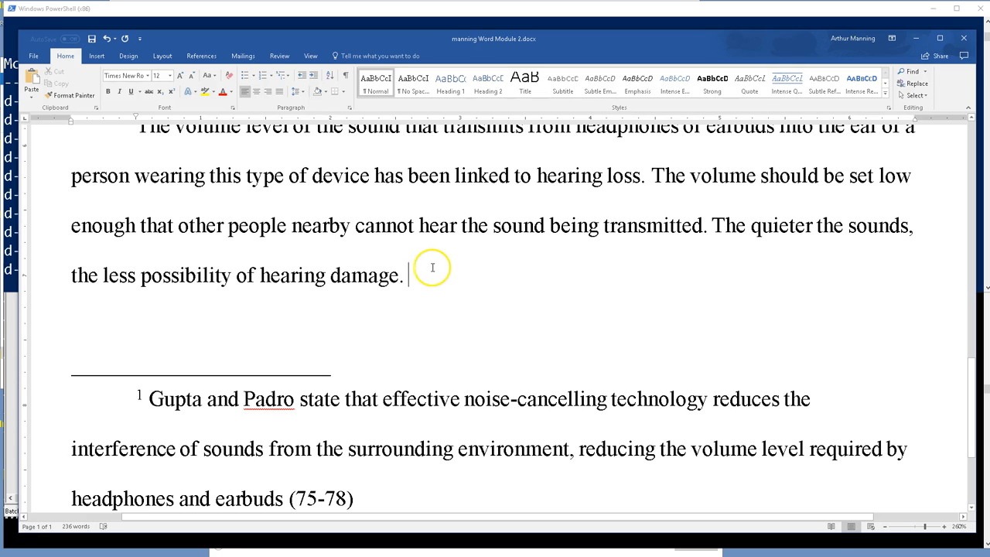
{"action": "right_click", "coordinate": [418, 280]}
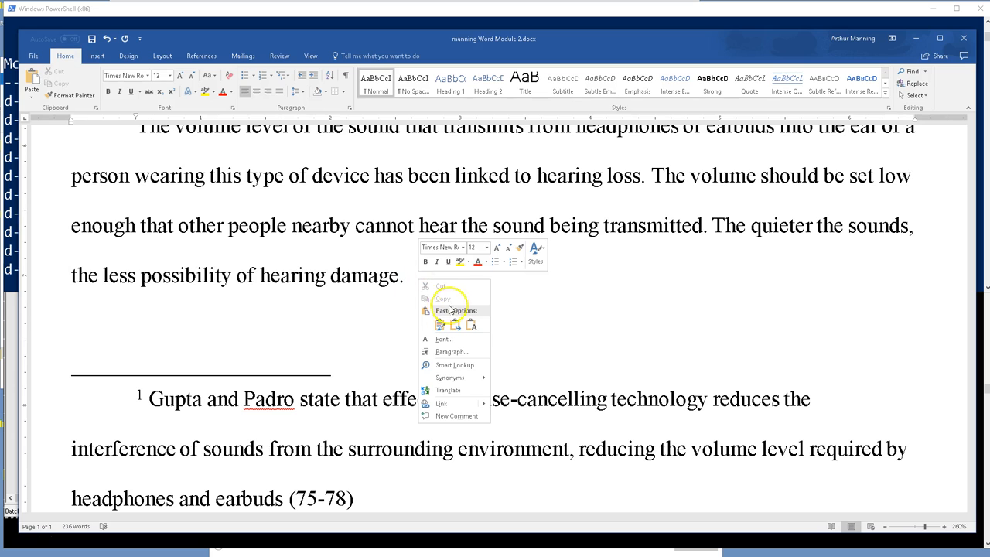
{"action": "left_click", "coordinate": [471, 324]}
{"action": "left_click", "coordinate": [471, 325]}
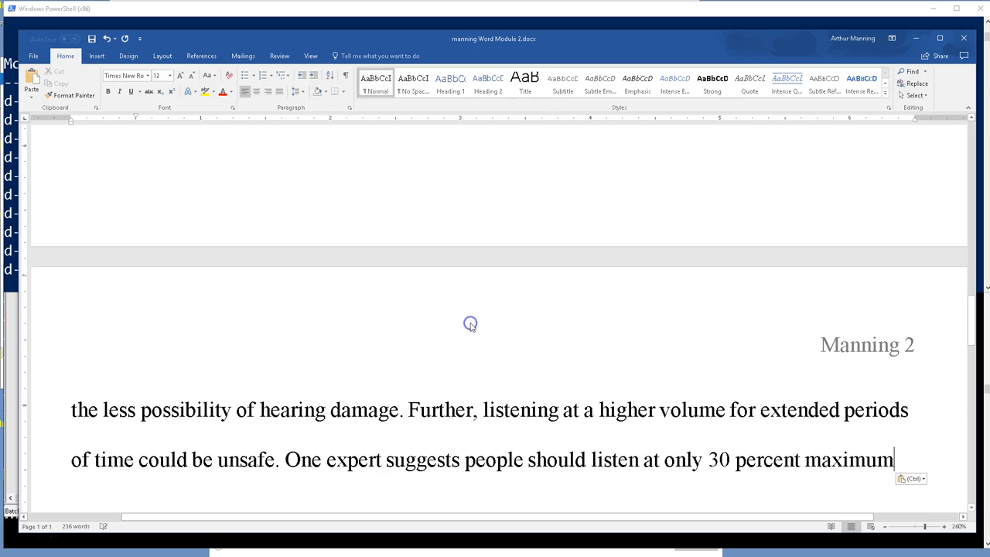
Step: Hide the white space between the first and second pages and zoom out to 210%
{"action": "scroll", "coordinate": [474, 322], "scroll_direction": "up", "scroll_amount": 1}
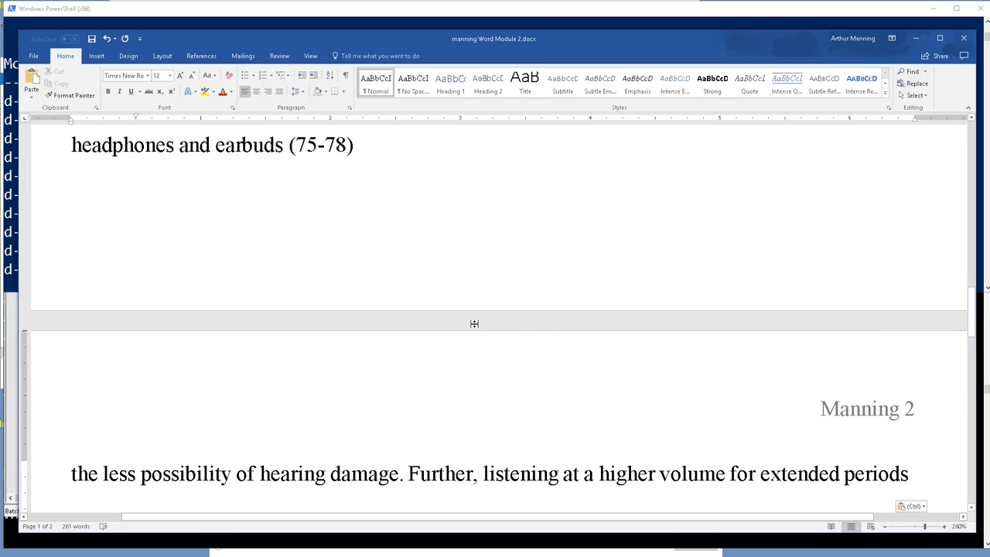
{"action": "double_click", "coordinate": [479, 320]}
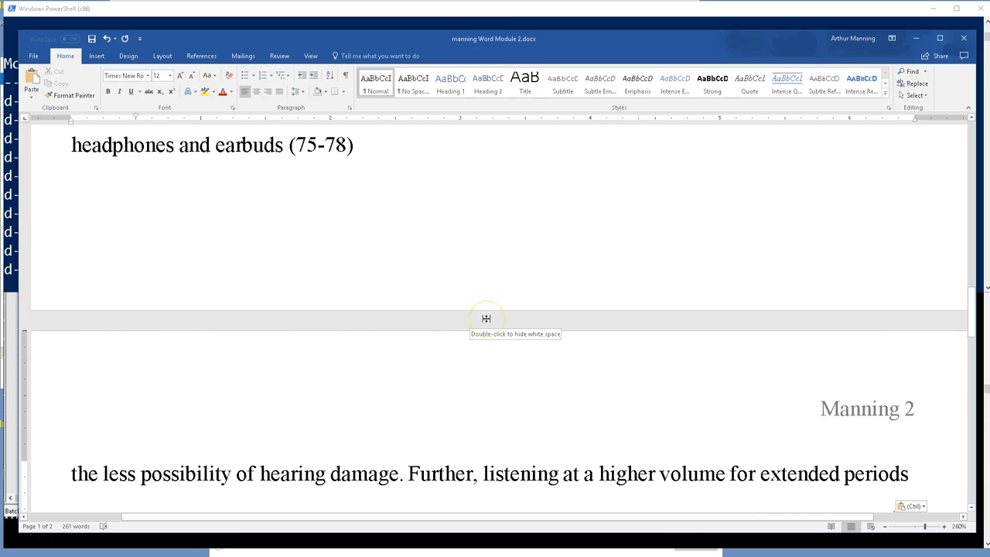
{"action": "left_click", "coordinate": [472, 321]}
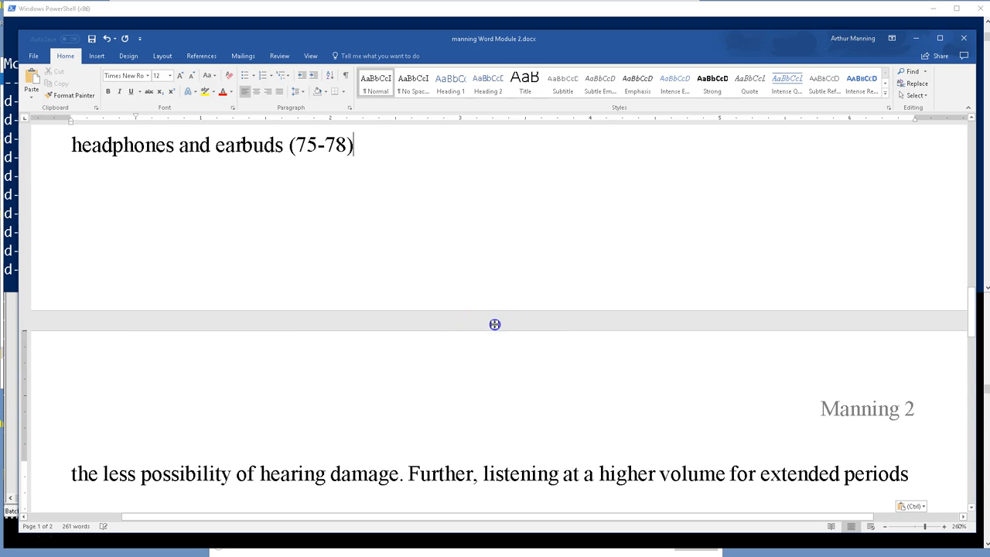
{"action": "double_click", "coordinate": [495, 323]}
{"action": "scroll", "coordinate": [497, 321], "scroll_direction": "up", "scroll_amount": 4}
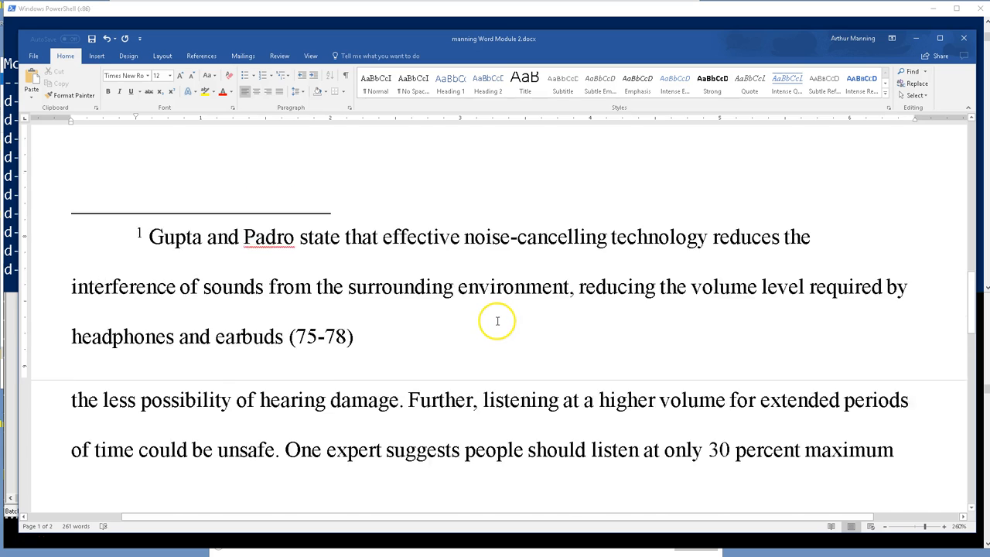
{"action": "scroll", "coordinate": [498, 321], "scroll_direction": "up", "scroll_amount": 1}
{"action": "scroll", "coordinate": [472, 320], "scroll_direction": "down", "scroll_amount": 3, "text": "ctrl"}
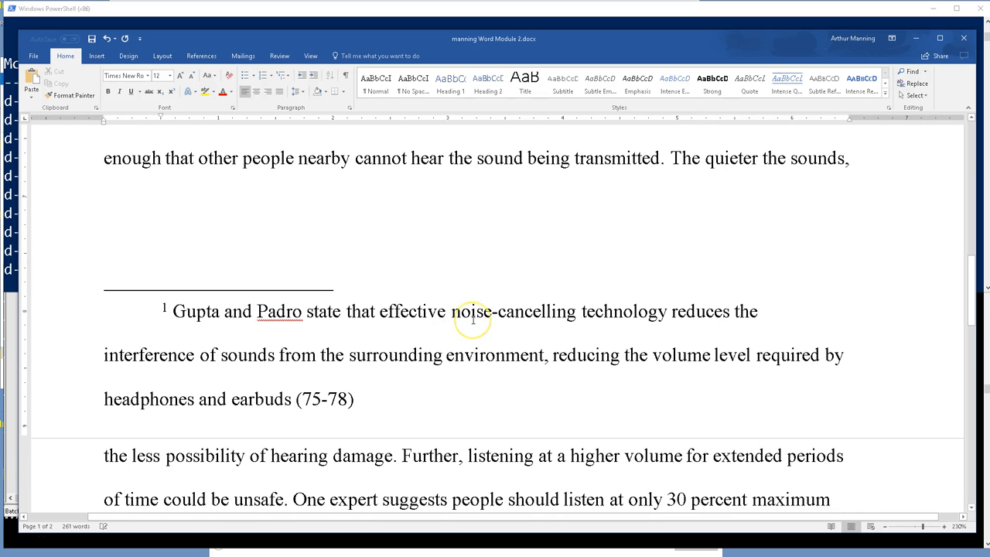
{"action": "scroll", "coordinate": [473, 320], "scroll_direction": "down", "scroll_amount": 1}
{"action": "scroll", "coordinate": [472, 319], "scroll_direction": "up", "scroll_amount": 1}
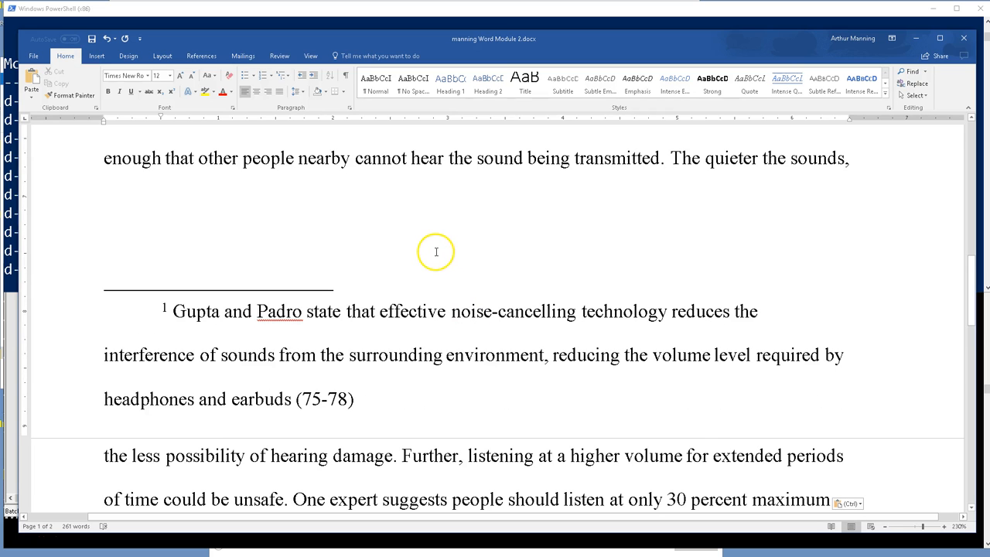
{"action": "scroll", "coordinate": [435, 252], "scroll_direction": "up", "scroll_amount": 1, "text": "ctrl"}
{"action": "scroll", "coordinate": [436, 252], "scroll_direction": "down", "scroll_amount": 3, "text": "ctrl"}
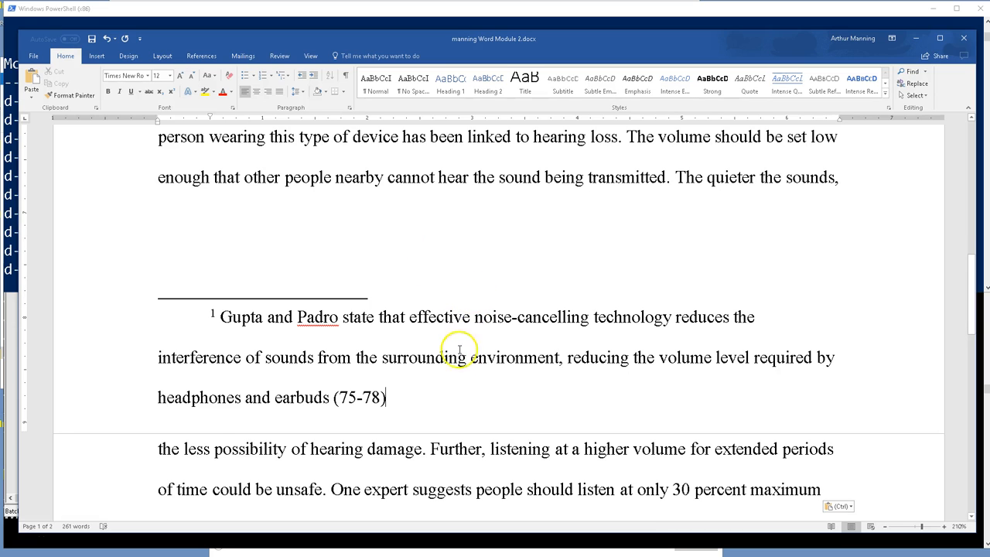
Step: Restore the white space between the two pages and hide it again
{"action": "double_click", "coordinate": [402, 435]}
{"action": "scroll", "coordinate": [418, 438], "scroll_direction": "down", "scroll_amount": 3}
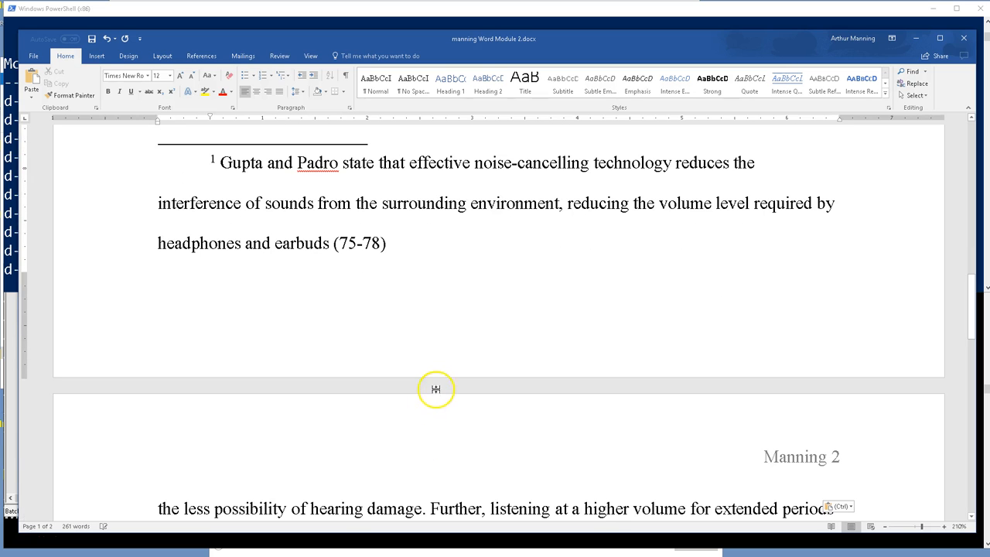
{"action": "double_click", "coordinate": [438, 387]}
{"action": "scroll", "coordinate": [439, 387], "scroll_direction": "up", "scroll_amount": 2}
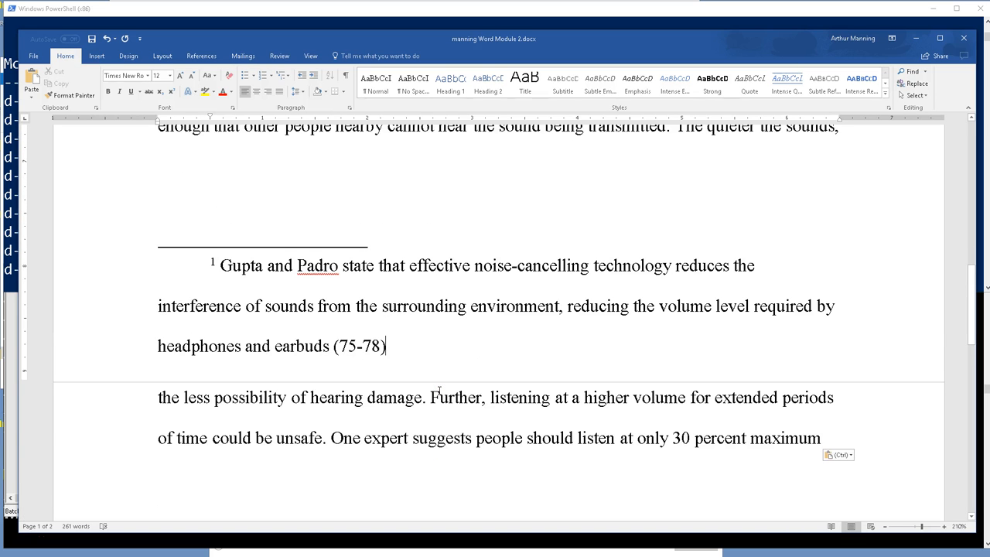
{"action": "scroll", "coordinate": [439, 391], "scroll_direction": "up", "scroll_amount": 1}
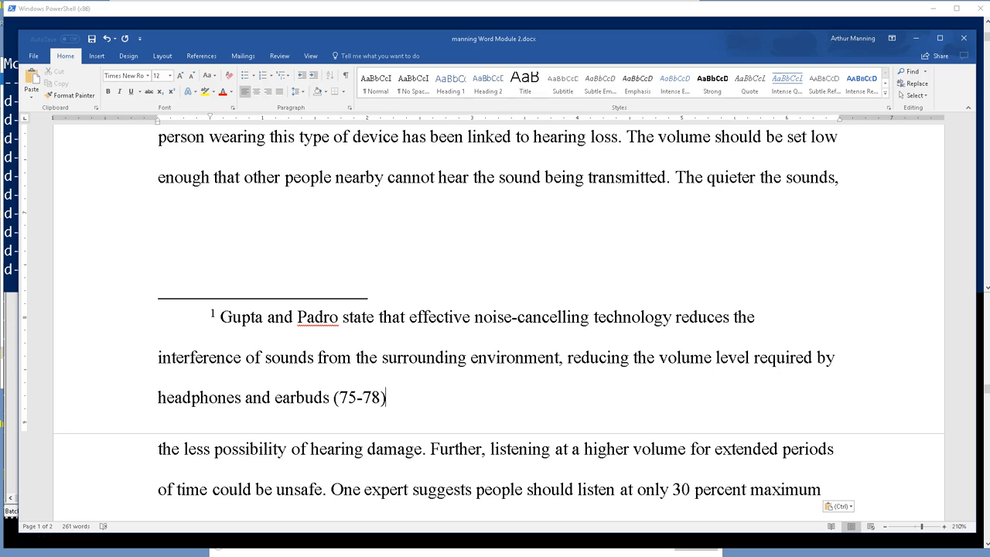
Step: Insert a citation placeholder tagged with the expert's last name after "30 percent maximum" and end the sentence with a period
{"action": "left_click", "coordinate": [828, 489]}
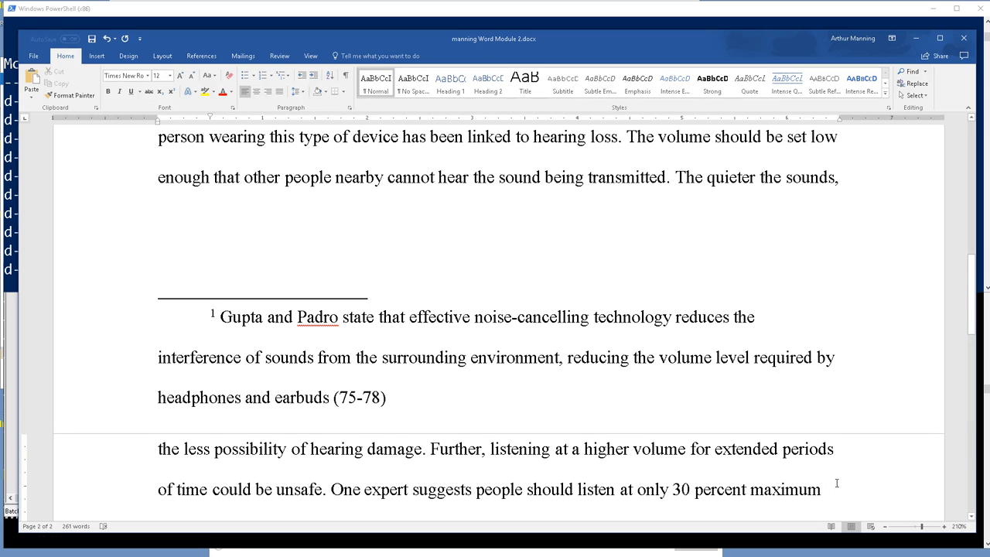
{"action": "left_click", "coordinate": [833, 486]}
{"action": "left_click", "coordinate": [200, 57]}
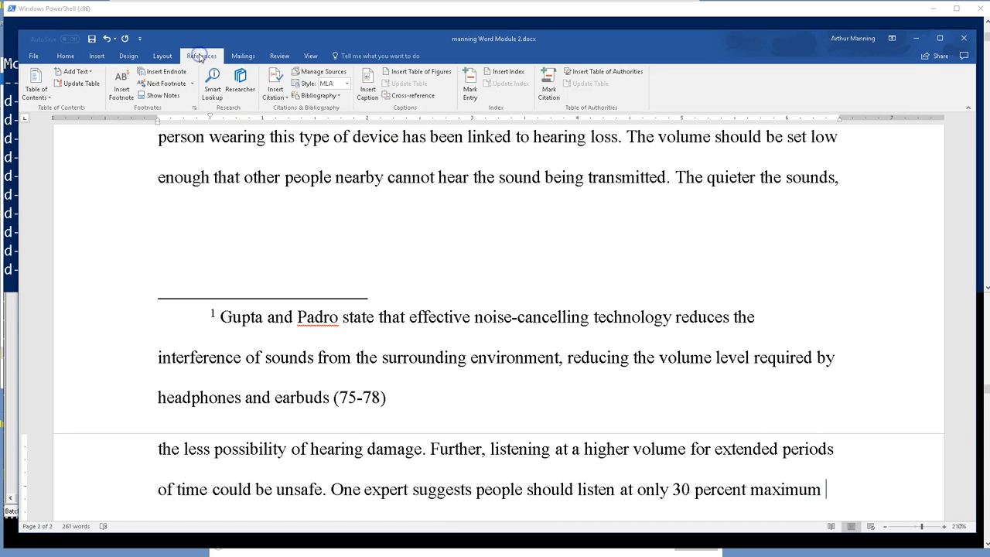
{"action": "left_click", "coordinate": [280, 96]}
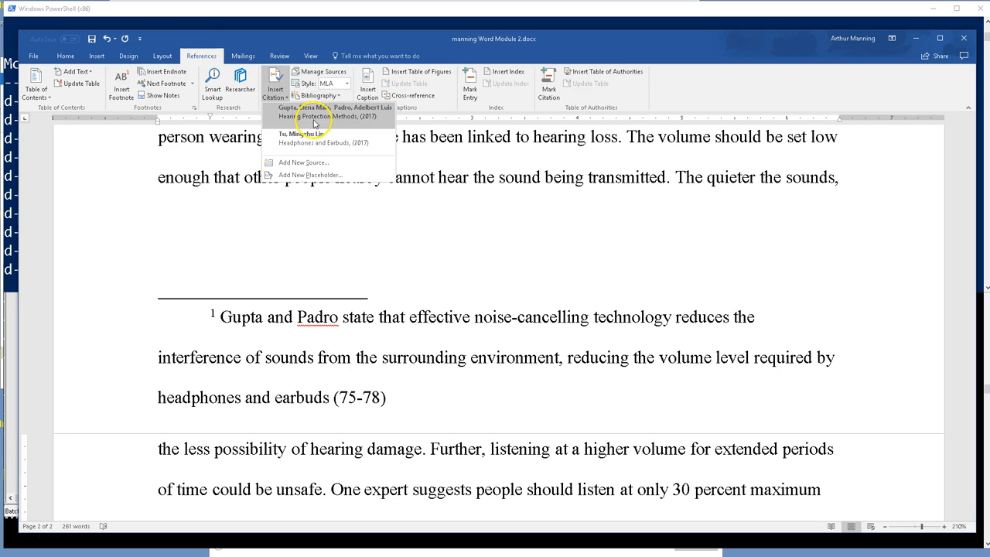
{"action": "left_click", "coordinate": [310, 177]}
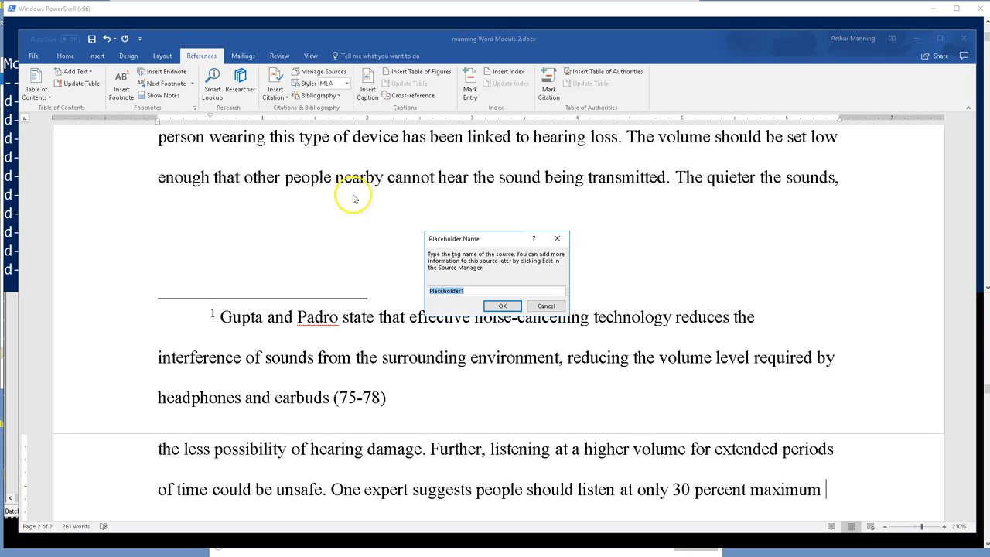
{"action": "left_click_drag", "start_coordinate": [483, 240], "coordinate": [831, 228]}
{"action": "type", "text": "Chamberlain"}
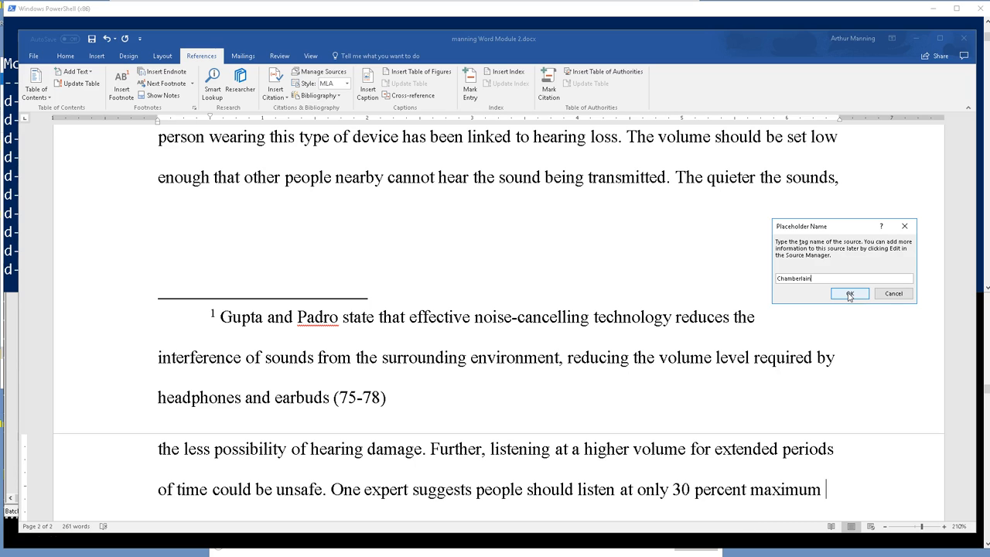
{"action": "left_click", "coordinate": [849, 293]}
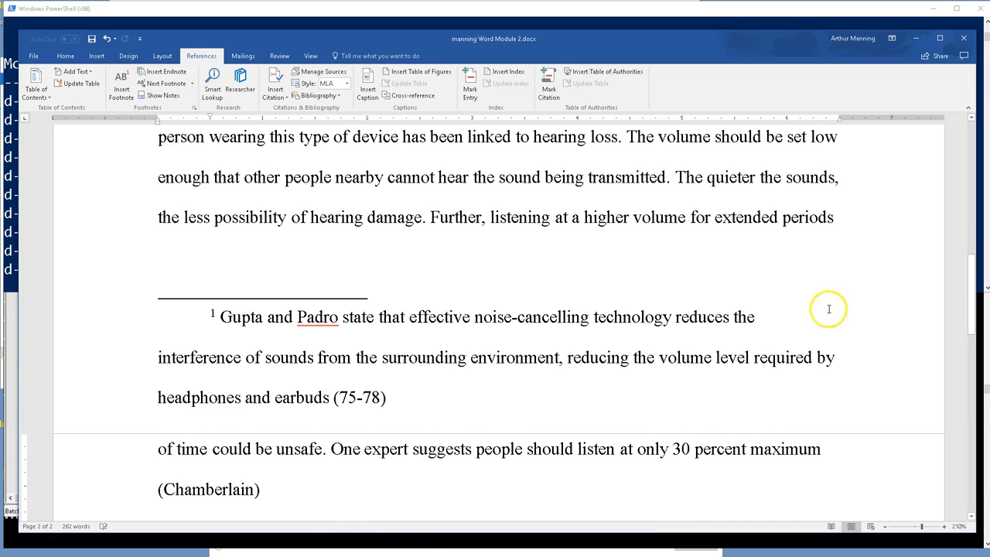
{"action": "type", "text": "."}
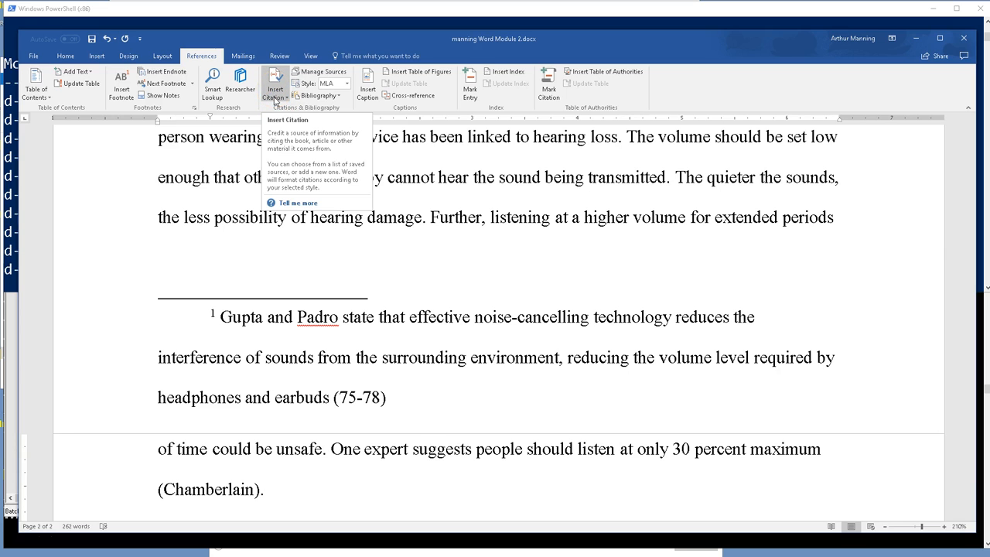
{"action": "left_click", "coordinate": [275, 99]}
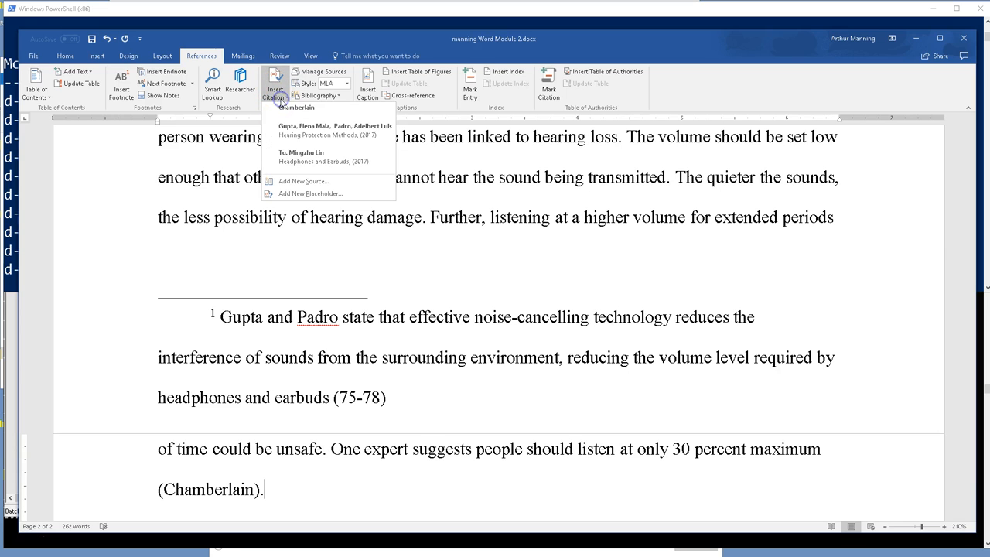
{"action": "left_click", "coordinate": [280, 182]}
{"action": "left_click", "coordinate": [728, 96]}
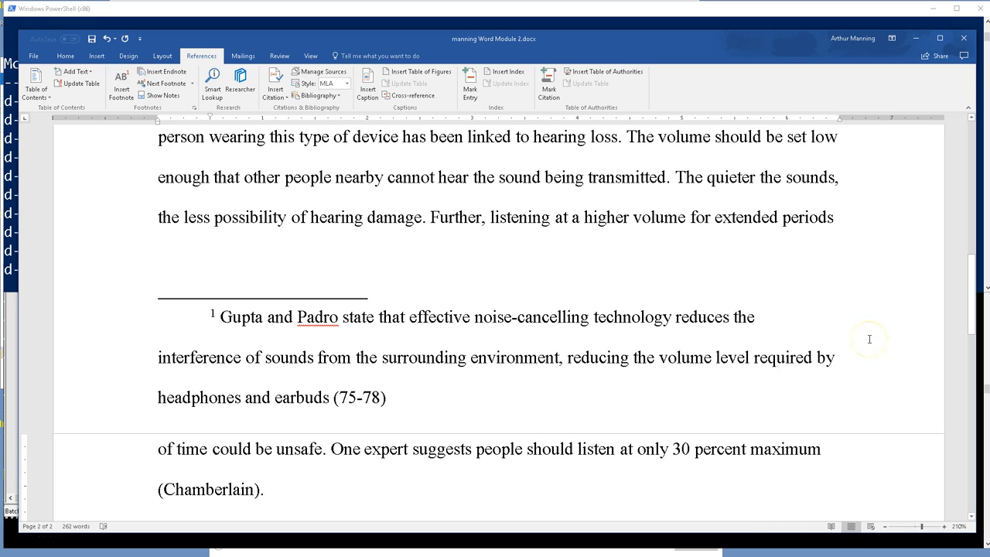
Step: Show the white space between the first and second pages, hide it again and review the text around the page break
{"action": "double_click", "coordinate": [674, 431]}
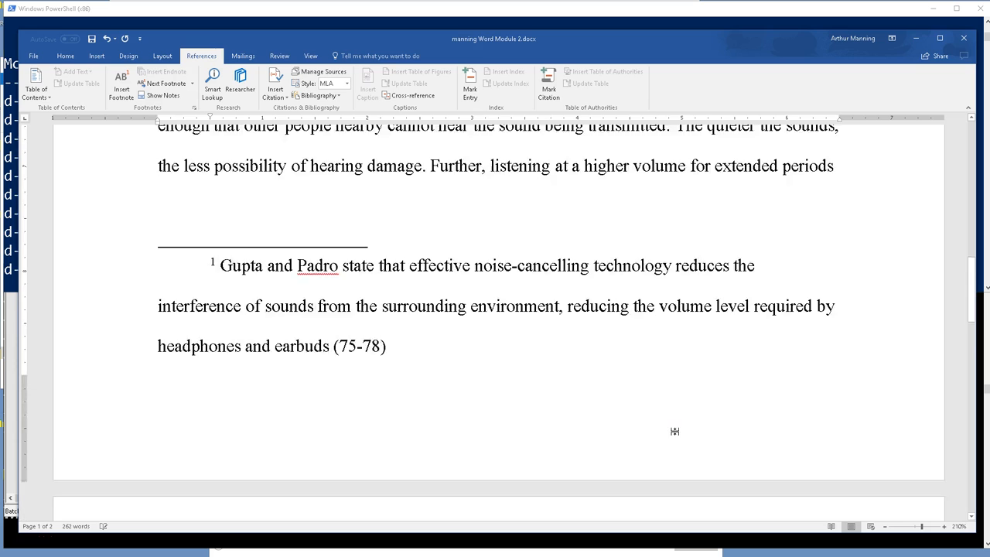
{"action": "scroll", "coordinate": [675, 431], "scroll_direction": "down", "scroll_amount": 3}
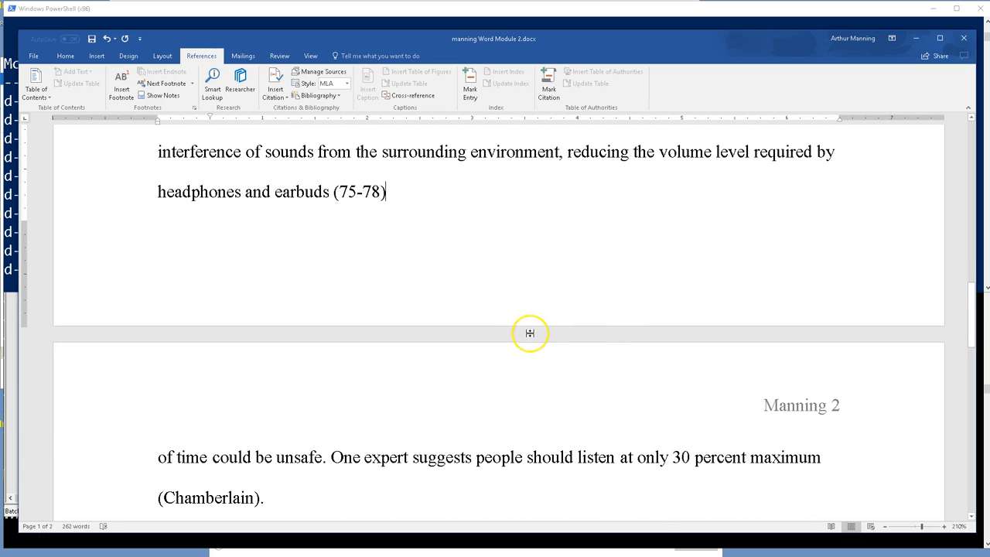
{"action": "double_click", "coordinate": [597, 333]}
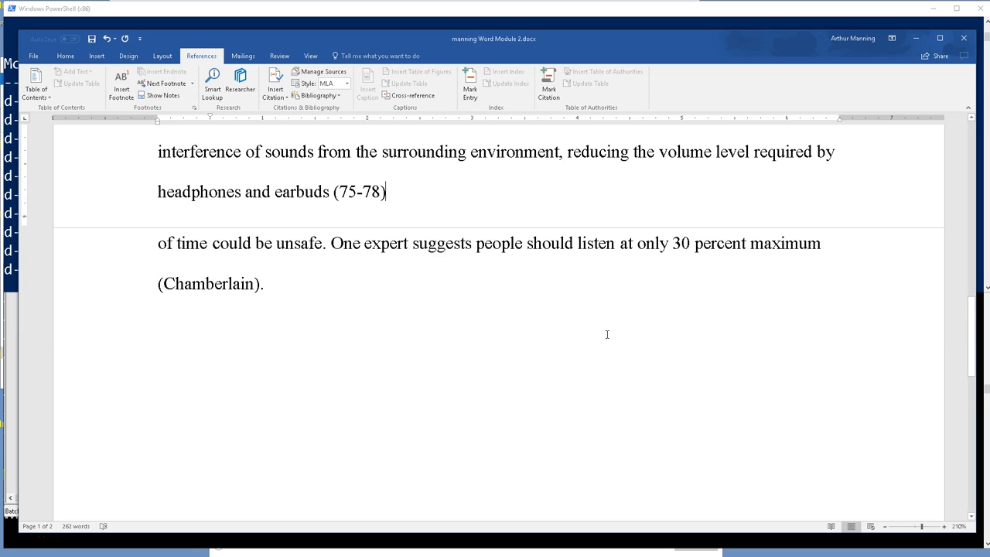
{"action": "scroll", "coordinate": [607, 334], "scroll_direction": "down", "scroll_amount": 2}
{"action": "scroll", "coordinate": [607, 334], "scroll_direction": "up", "scroll_amount": 4}
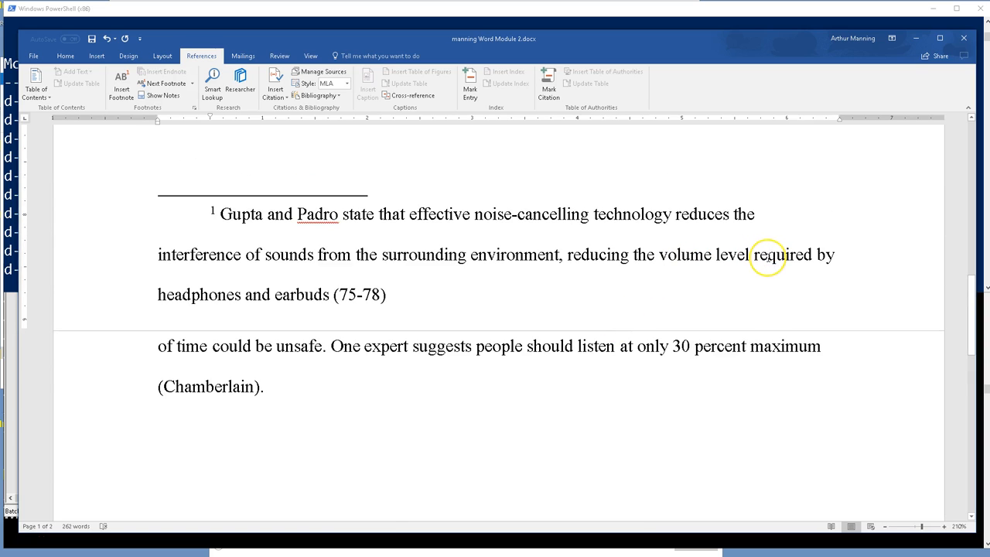
{"action": "scroll", "coordinate": [772, 256], "scroll_direction": "down", "scroll_amount": 1}
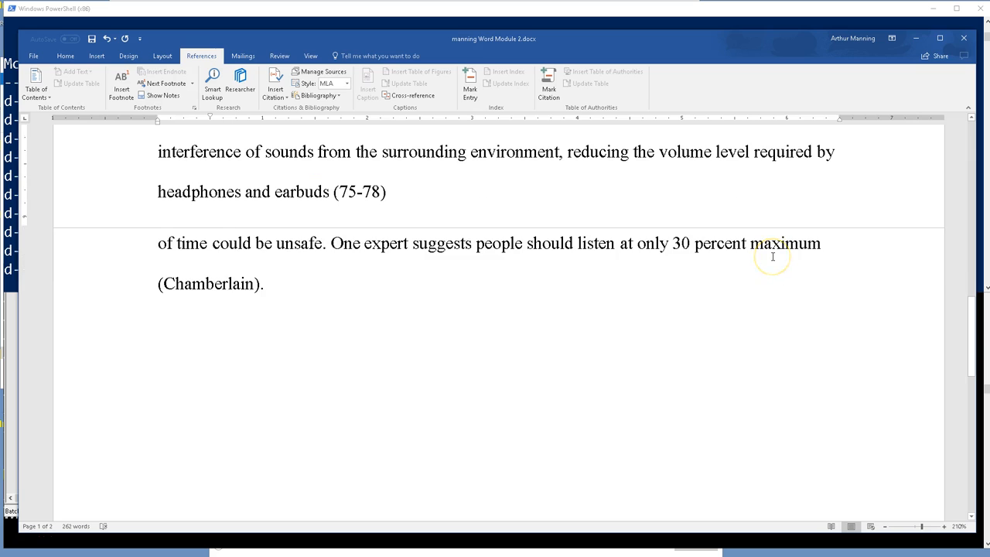
{"action": "scroll", "coordinate": [772, 256], "scroll_direction": "up", "scroll_amount": 1}
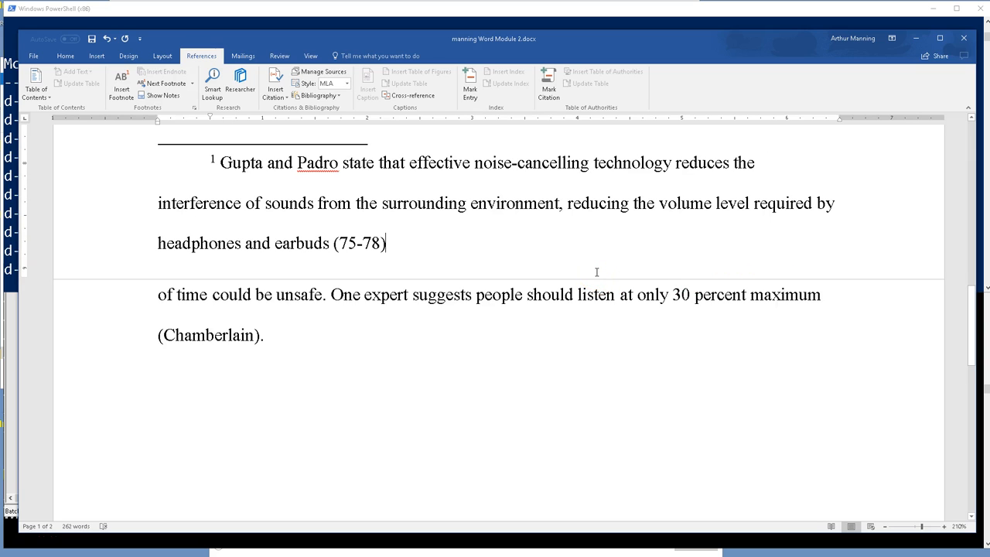
{"action": "scroll", "coordinate": [595, 273], "scroll_direction": "up", "scroll_amount": 1}
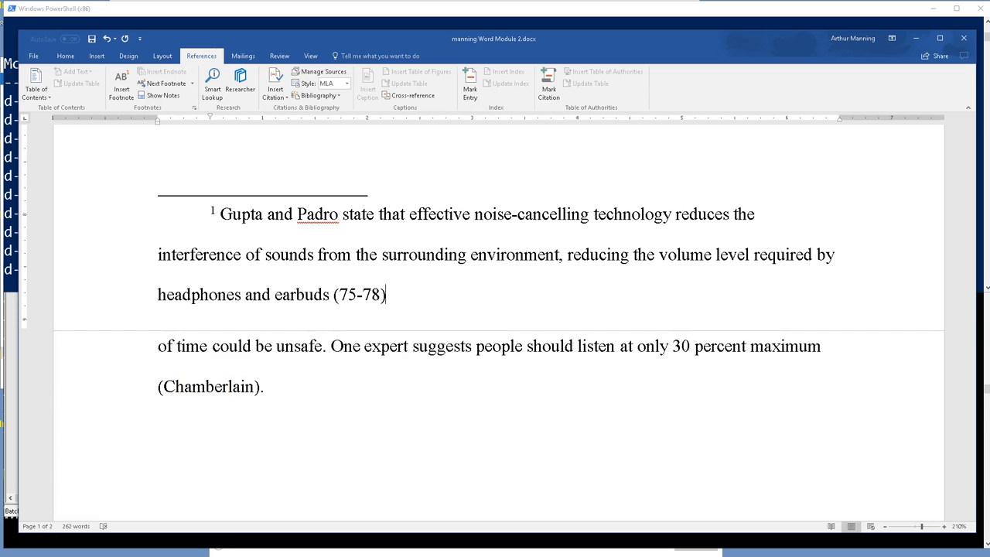
{"action": "scroll", "coordinate": [708, 341], "scroll_direction": "up", "scroll_amount": 1}
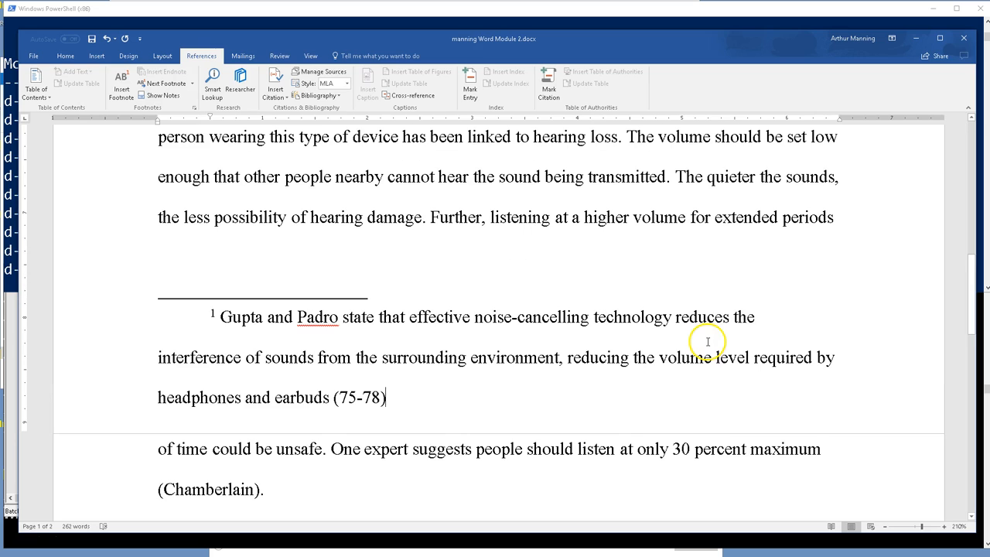
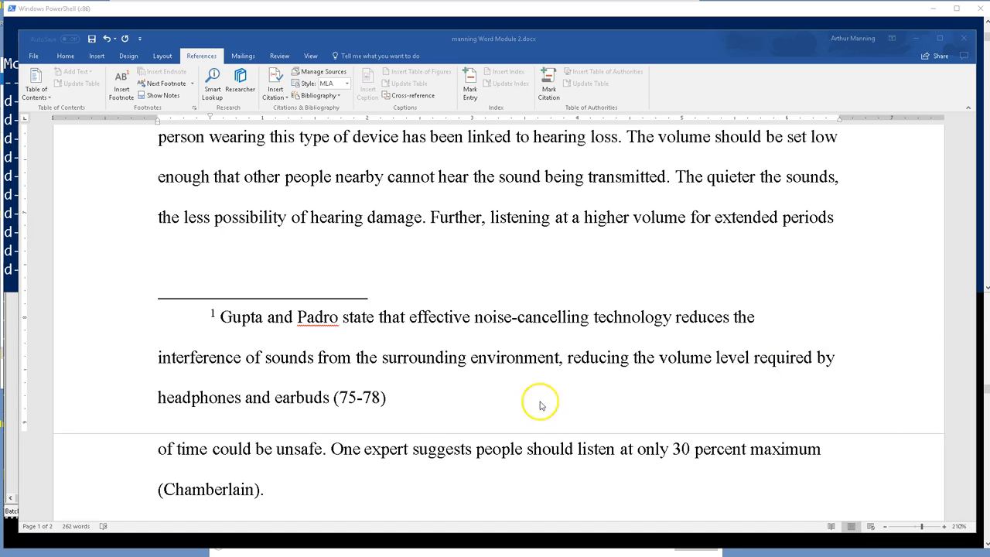
Step: Open the placeholder citation's source for editing, set its type to Web site and show all bibliography fields
{"action": "left_click", "coordinate": [261, 492]}
{"action": "left_click", "coordinate": [260, 491]}
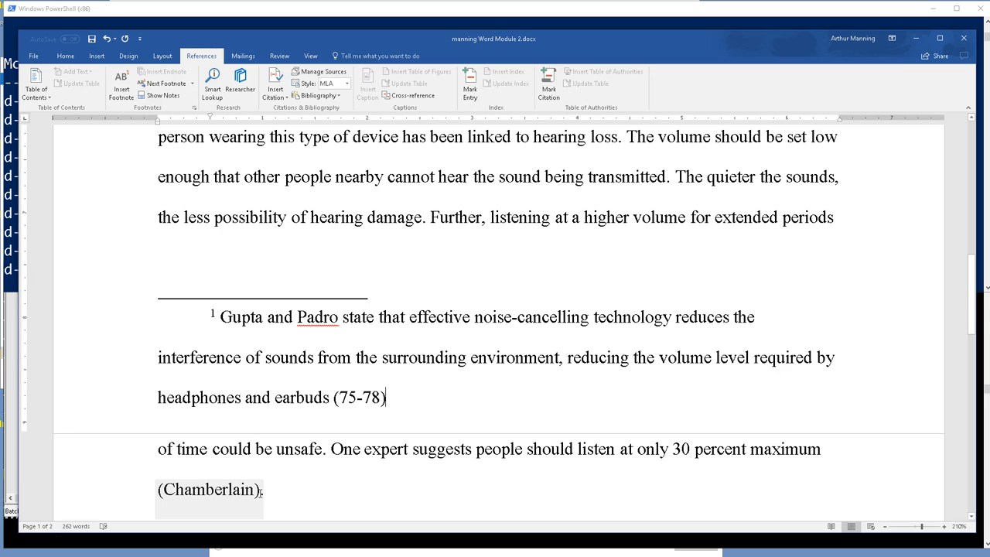
{"action": "left_click", "coordinate": [242, 489]}
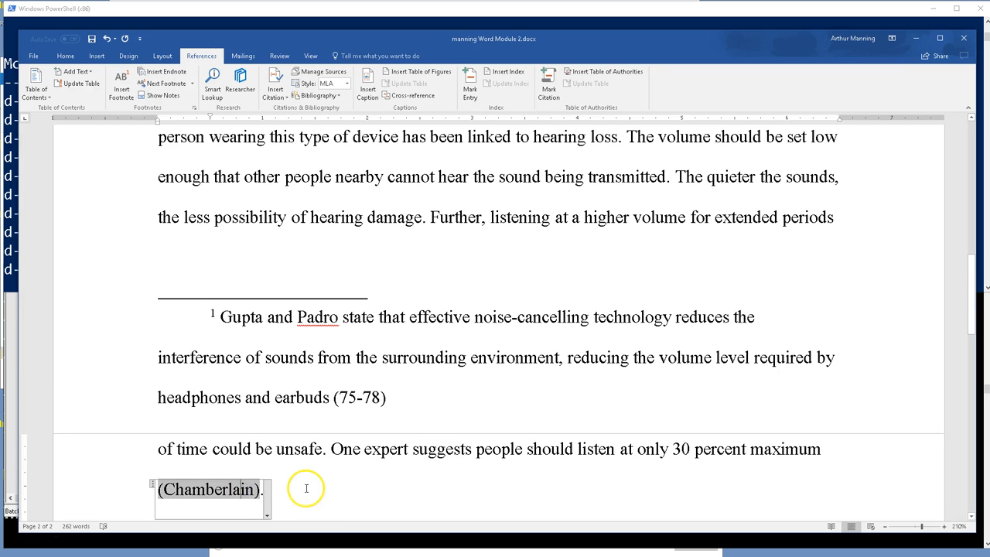
{"action": "scroll", "coordinate": [307, 487], "scroll_direction": "down", "scroll_amount": 1}
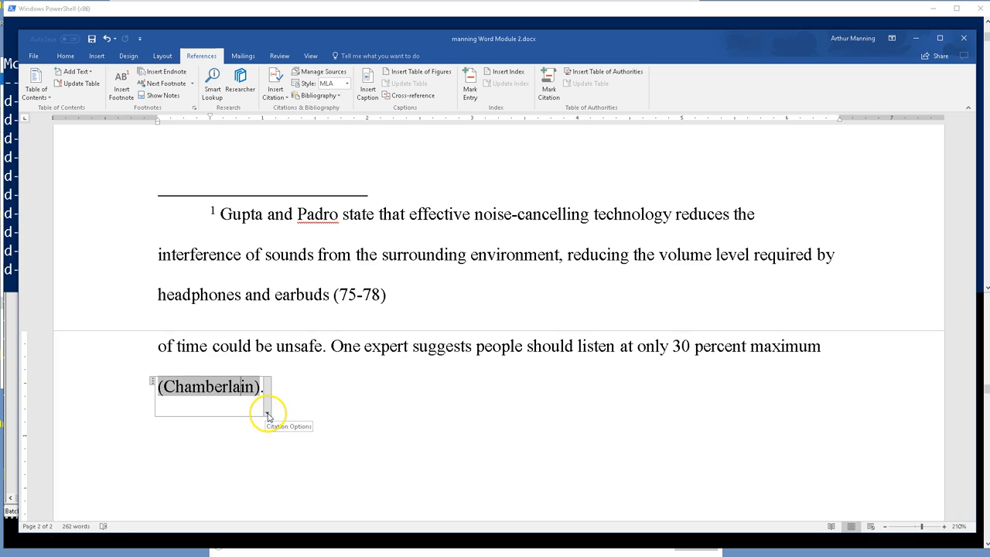
{"action": "left_click", "coordinate": [266, 414]}
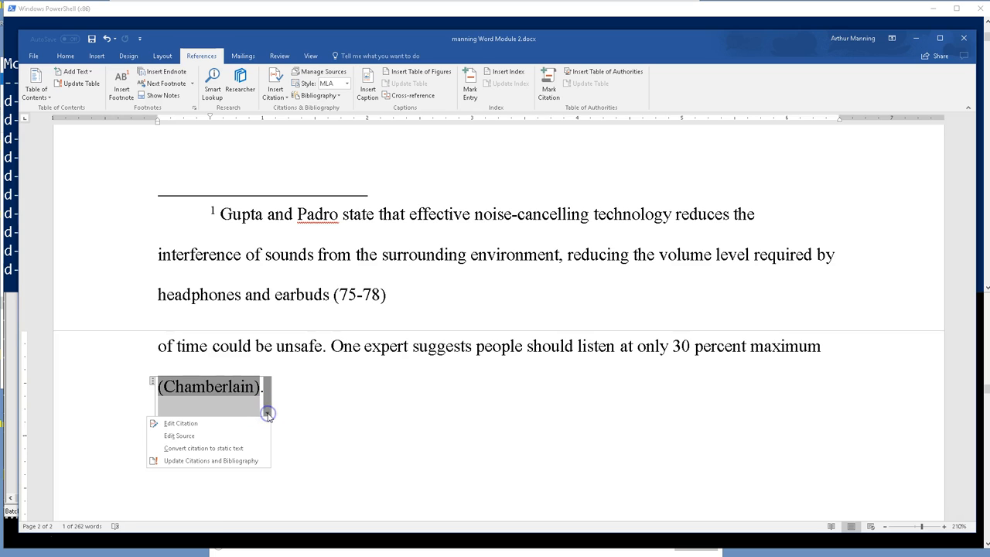
{"action": "left_click", "coordinate": [187, 437]}
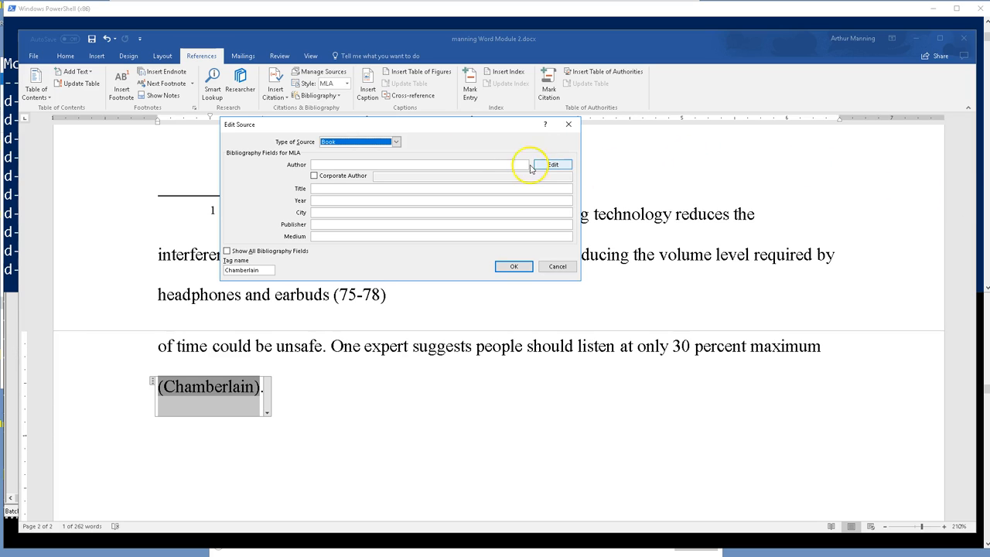
{"action": "left_click", "coordinate": [396, 143]}
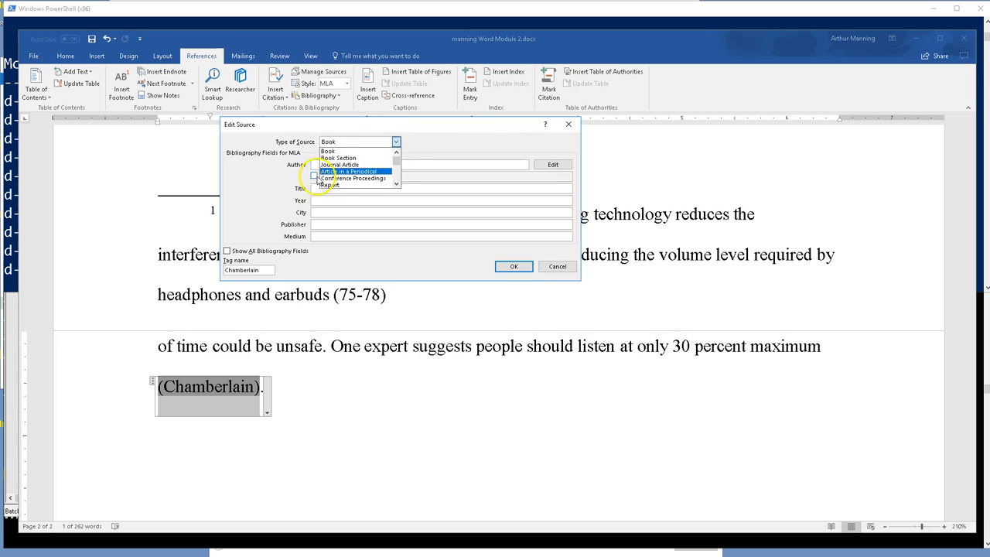
{"action": "scroll", "coordinate": [347, 170], "scroll_direction": "down", "scroll_amount": 1}
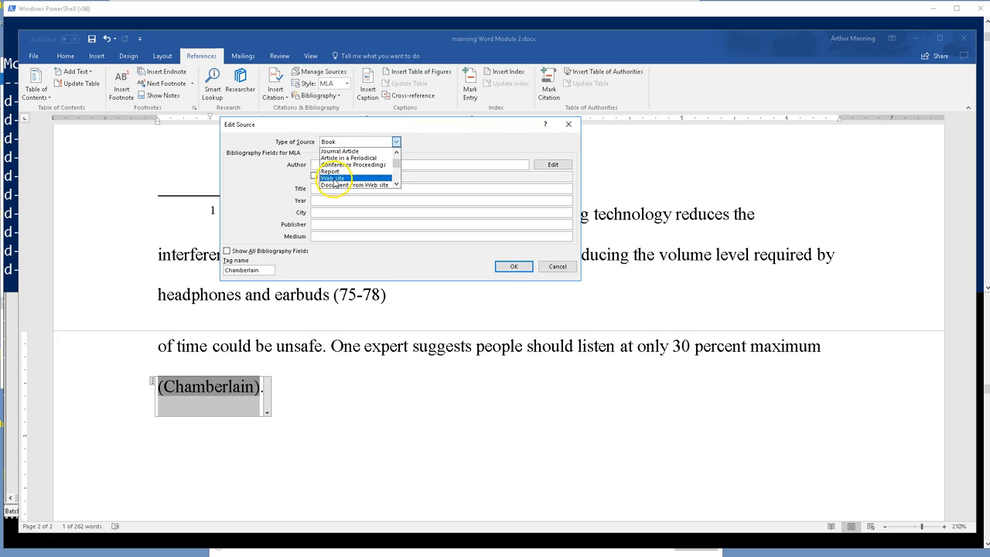
{"action": "left_click", "coordinate": [333, 178]}
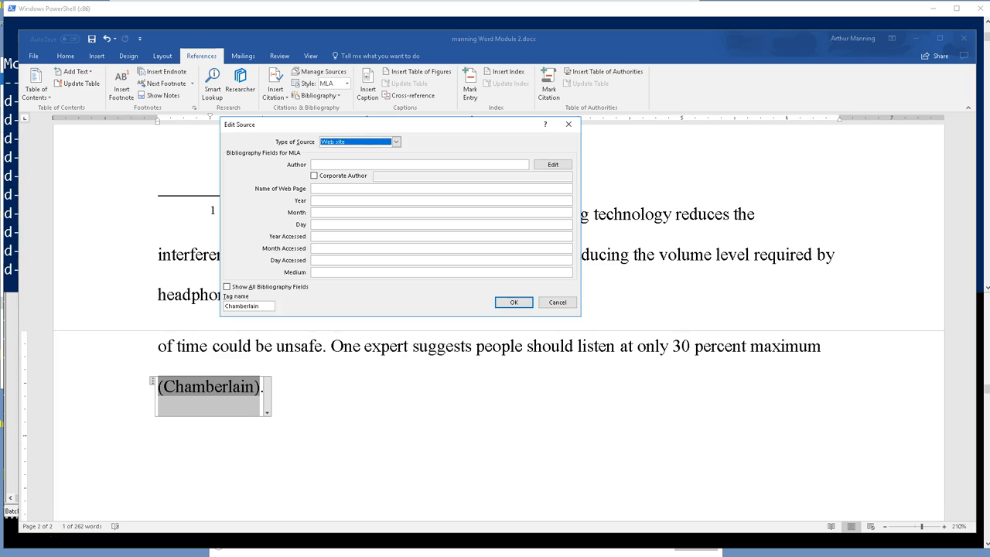
{"action": "left_click", "coordinate": [226, 287]}
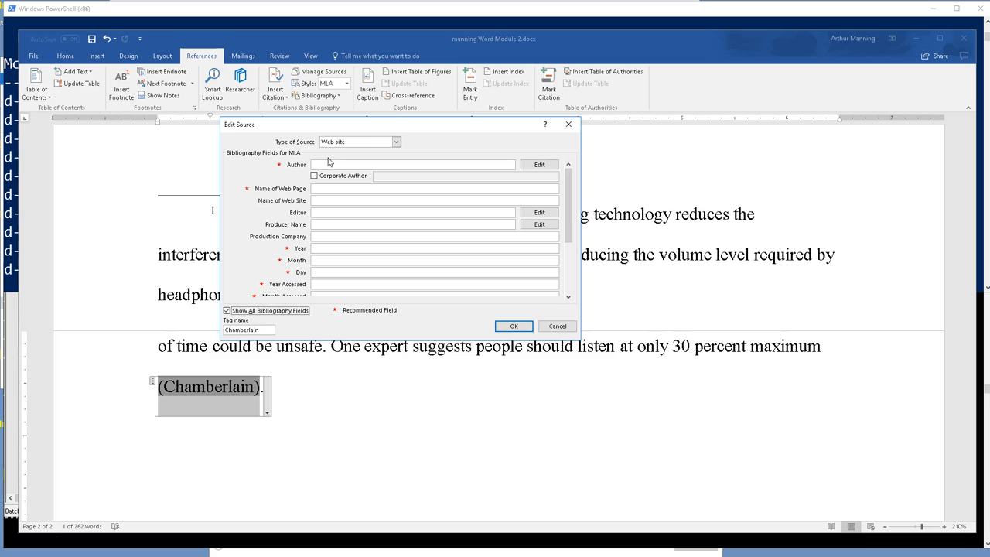
Step: Enter the author's full name and the web page name "Understanding how volume levels Affect Hearing" for the source
{"action": "left_click", "coordinate": [332, 162]}
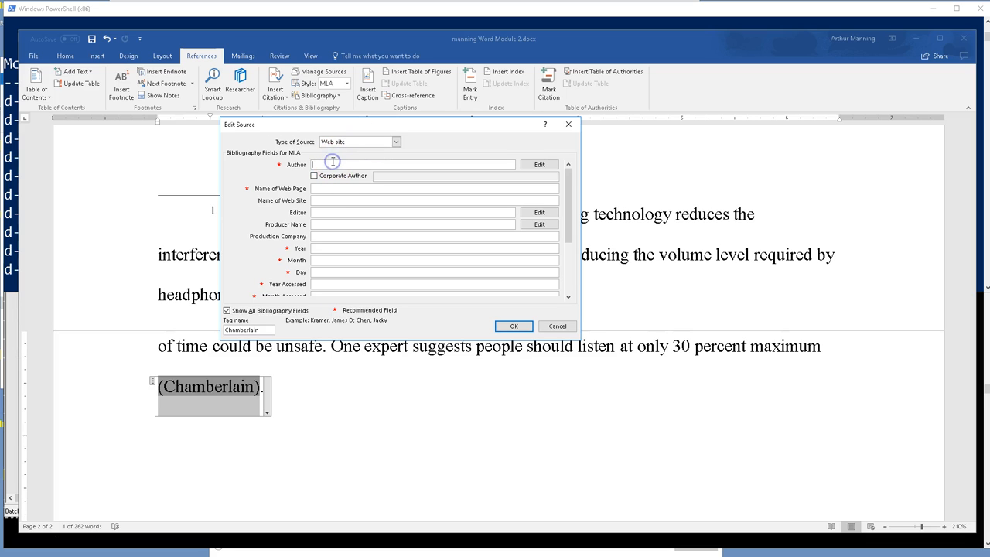
{"action": "type", "text": "Chamber"}
{"action": "type", "text": "lain, Megan Lynn"}
{"action": "key", "text": "Tab"}
{"action": "key", "text": "Tab"}
{"action": "key", "text": "Tab"}
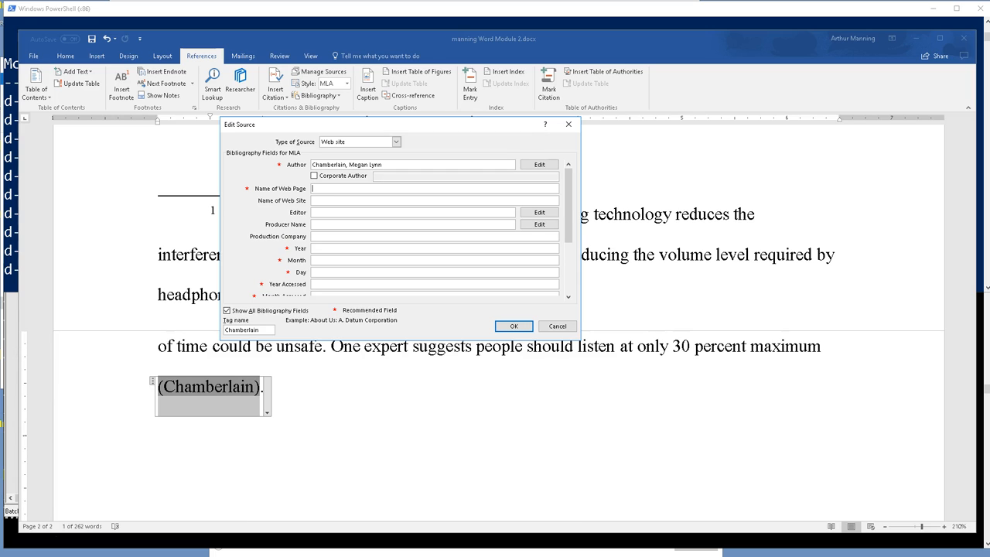
{"action": "type", "text": "Understanding how volume levels Affect Hearing"}
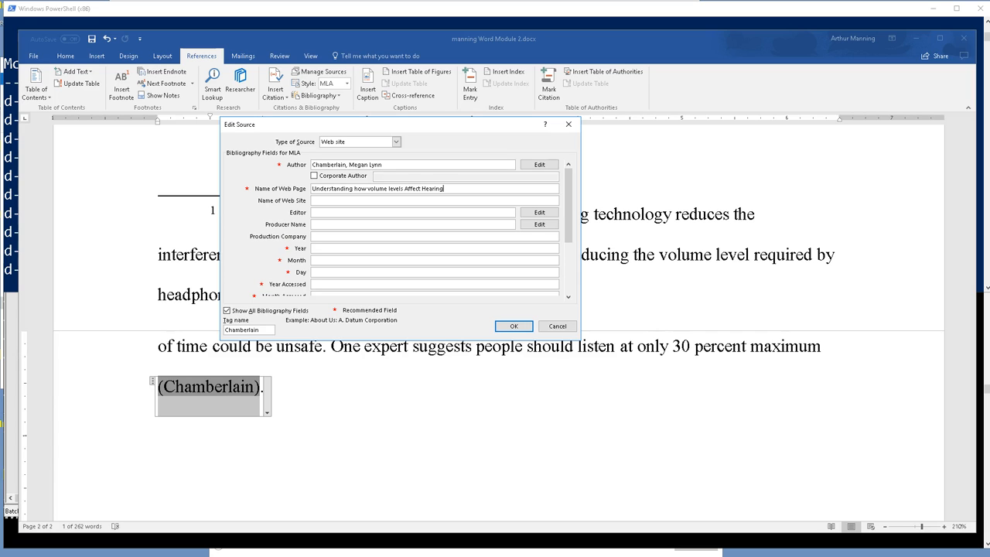
Step: Switch to the Bookshelf textbook in Chrome to read the remaining source details, moving its window clear of the Edit Source fields
{"action": "left_click_drag", "start_coordinate": [989, 441], "coordinate": [542, 547]}
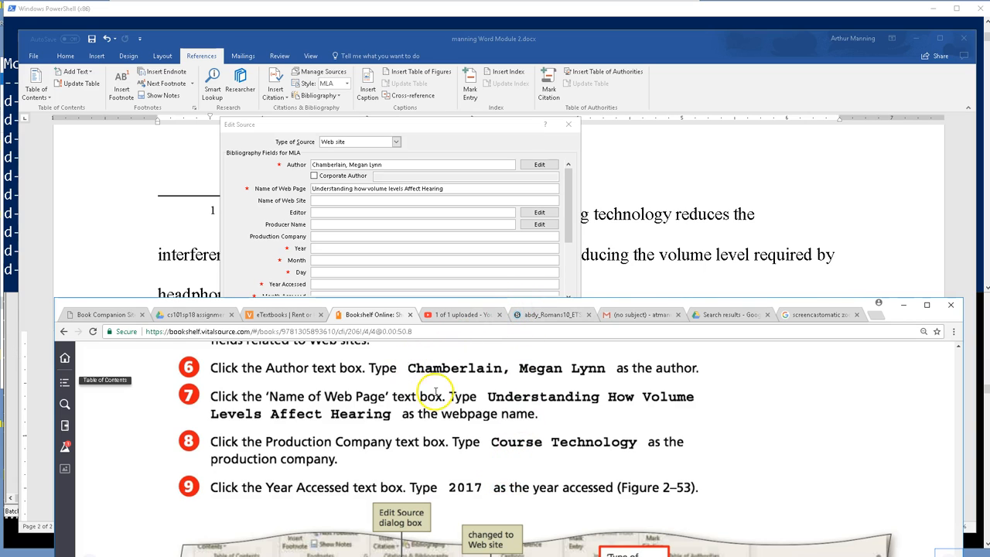
{"action": "left_click", "coordinate": [519, 428]}
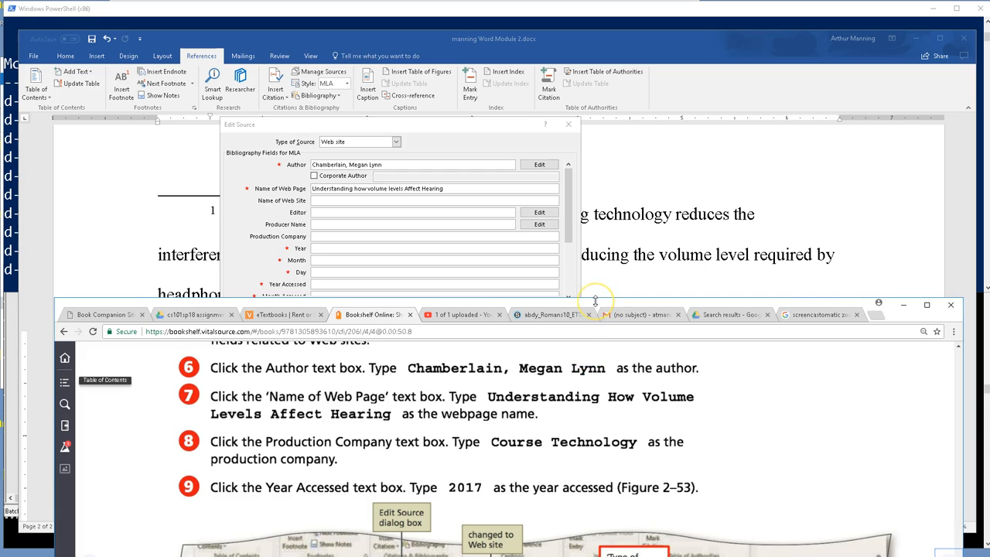
{"action": "left_click_drag", "start_coordinate": [595, 300], "coordinate": [580, 365]}
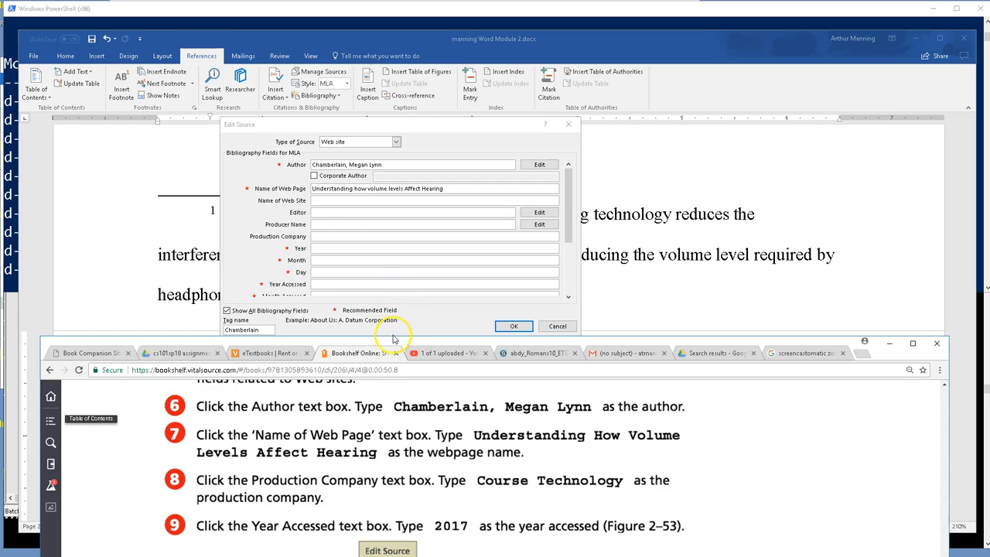
{"action": "left_click_drag", "start_coordinate": [396, 345], "coordinate": [734, 332]}
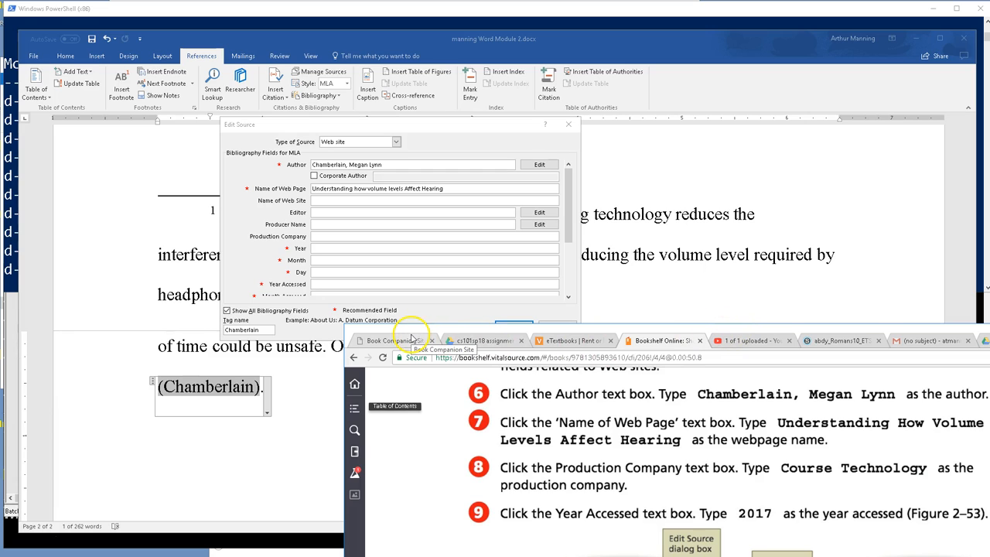
Step: Enter "Course Techology" as the source's production company and 2017 as its year
{"action": "left_click", "coordinate": [331, 236]}
{"action": "type", "text": "C"}
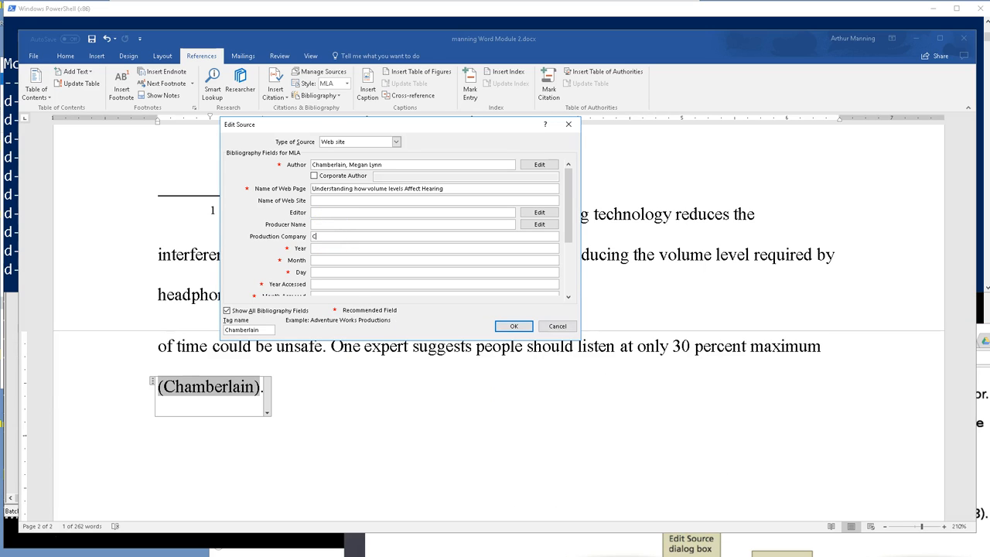
{"action": "type", "text": "ourse Techology"}
{"action": "key", "text": "Tab"}
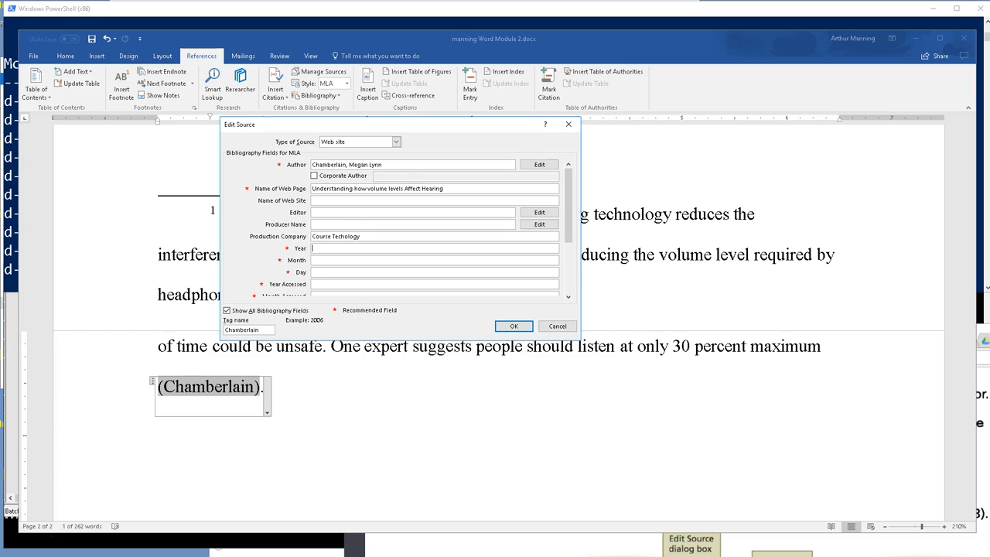
{"action": "type", "text": "2017"}
Step: Switch to the Bookshelf textbook in Chrome and reread the numbered instructions for filling in the Web site source fields
{"action": "key", "text": "alt+Tab"}
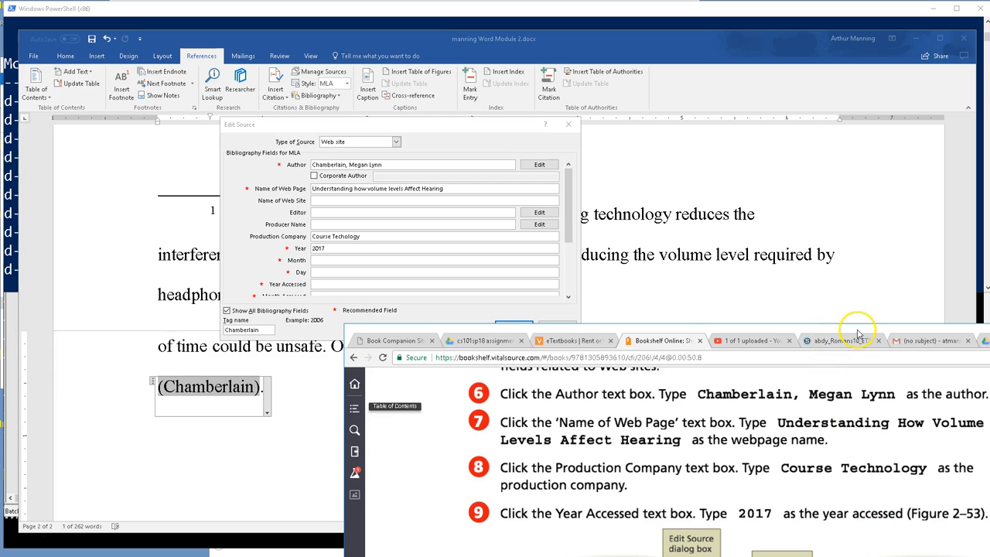
{"action": "left_click_drag", "start_coordinate": [857, 334], "coordinate": [818, 278]}
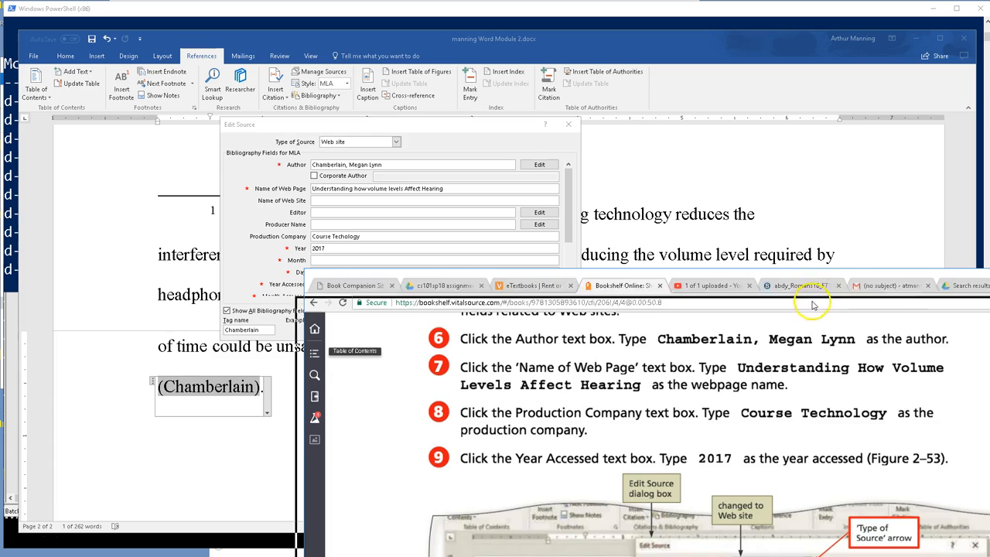
{"action": "left_click_drag", "start_coordinate": [771, 285], "coordinate": [766, 313]}
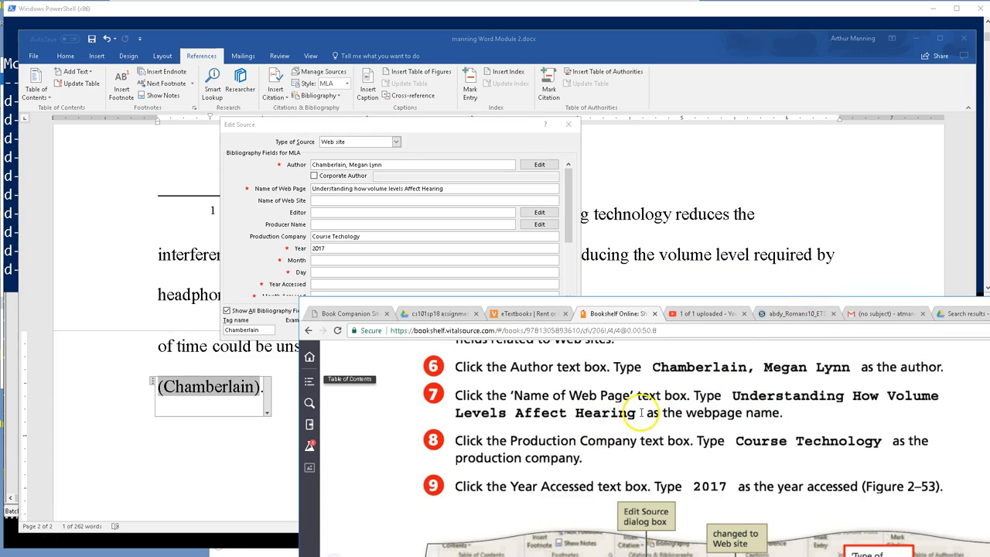
{"action": "scroll", "coordinate": [725, 403], "scroll_direction": "down", "scroll_amount": 1}
{"action": "scroll", "coordinate": [725, 404], "scroll_direction": "down", "scroll_amount": 1}
{"action": "scroll", "coordinate": [725, 404], "scroll_direction": "up", "scroll_amount": 2}
{"action": "scroll", "coordinate": [725, 404], "scroll_direction": "down", "scroll_amount": 2}
{"action": "scroll", "coordinate": [724, 404], "scroll_direction": "up", "scroll_amount": 6}
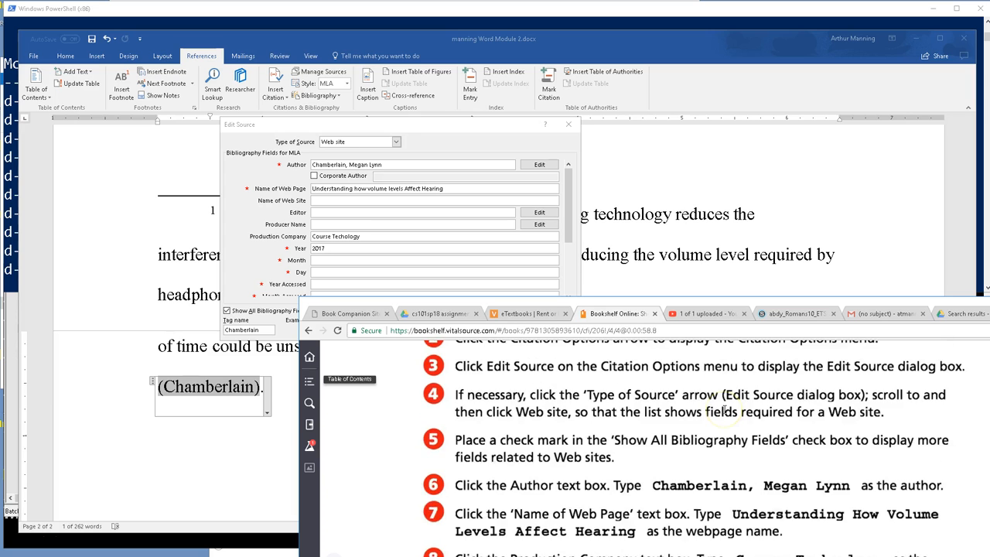
{"action": "left_click_drag", "start_coordinate": [736, 298], "coordinate": [740, 256]}
{"action": "scroll", "coordinate": [727, 375], "scroll_direction": "down", "scroll_amount": 8}
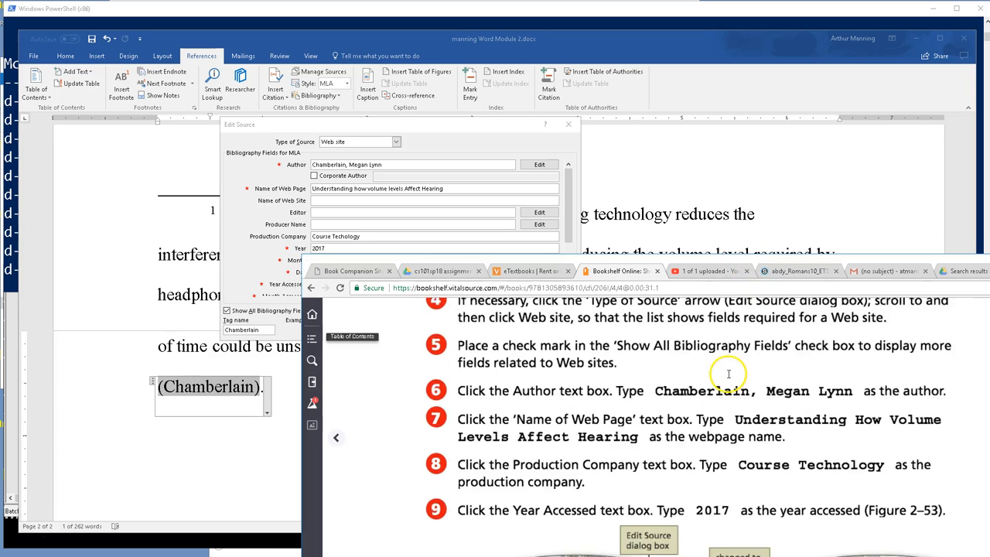
Step: Examine the completed Edit Source fields in Figure 2-53 and read the following page's instructions for the access date and medium
{"action": "scroll", "coordinate": [728, 375], "scroll_direction": "down", "scroll_amount": 5}
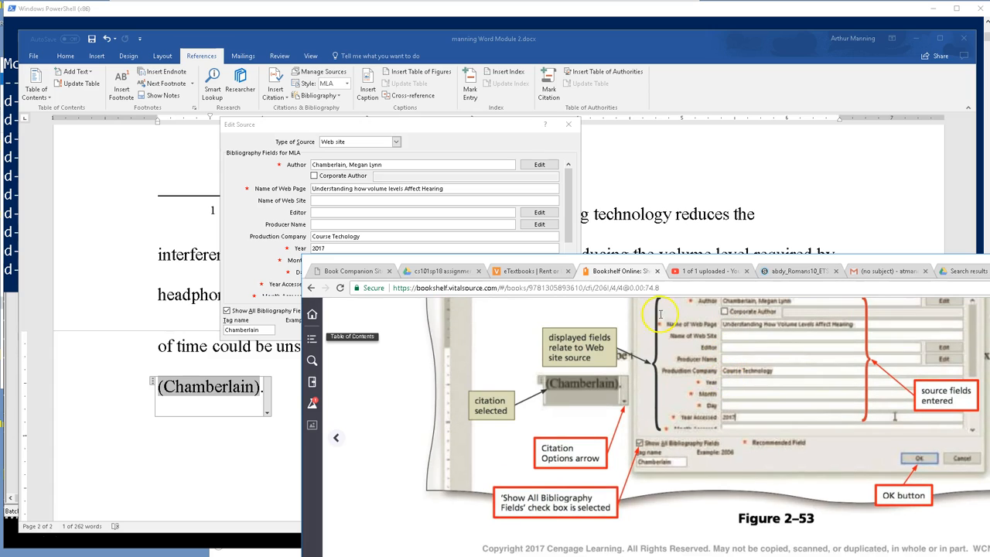
{"action": "left_click_drag", "start_coordinate": [674, 255], "coordinate": [696, 265]}
{"action": "scroll", "coordinate": [684, 355], "scroll_direction": "down", "scroll_amount": 1}
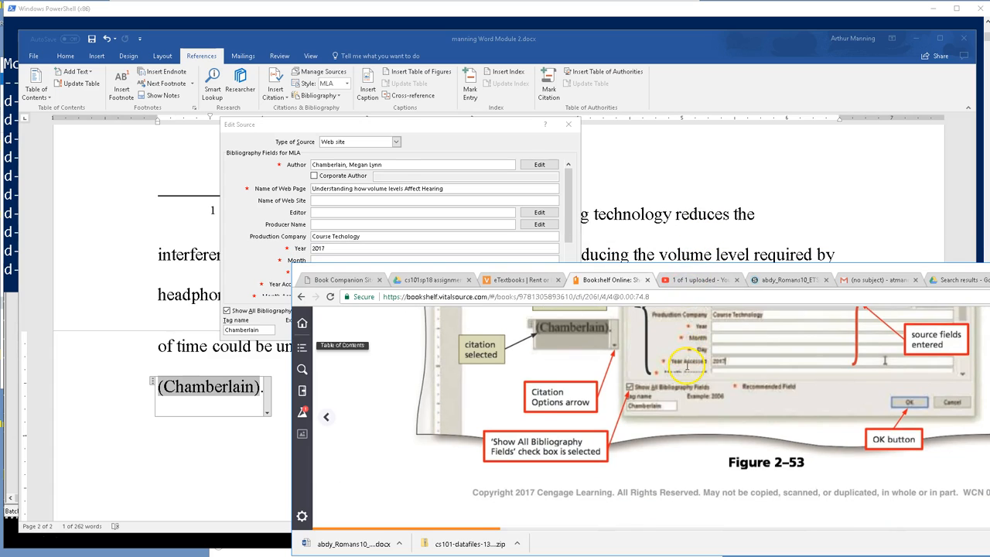
{"action": "scroll", "coordinate": [686, 359], "scroll_direction": "up", "scroll_amount": 1}
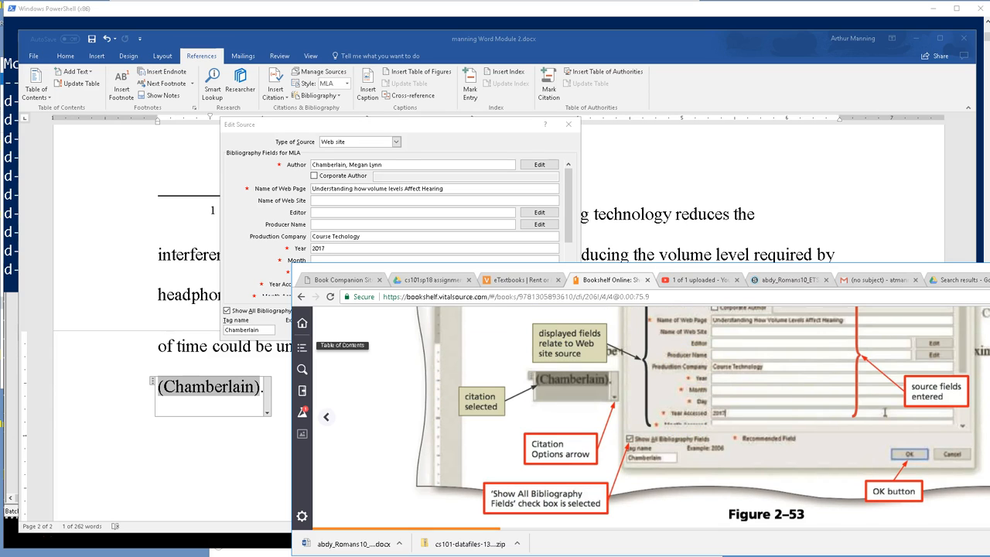
{"action": "scroll", "coordinate": [885, 412], "scroll_direction": "down", "scroll_amount": 2}
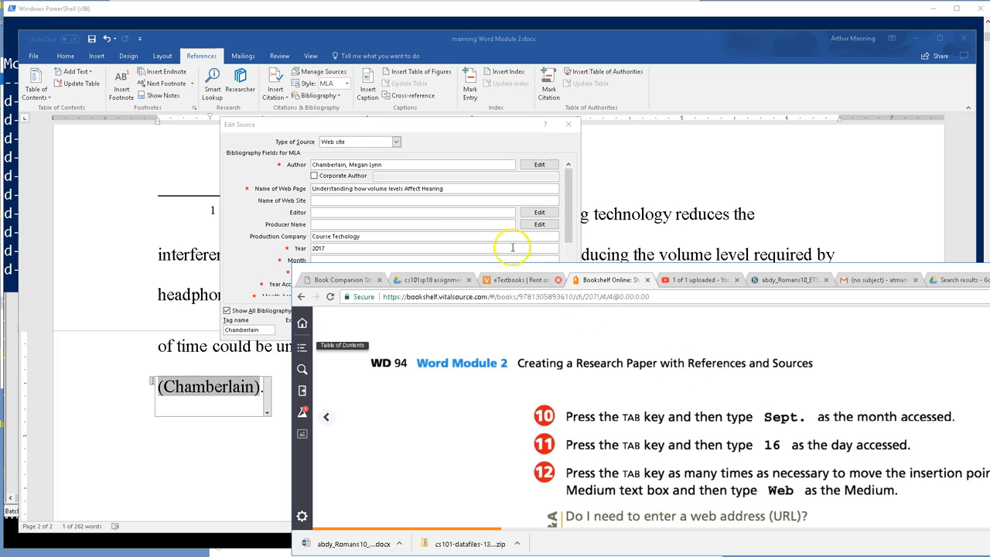
Step: Move the textbook window clear of the source's date fields and recheck on the previous page which field takes the year
{"action": "left_click", "coordinate": [342, 143]}
{"action": "left_click", "coordinate": [376, 247]}
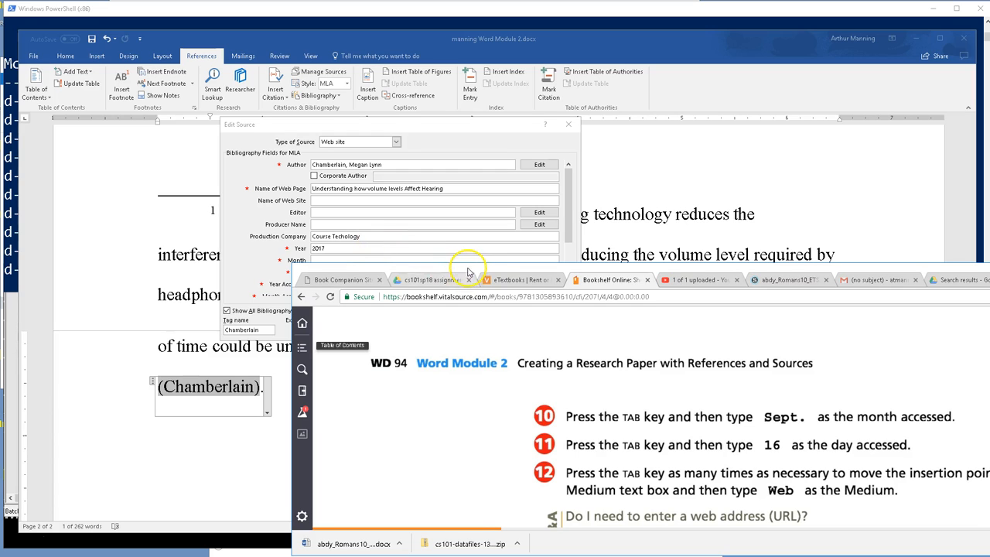
{"action": "left_click_drag", "start_coordinate": [469, 274], "coordinate": [445, 292]}
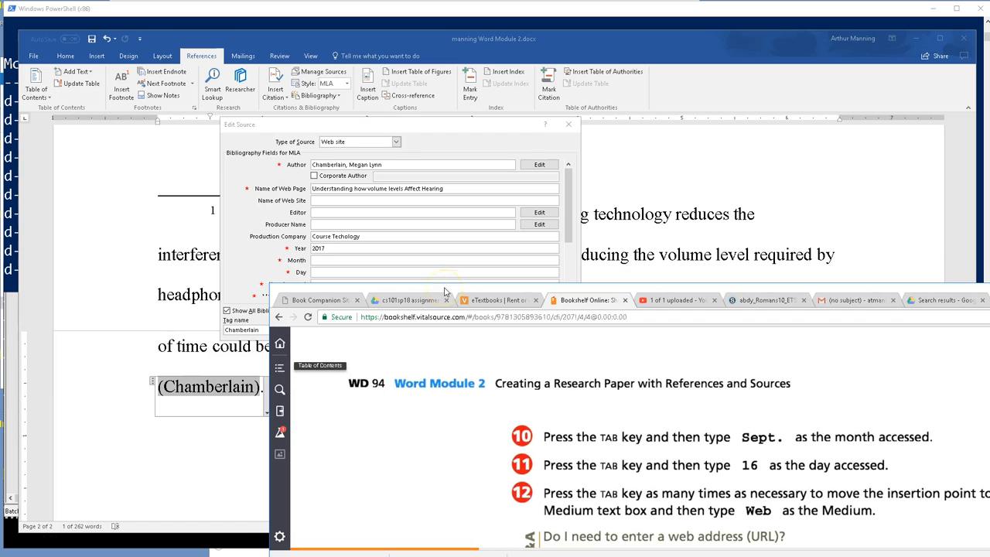
{"action": "left_click", "coordinate": [333, 249]}
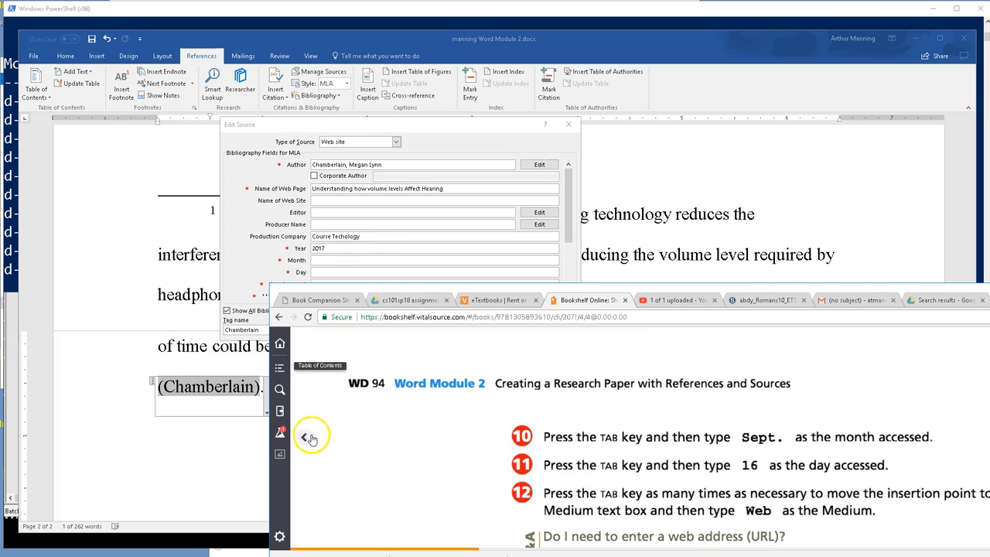
{"action": "left_click", "coordinate": [306, 436]}
{"action": "scroll", "coordinate": [603, 443], "scroll_direction": "up", "scroll_amount": 15}
{"action": "scroll", "coordinate": [604, 444], "scroll_direction": "down", "scroll_amount": 10}
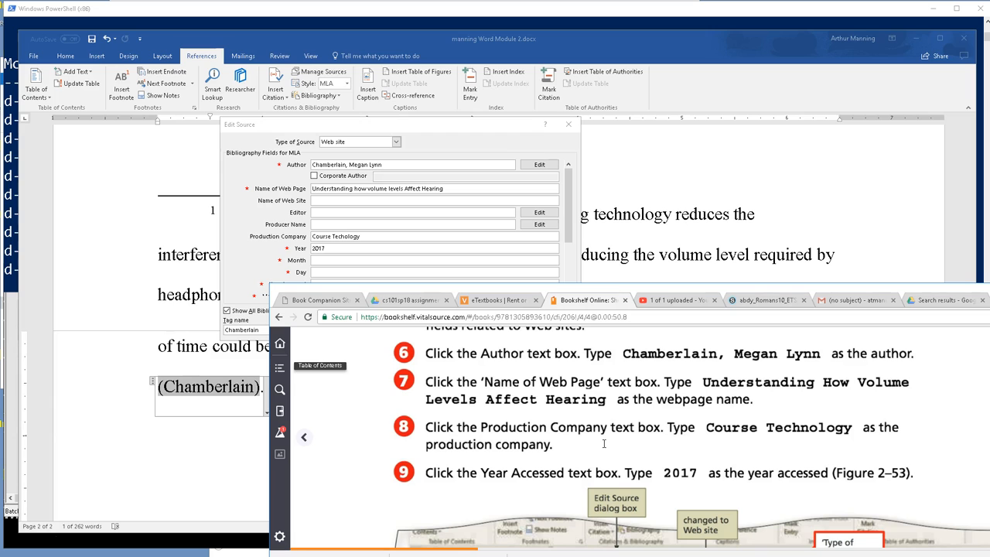
{"action": "scroll", "coordinate": [743, 461], "scroll_direction": "down", "scroll_amount": 2}
{"action": "scroll", "coordinate": [743, 461], "scroll_direction": "down", "scroll_amount": 2}
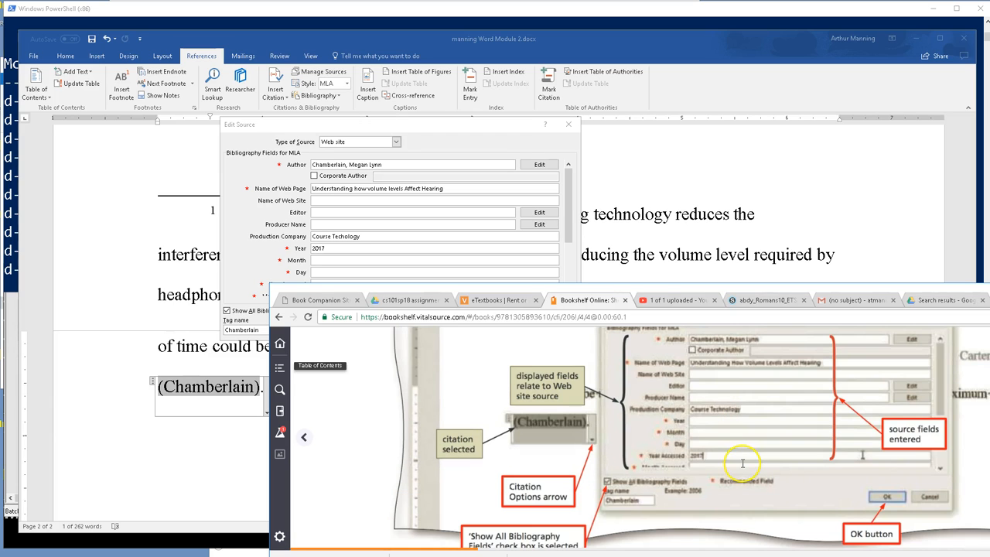
Step: Clear the source's Year value in Word and enter 2017 as the year accessed instead
{"action": "left_click", "coordinate": [324, 284]}
{"action": "left_click_drag", "start_coordinate": [331, 248], "coordinate": [309, 248]}
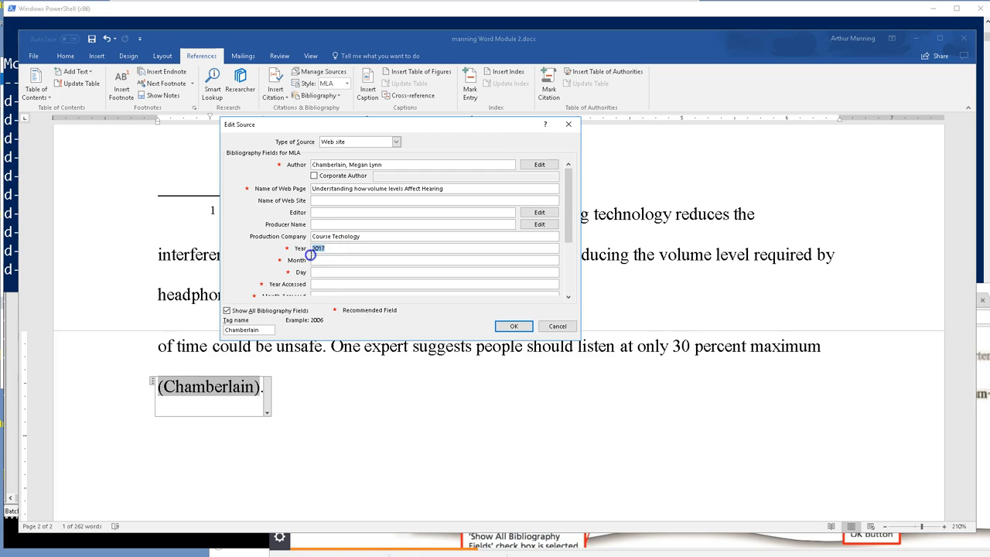
{"action": "key", "text": "BackSpace"}
{"action": "left_click", "coordinate": [325, 284]}
{"action": "type", "text": "2017"}
Step: Enter Sept as the source's month and 17 as its day
{"action": "left_click_drag", "start_coordinate": [569, 190], "coordinate": [574, 238]}
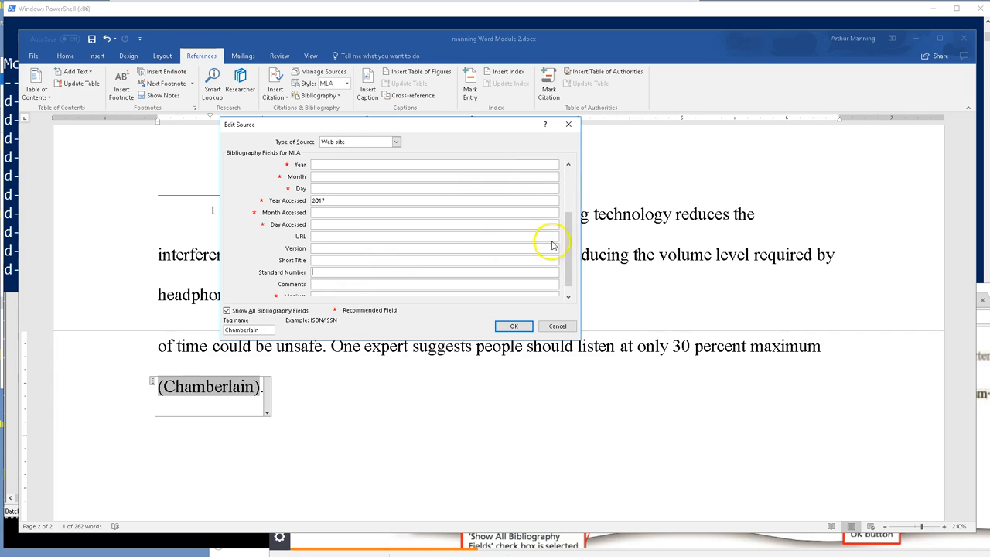
{"action": "left_click", "coordinate": [325, 176]}
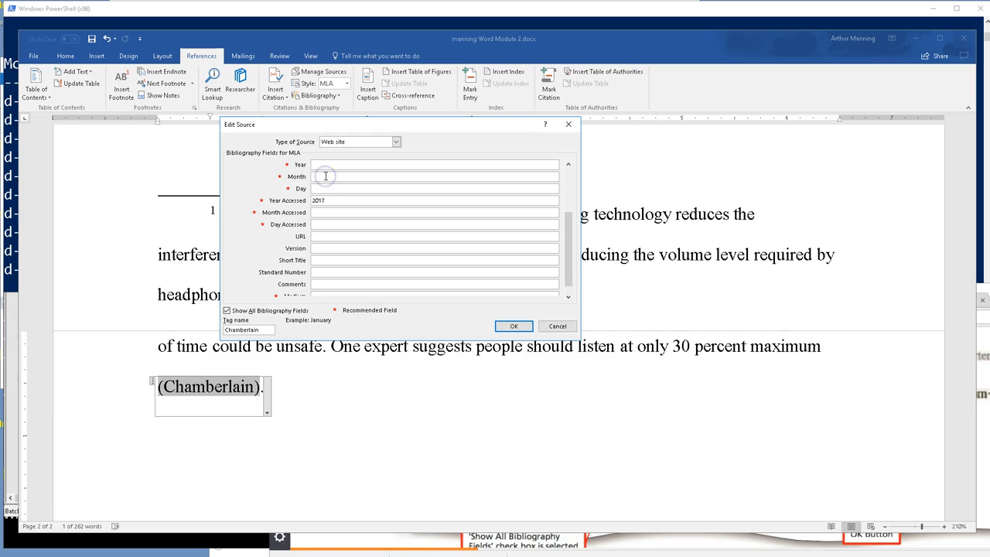
{"action": "key", "text": "Tab"}
{"action": "type", "text": "17"}
{"action": "left_click_drag", "start_coordinate": [566, 254], "coordinate": [570, 224]}
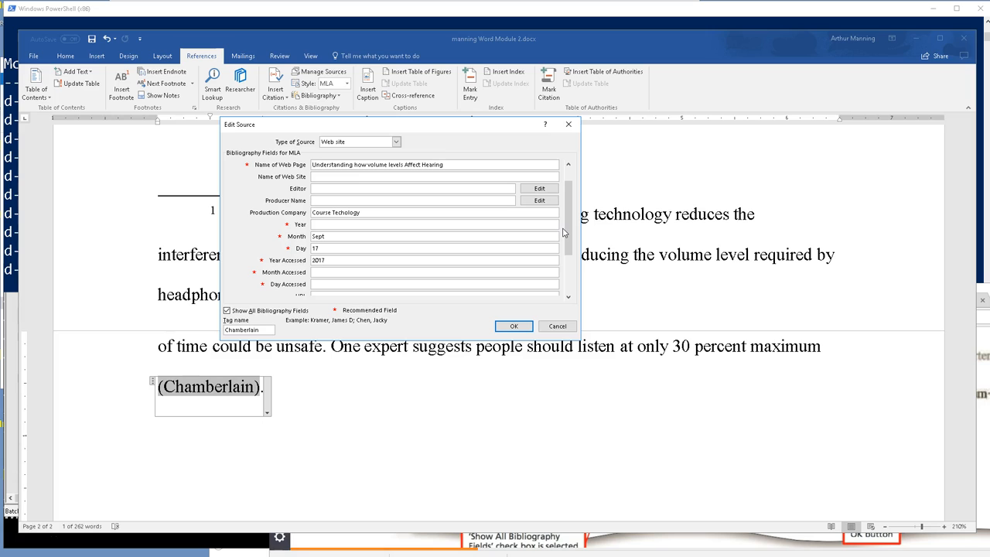
Step: Enter Web as the source's medium and move the Edit Source dialog off the footnote text
{"action": "left_click", "coordinate": [512, 326]}
{"action": "left_click_drag", "start_coordinate": [570, 209], "coordinate": [569, 255]}
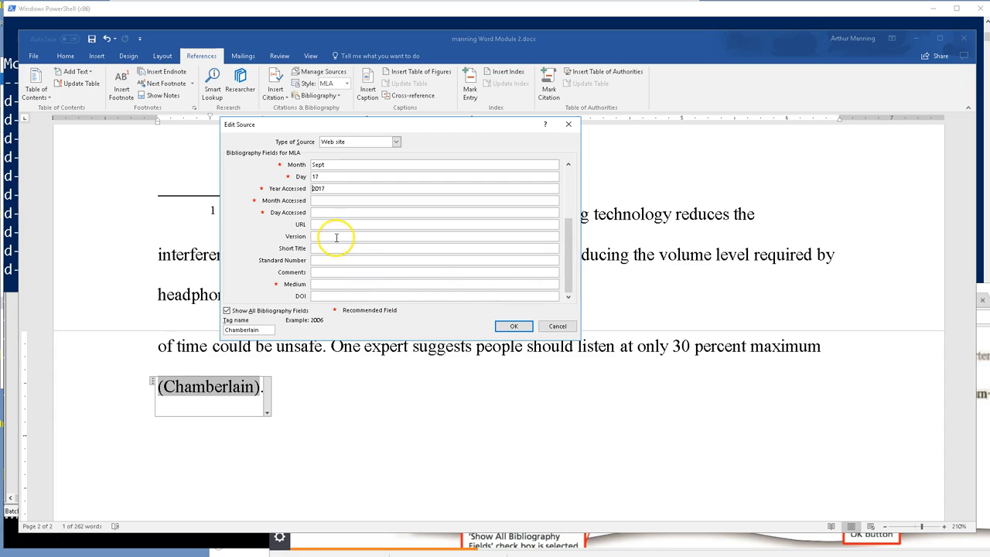
{"action": "left_click", "coordinate": [368, 285]}
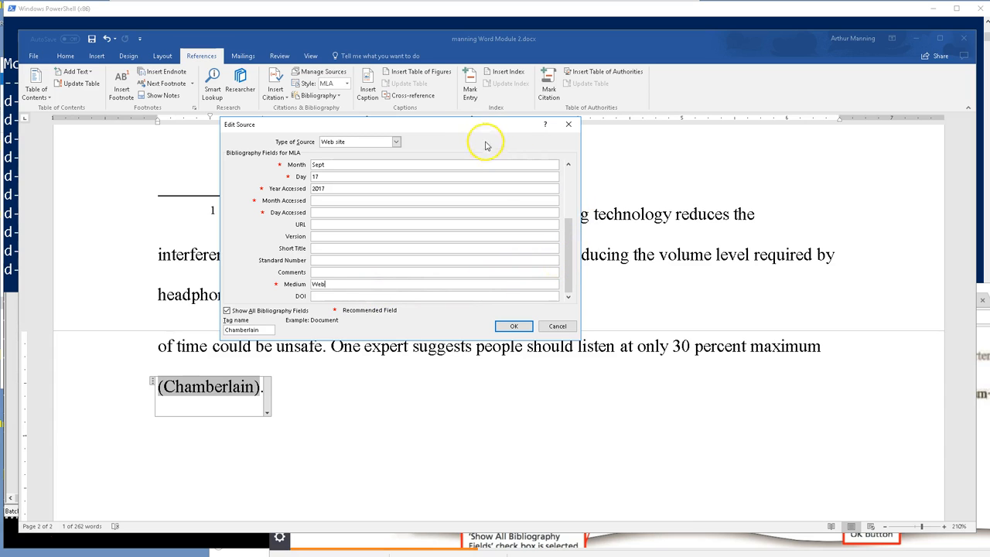
{"action": "left_click_drag", "start_coordinate": [478, 130], "coordinate": [576, 140]}
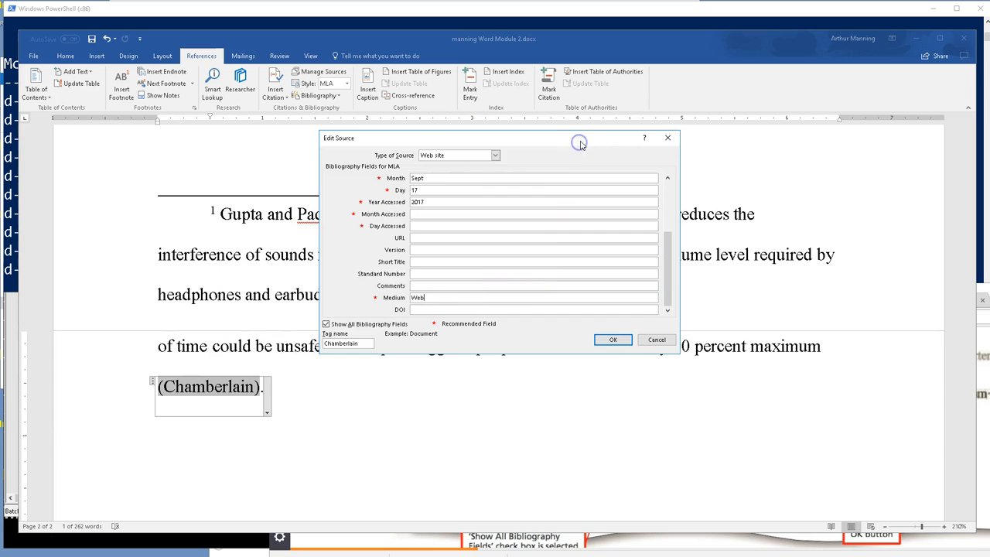